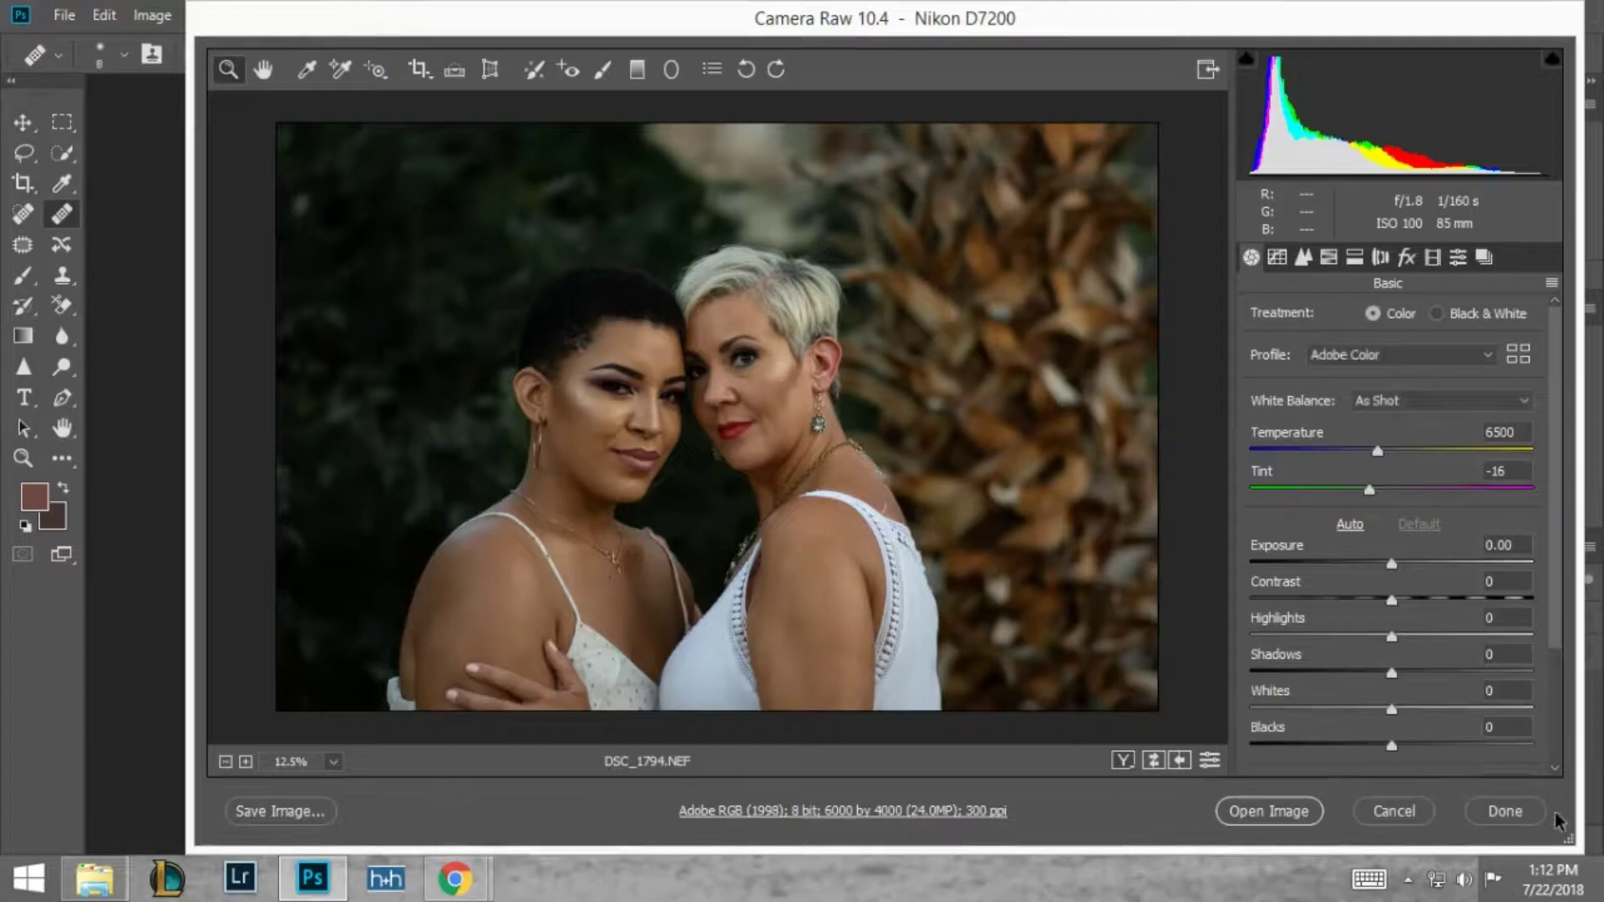
# - Raise exposure and shadows, pull down whites and blacks, and warm the white balance slightly
pyautogui.moveTo(1391, 673)
pyautogui.mouseDown()
pyautogui.moveTo(1327, 672)
pyautogui.moveTo(1445, 672)
pyautogui.mouseUp()
pyautogui.moveTo(1391, 710)
pyautogui.mouseDown()
pyautogui.moveTo(1367, 709)
pyautogui.moveTo(1354, 745)
pyautogui.mouseUp()
pyautogui.moveTo(1410, 563); pyautogui.dragTo(1424, 564)
pyautogui.moveTo(1377, 451); pyautogui.dragTo(1389, 451)
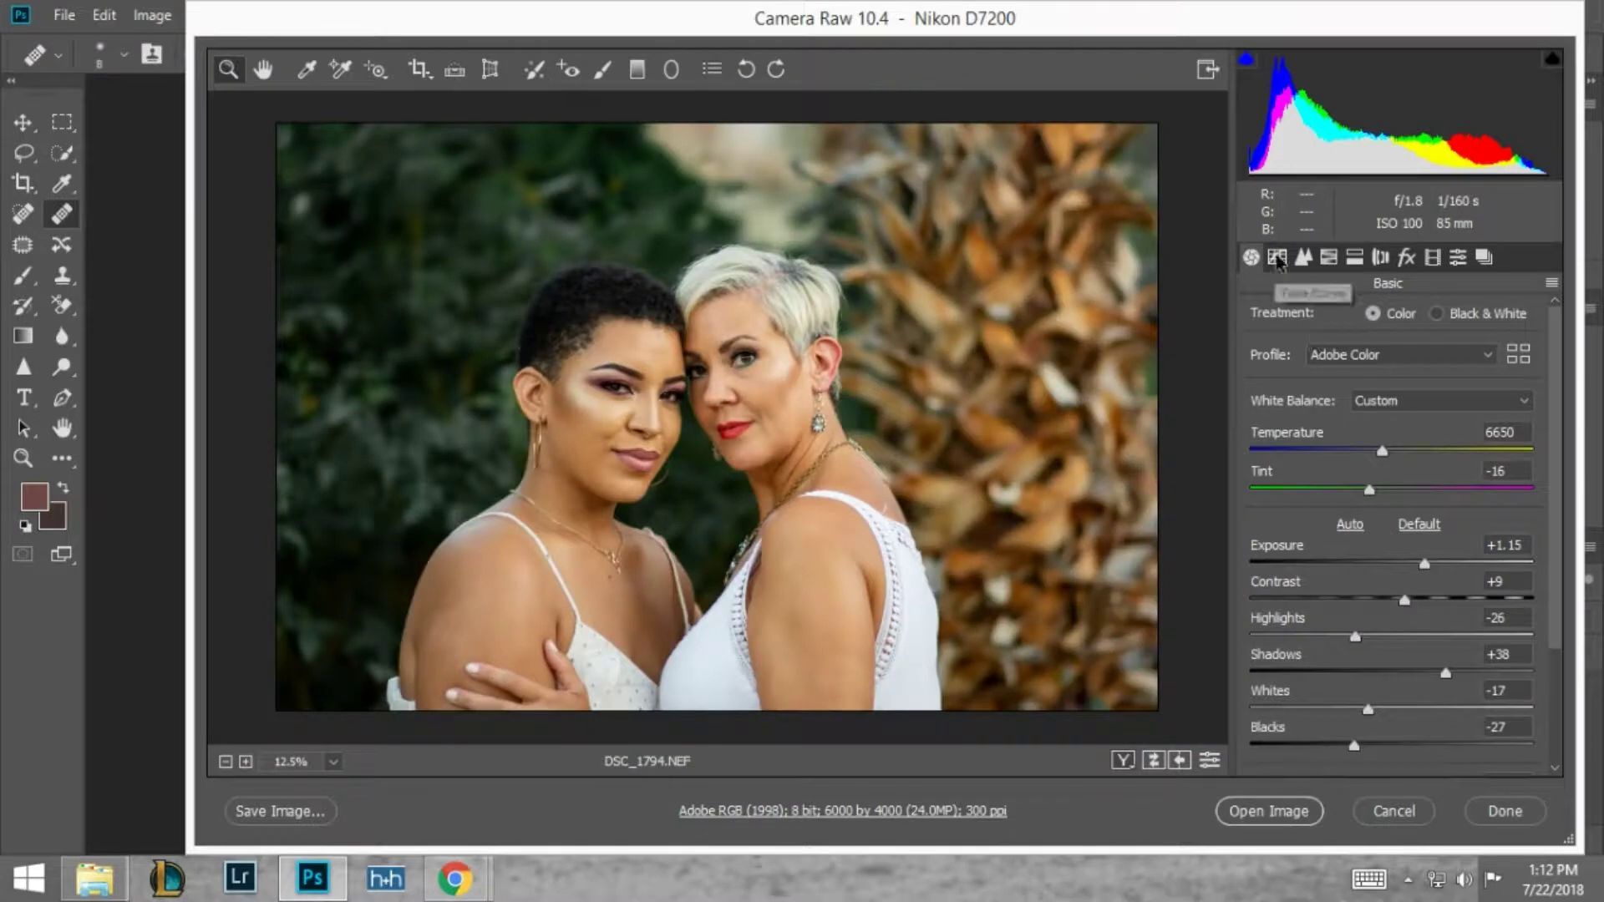
# - Lift the tone curve shadows slightly and brighten the orange luminance in HSL
pyautogui.click(1277, 257)
pyautogui.moveTo(1391, 757)
pyautogui.mouseDown()
pyautogui.moveTo(1437, 757)
pyautogui.moveTo(1370, 720)
pyautogui.moveTo(1400, 684)
pyautogui.mouseUp()
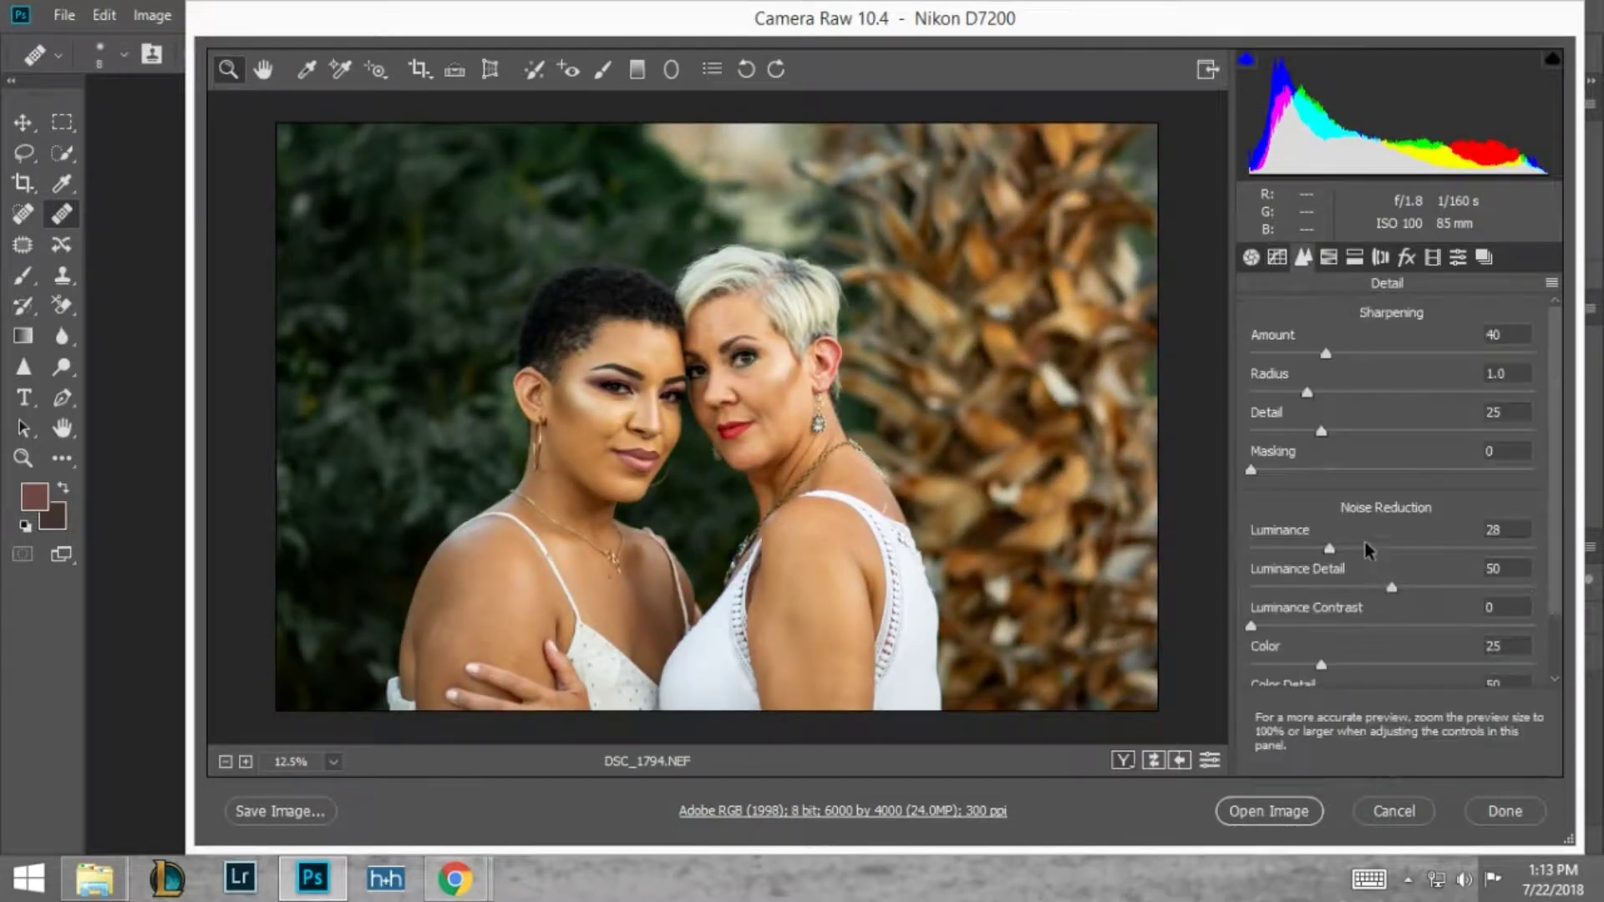
pyautogui.moveTo(1393, 449); pyautogui.dragTo(1424, 445)
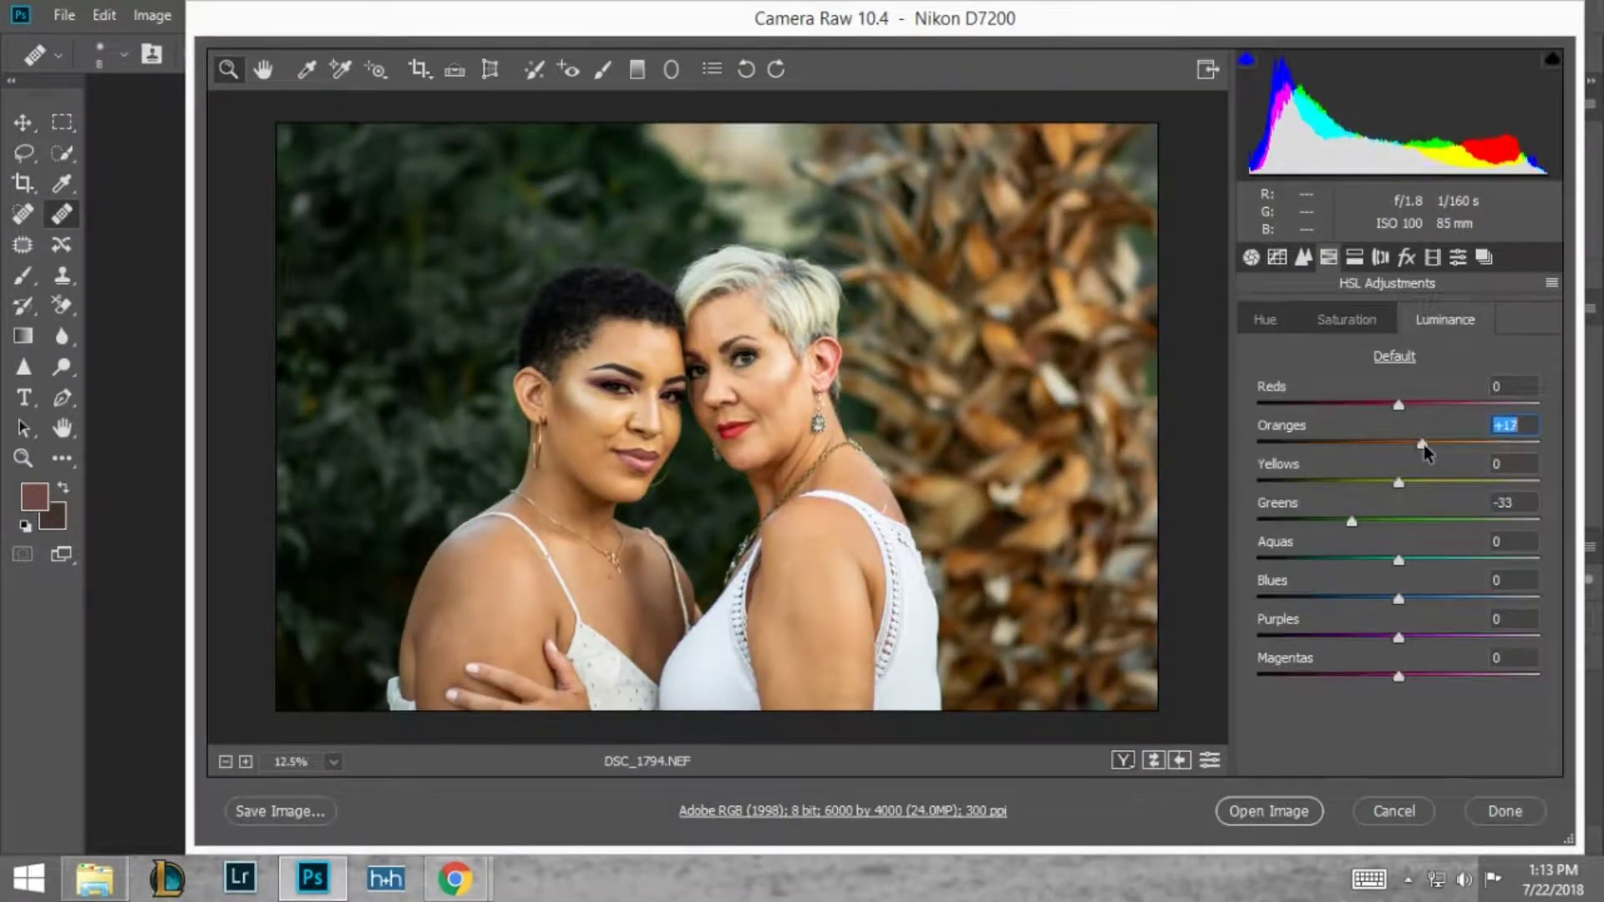
# - Set the split-toning highlight hue to 59 and open the image in Photoshop
pyautogui.click(1354, 258)
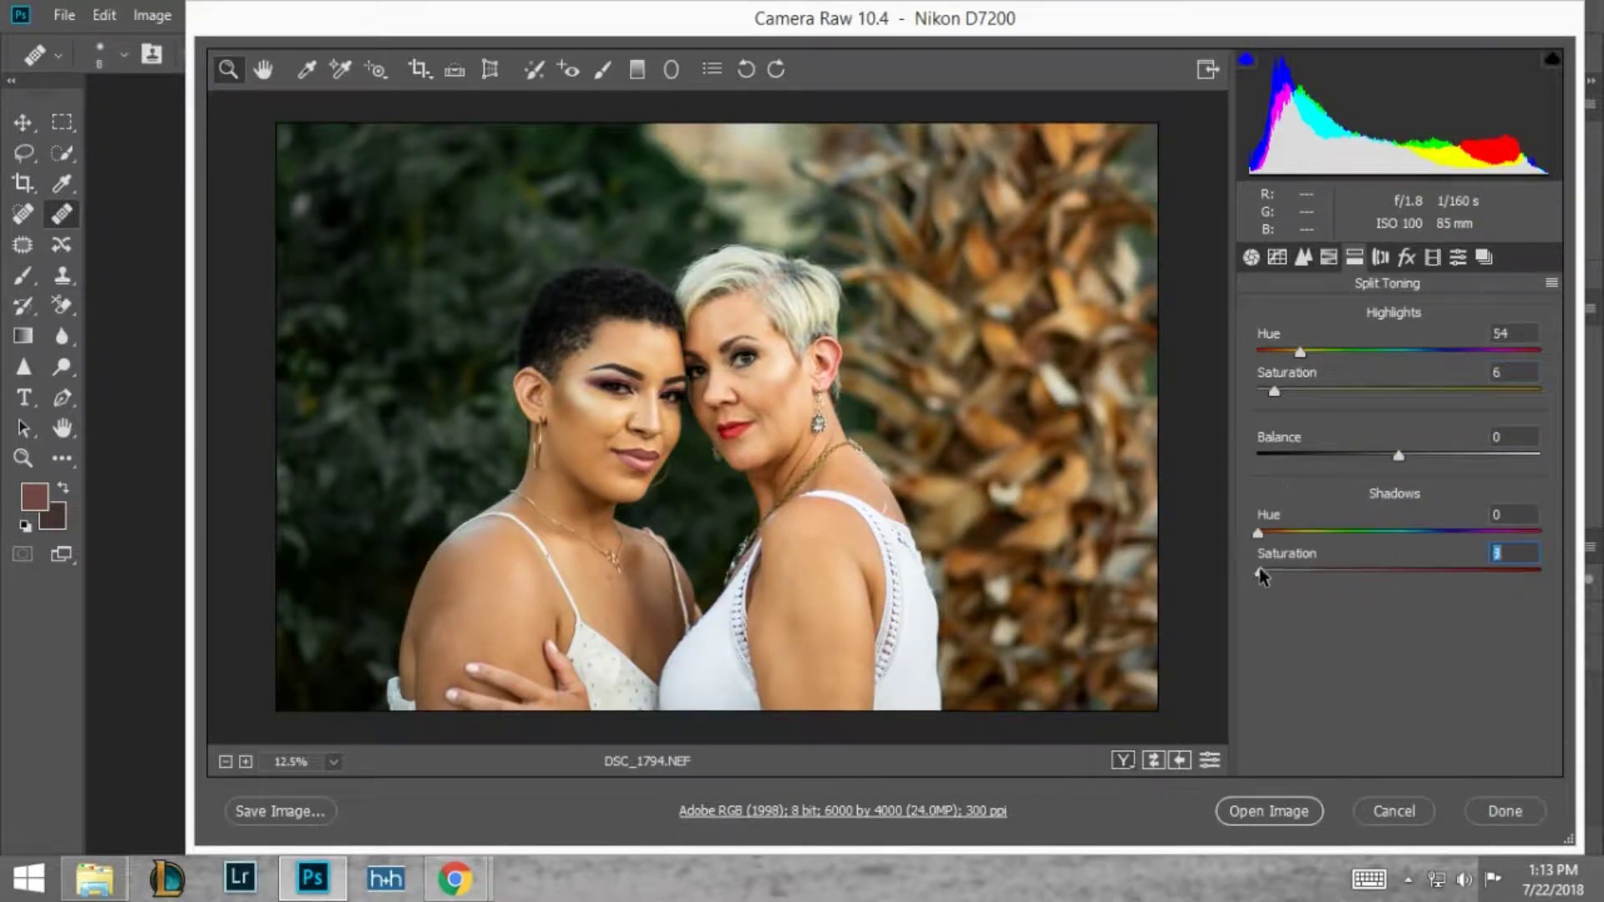
pyautogui.moveTo(1300, 351); pyautogui.dragTo(1303, 352)
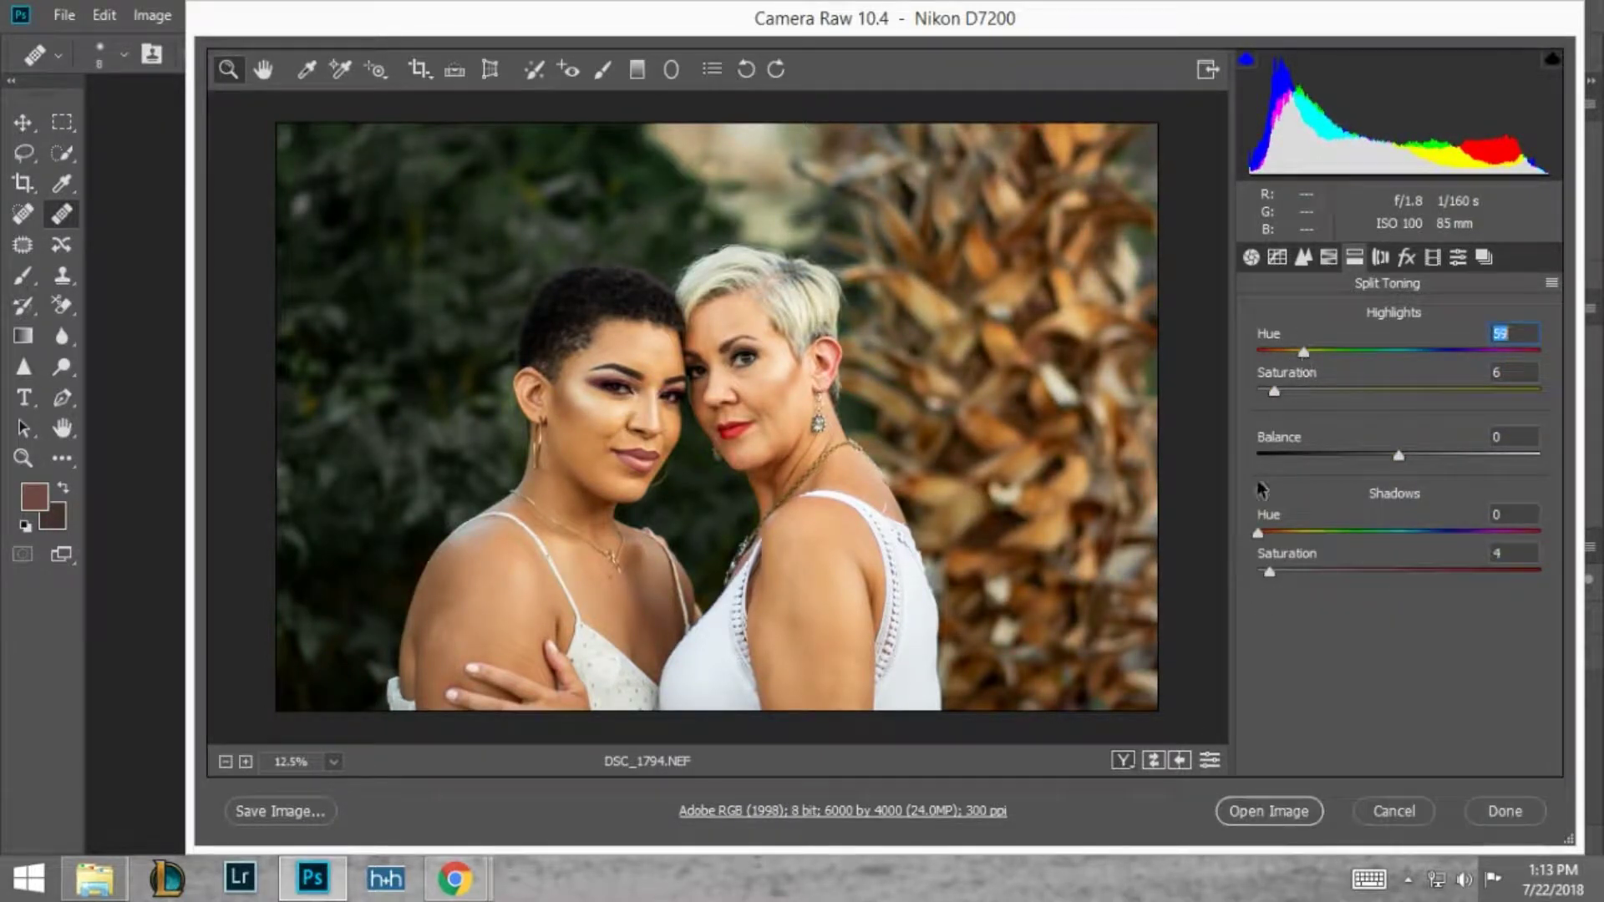
pyautogui.click(1269, 811)
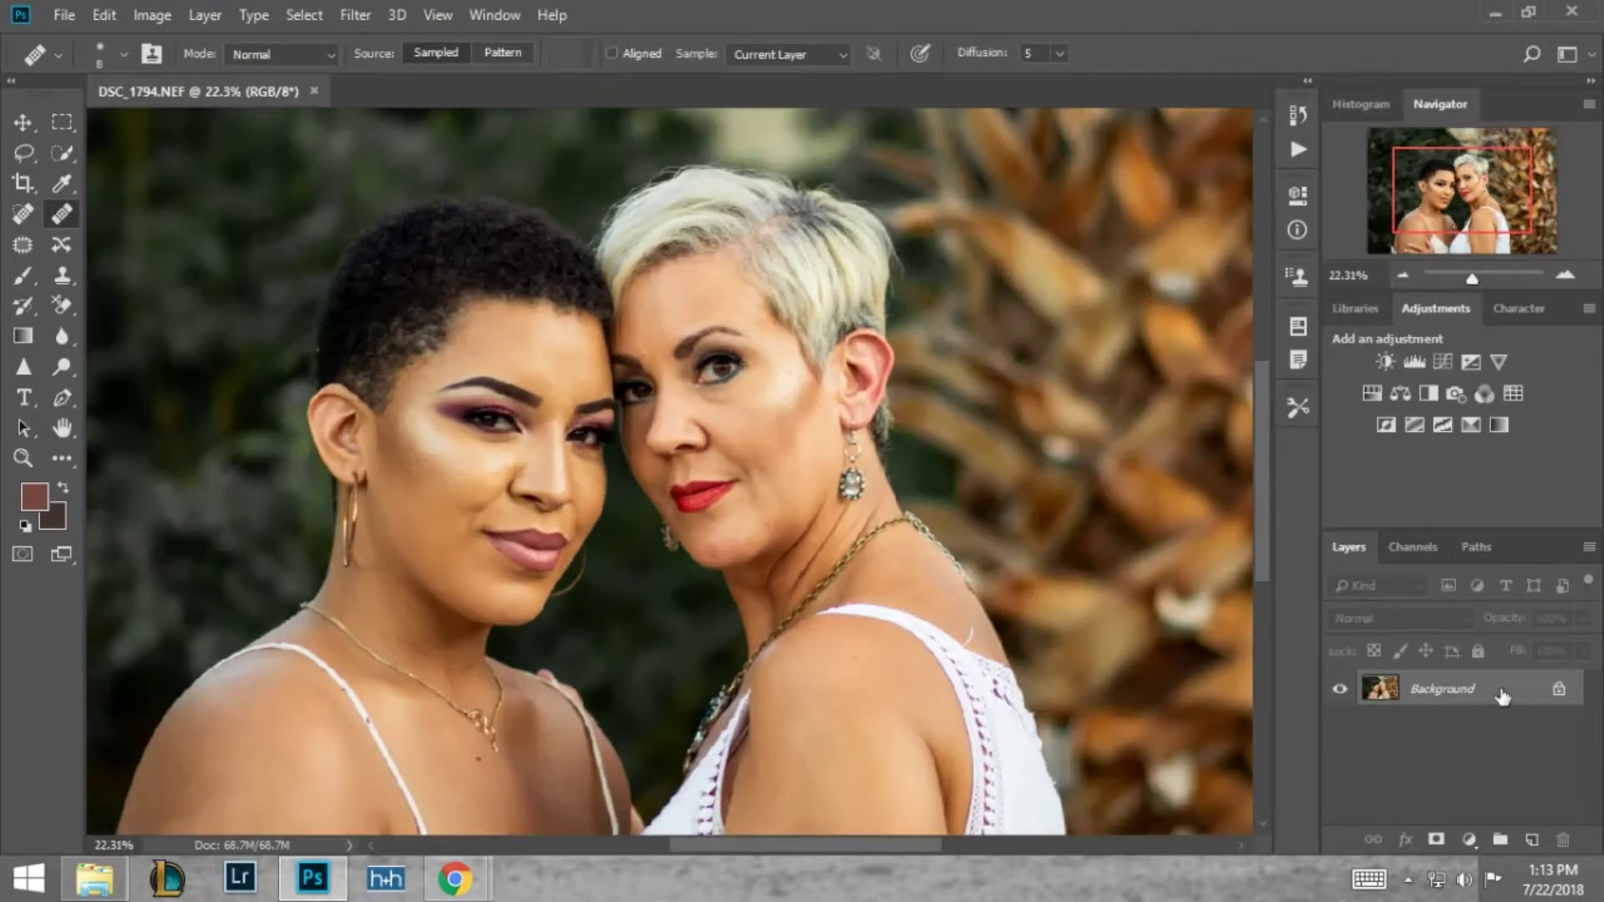
# - Duplicate the background layer, zoom to 100%, and switch to the Patch tool
pyautogui.moveTo(1454, 688); pyautogui.dragTo(1531, 840)
pyautogui.hotkey('shift', 'j')
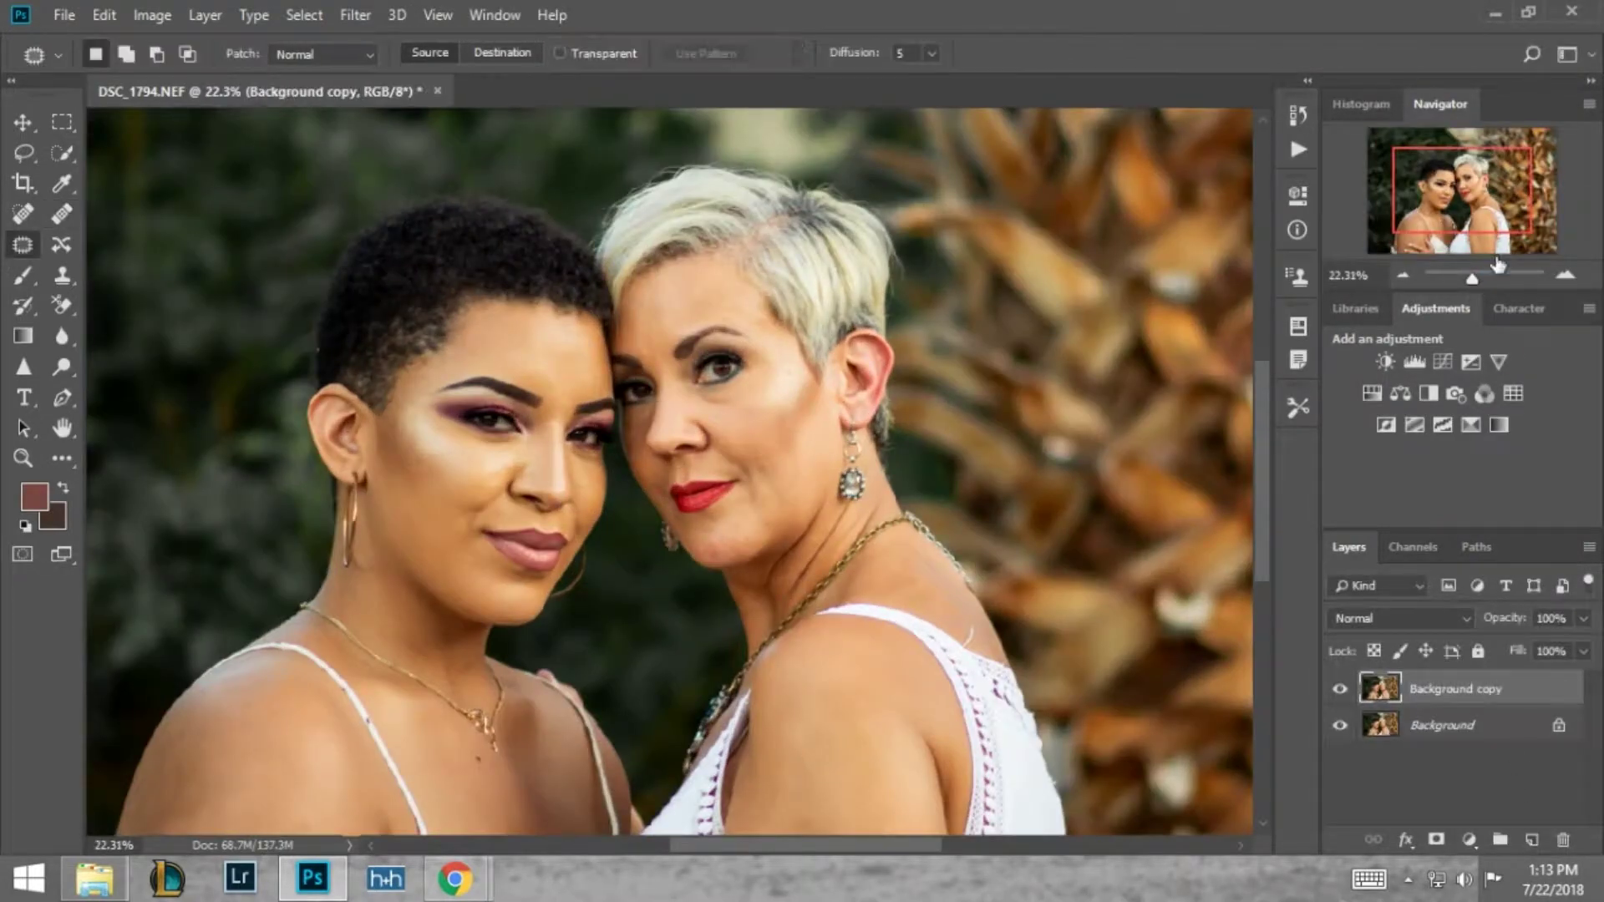
pyautogui.hotkey('ctrl', '1')
pyautogui.scroll(-1, 1036, 765)
pyautogui.moveTo(1028, 576); pyautogui.dragTo(1026, 578)
pyautogui.moveTo(1027, 598); pyautogui.dragTo(1015, 556)
# - Patch the chin blemish by dragging the selection onto clean nearby skin
pyautogui.moveTo(873, 637); pyautogui.dragTo(869, 639)
pyautogui.moveTo(873, 668); pyautogui.dragTo(1013, 626)
pyautogui.moveTo(923, 565)
pyautogui.mouseDown()
pyautogui.moveTo(937, 596)
pyautogui.moveTo(919, 660)
pyautogui.moveTo(969, 664)
pyautogui.mouseUp()
pyautogui.scroll(-1, 1120, 619)
pyautogui.hscroll(3, 939, 619)
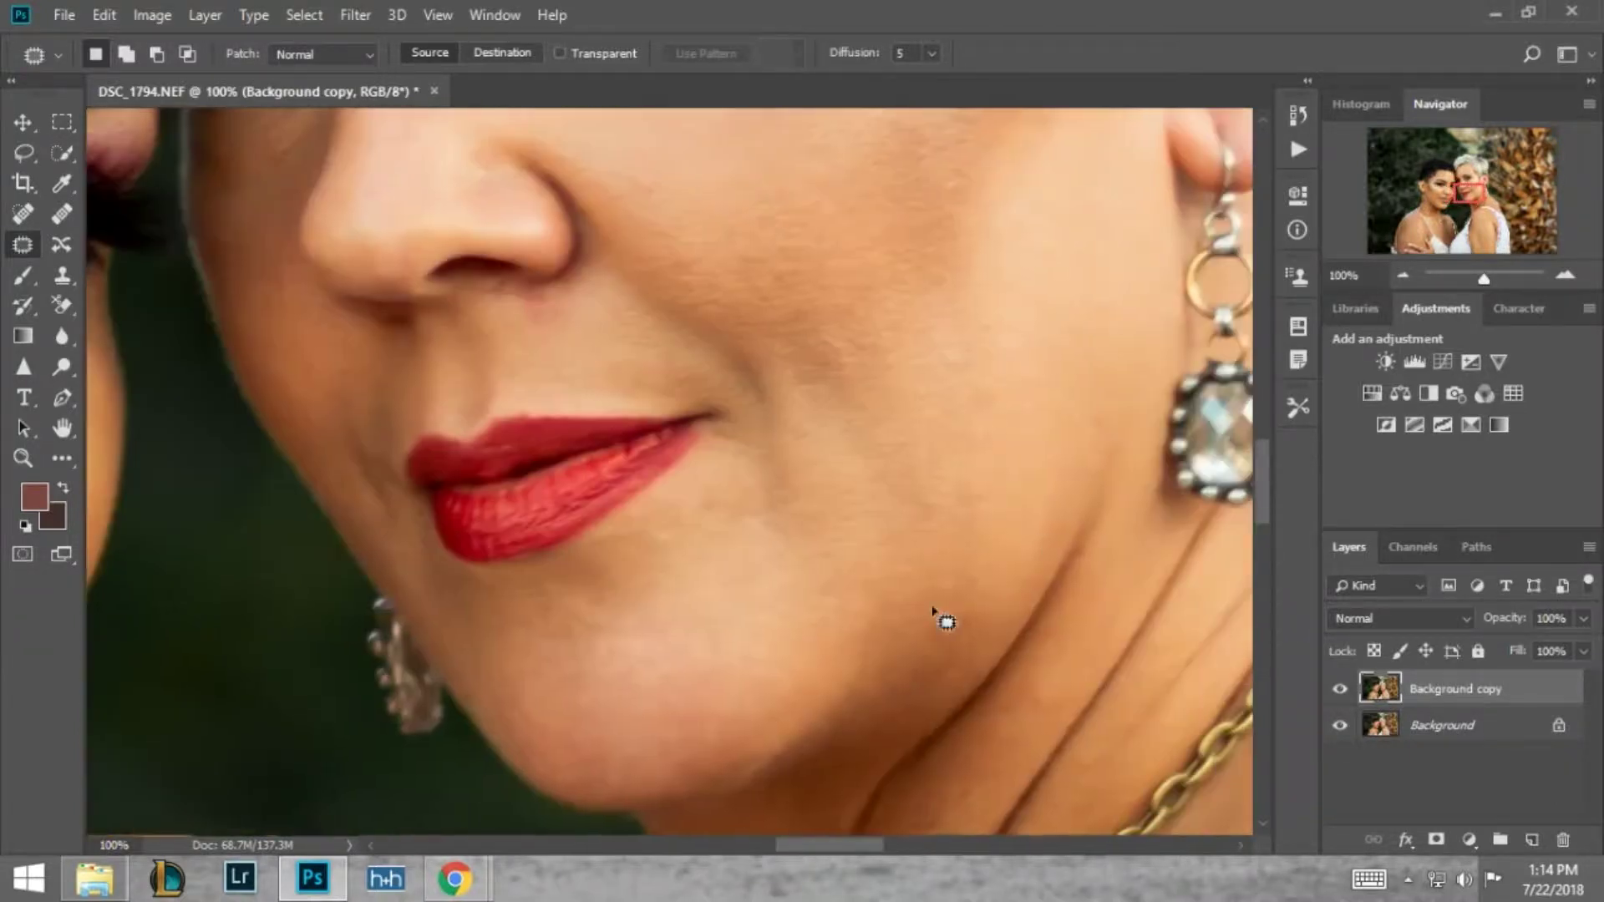
pyautogui.scroll(2, 1023, 658)
pyautogui.scroll(1, 1024, 658)
pyautogui.scroll(2, 656, 602)
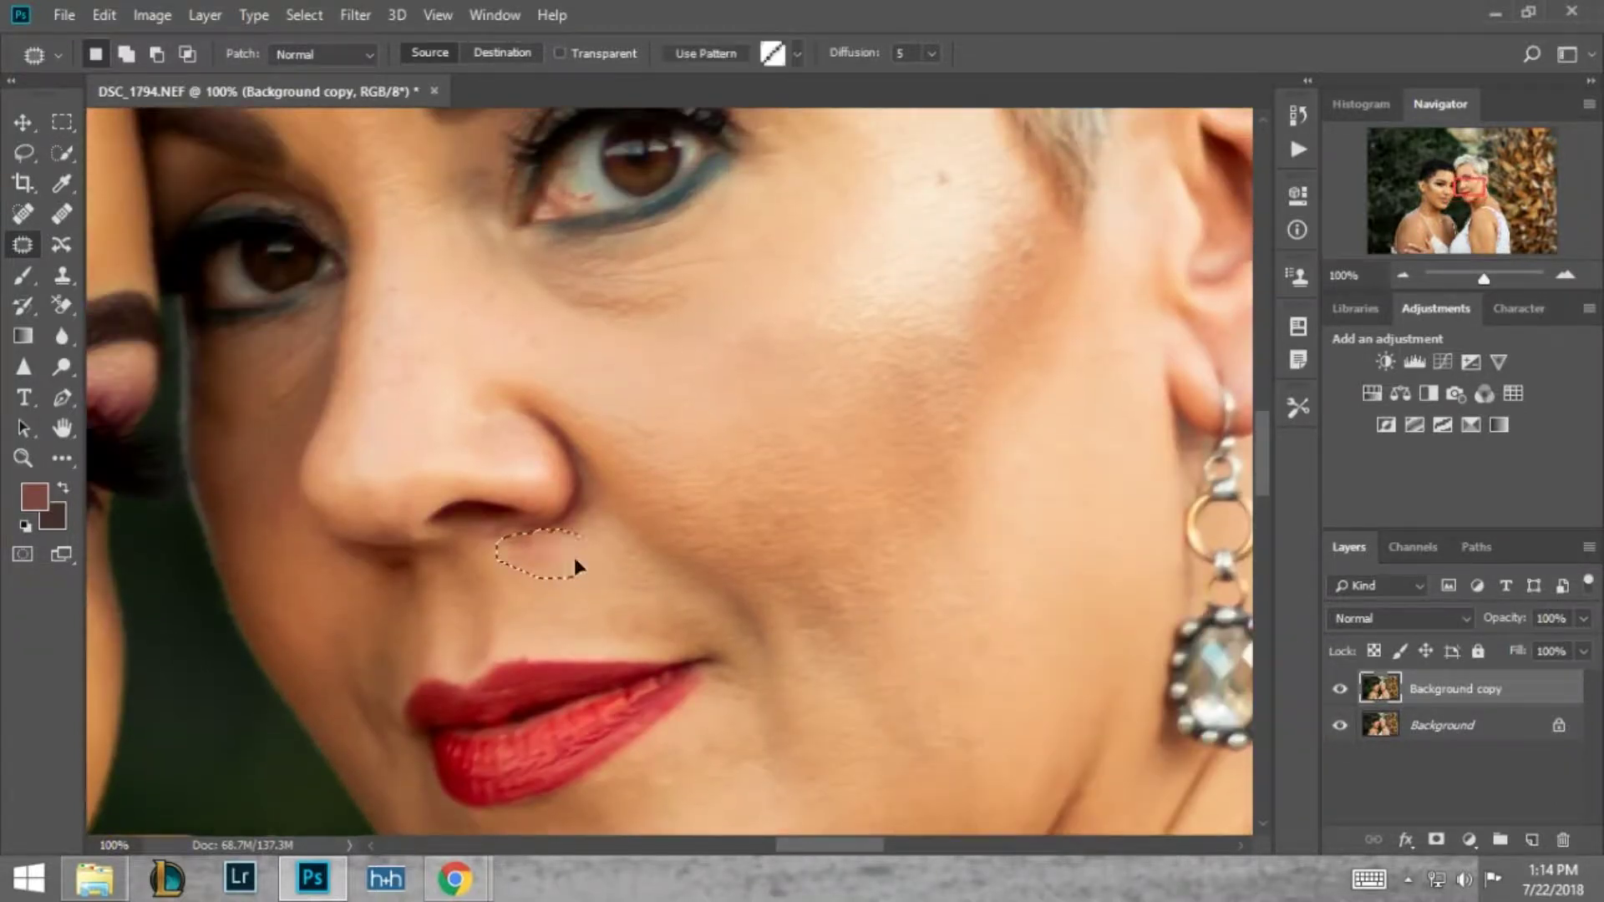
pyautogui.hscroll(-3, 590, 553)
pyautogui.scroll(3, 519, 369)
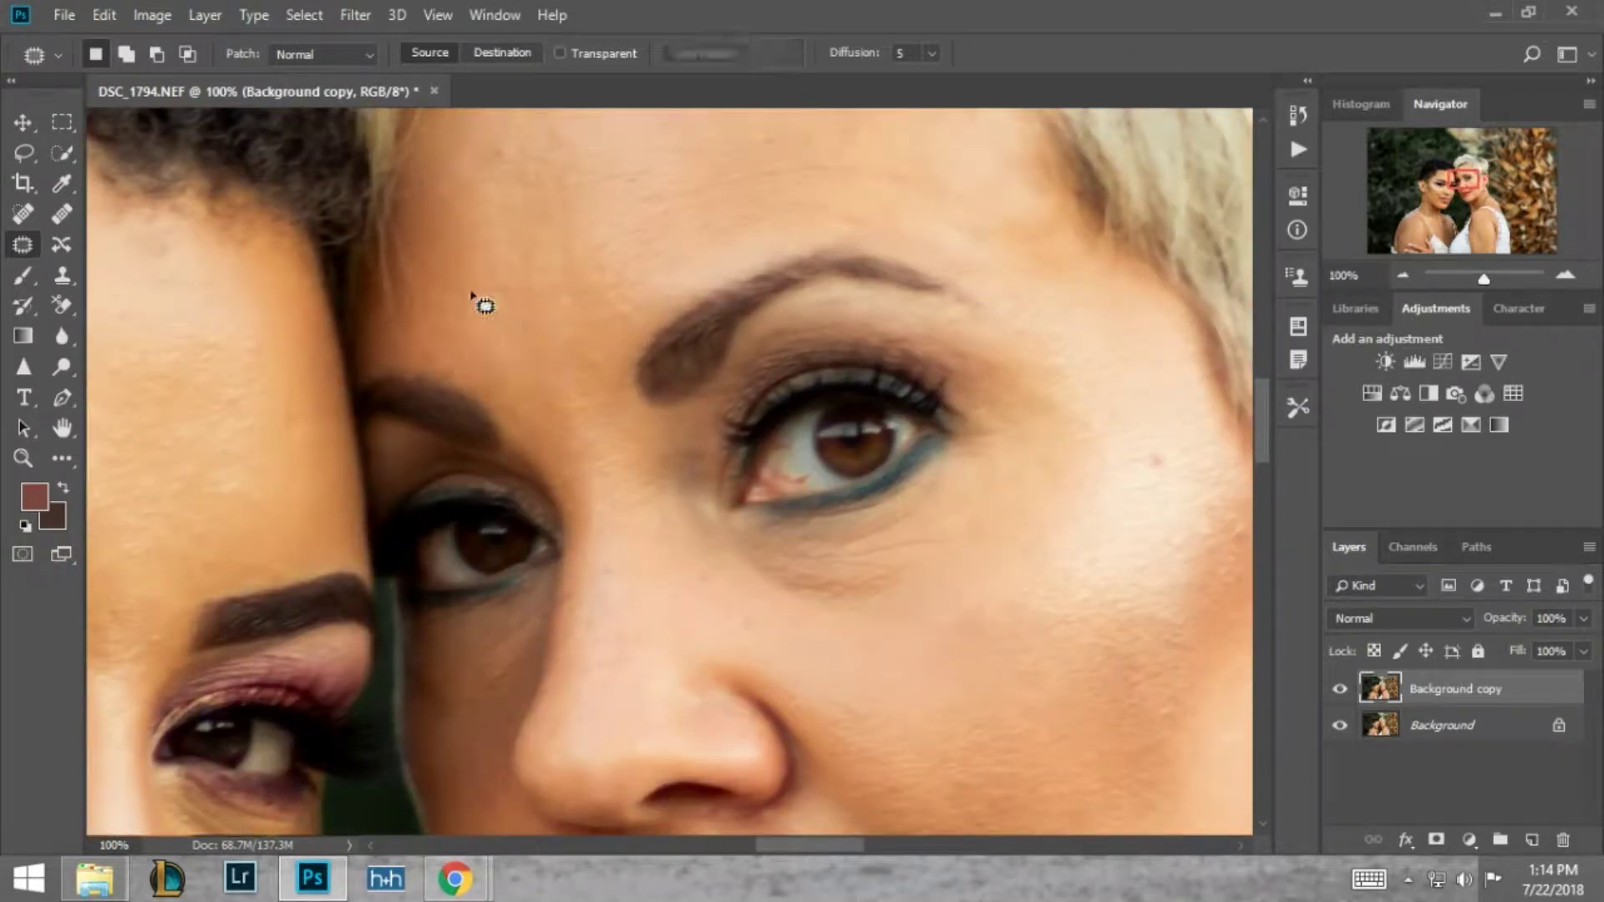
pyautogui.scroll(3, 535, 334)
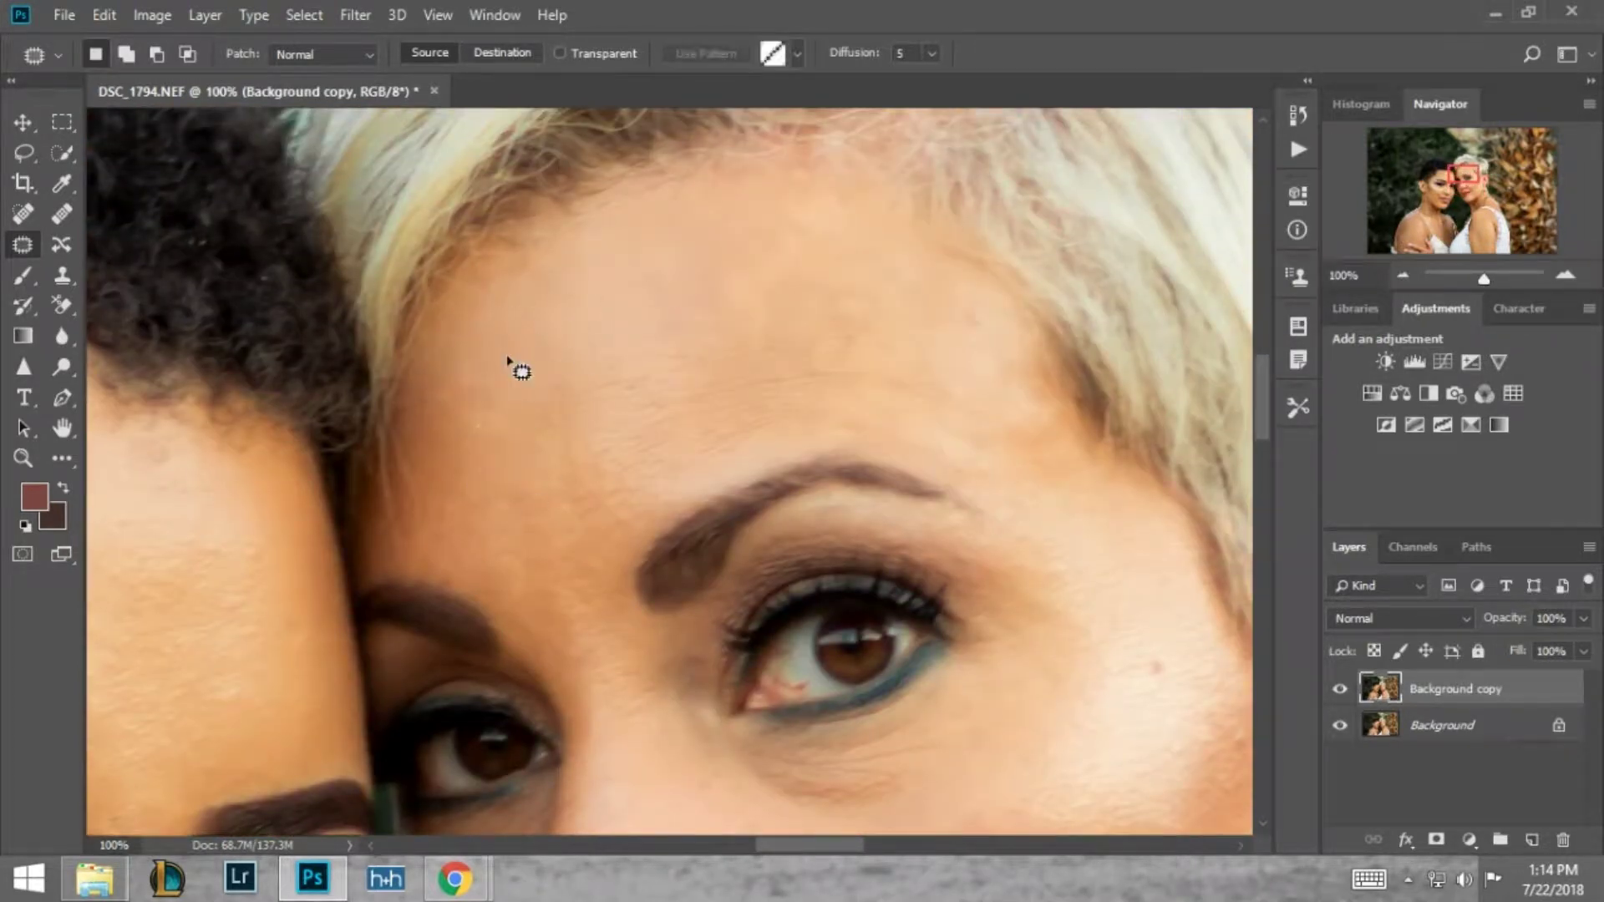
pyautogui.scroll(-3, 974, 311)
pyautogui.scroll(-10, 974, 311)
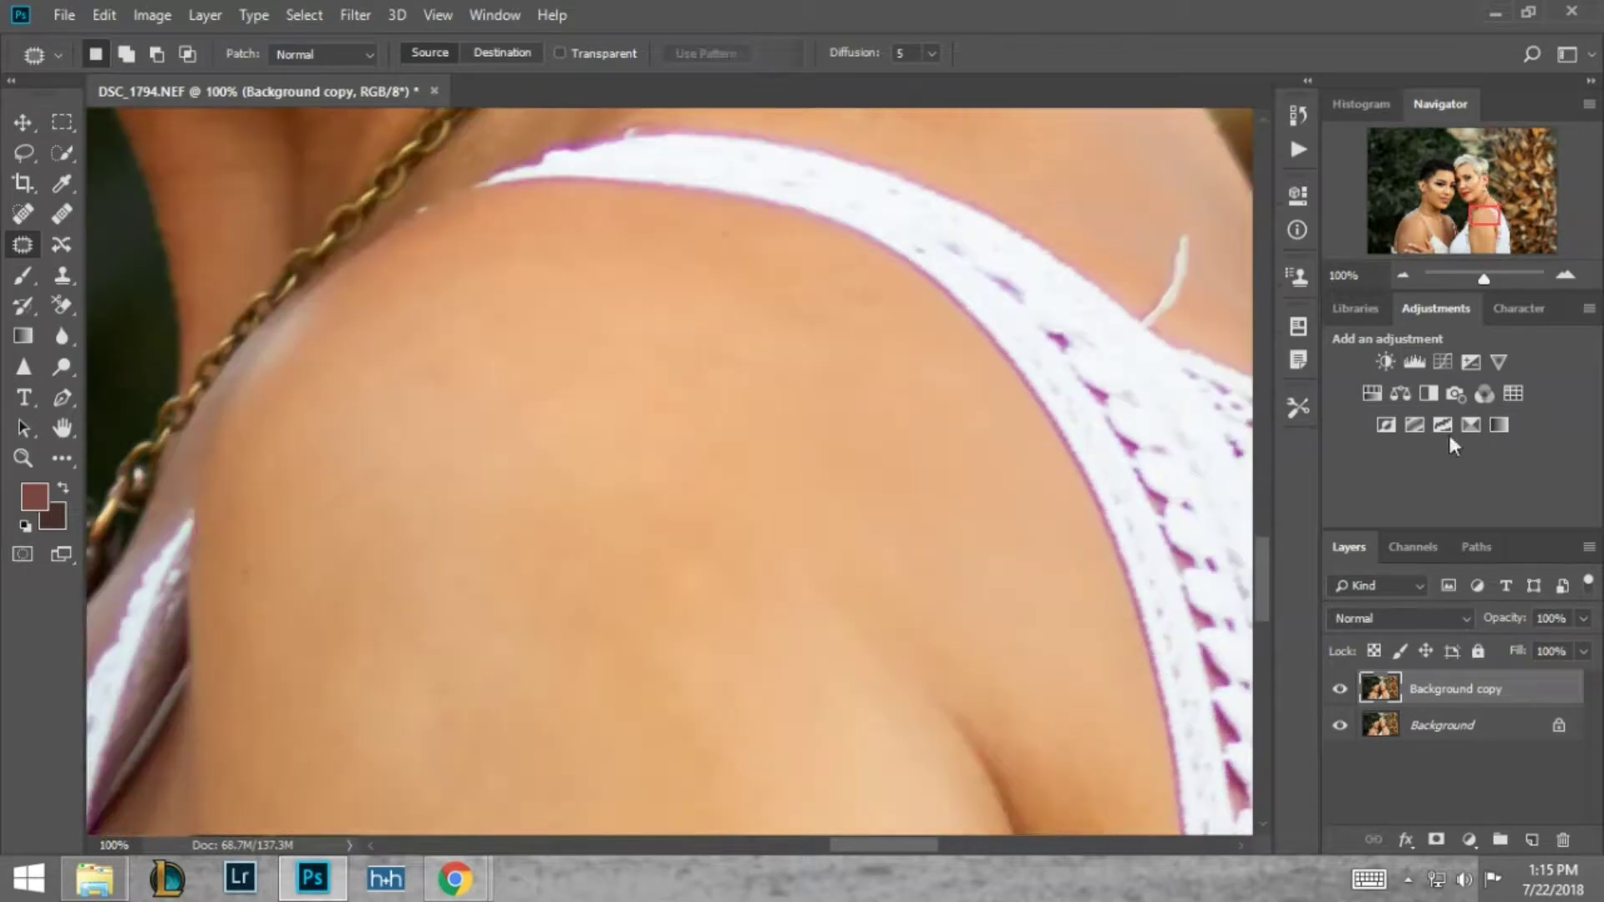
pyautogui.hscroll(-15, 562, 272)
pyautogui.scroll(5, 563, 273)
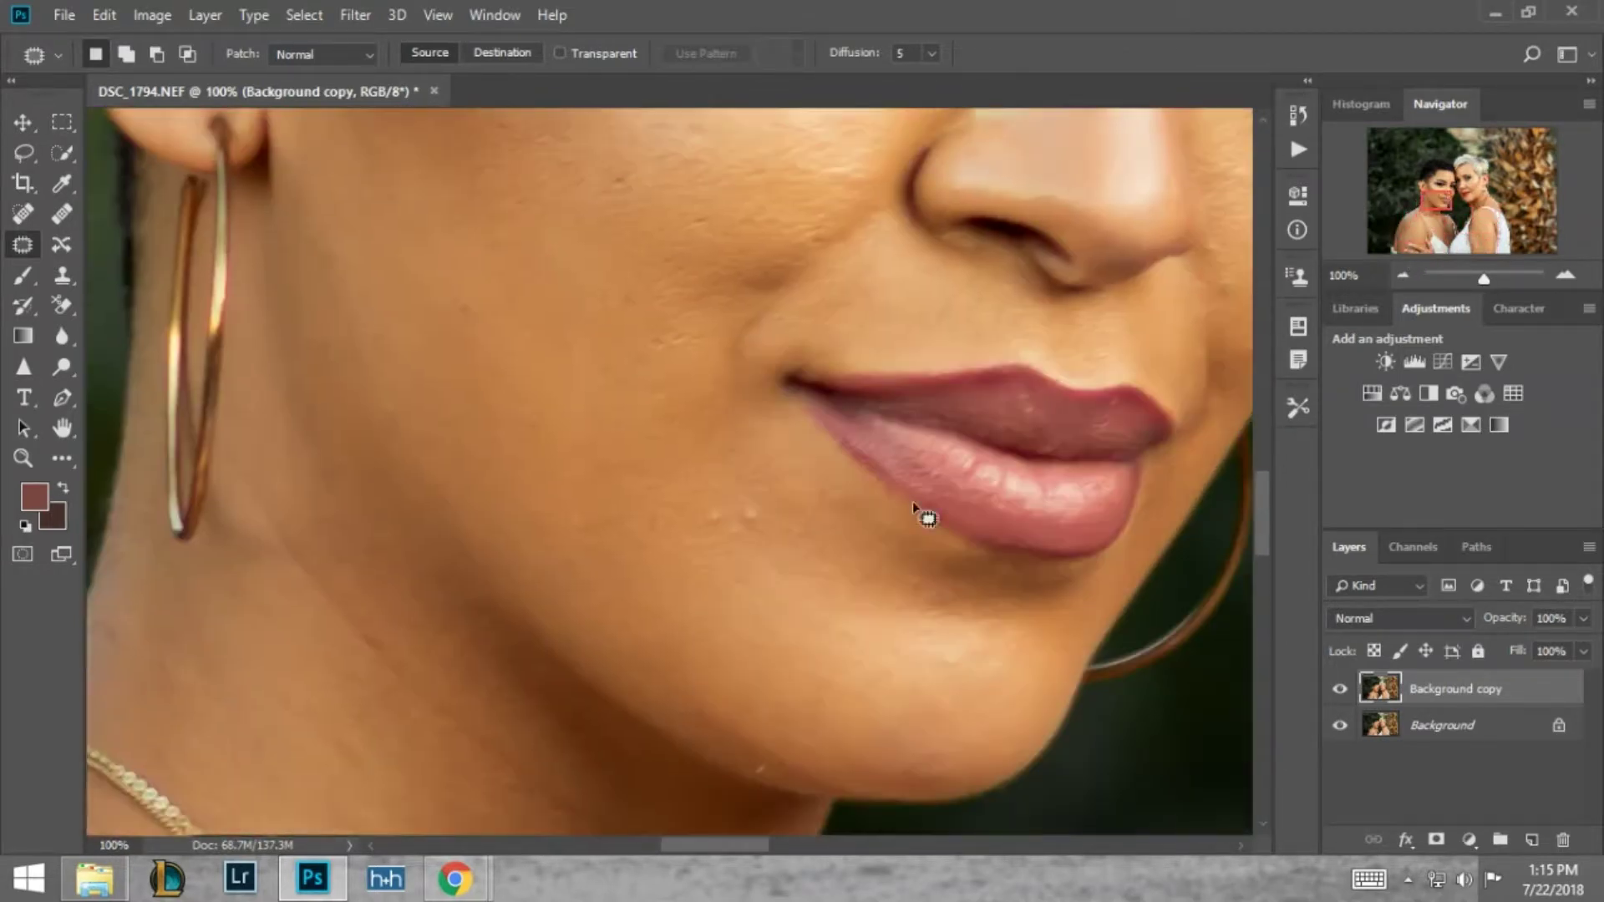
# - Patch a second chin blemish and a cheek blemish, clearing each selection
pyautogui.moveTo(823, 667); pyautogui.dragTo(794, 623)
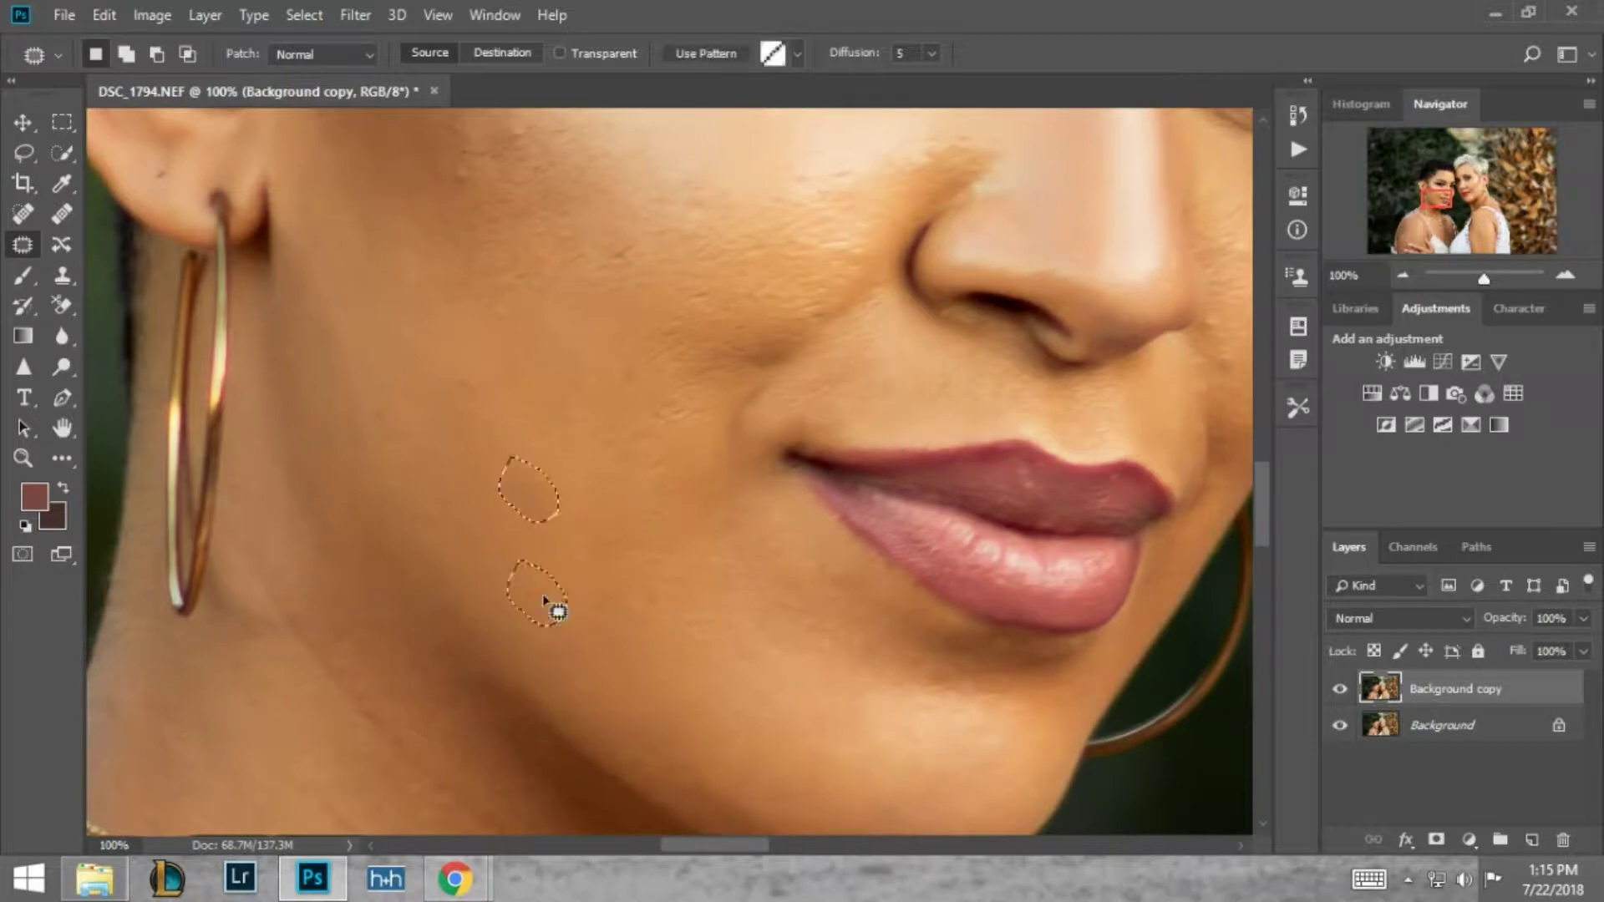
pyautogui.scroll(5, 441, 509)
pyautogui.hotkey('ctrl', 'd')
pyautogui.moveTo(447, 436); pyautogui.dragTo(529, 348)
pyautogui.scroll(3, 452, 535)
pyautogui.moveTo(466, 450); pyautogui.dragTo(558, 511)
pyautogui.hotkey('ctrl', 'd')
# - Patch spots between the eyebrows, on the forehead and beside the nostril, then zoom out
pyautogui.scroll(3, 527, 547)
pyautogui.moveTo(982, 509); pyautogui.dragTo(969, 498)
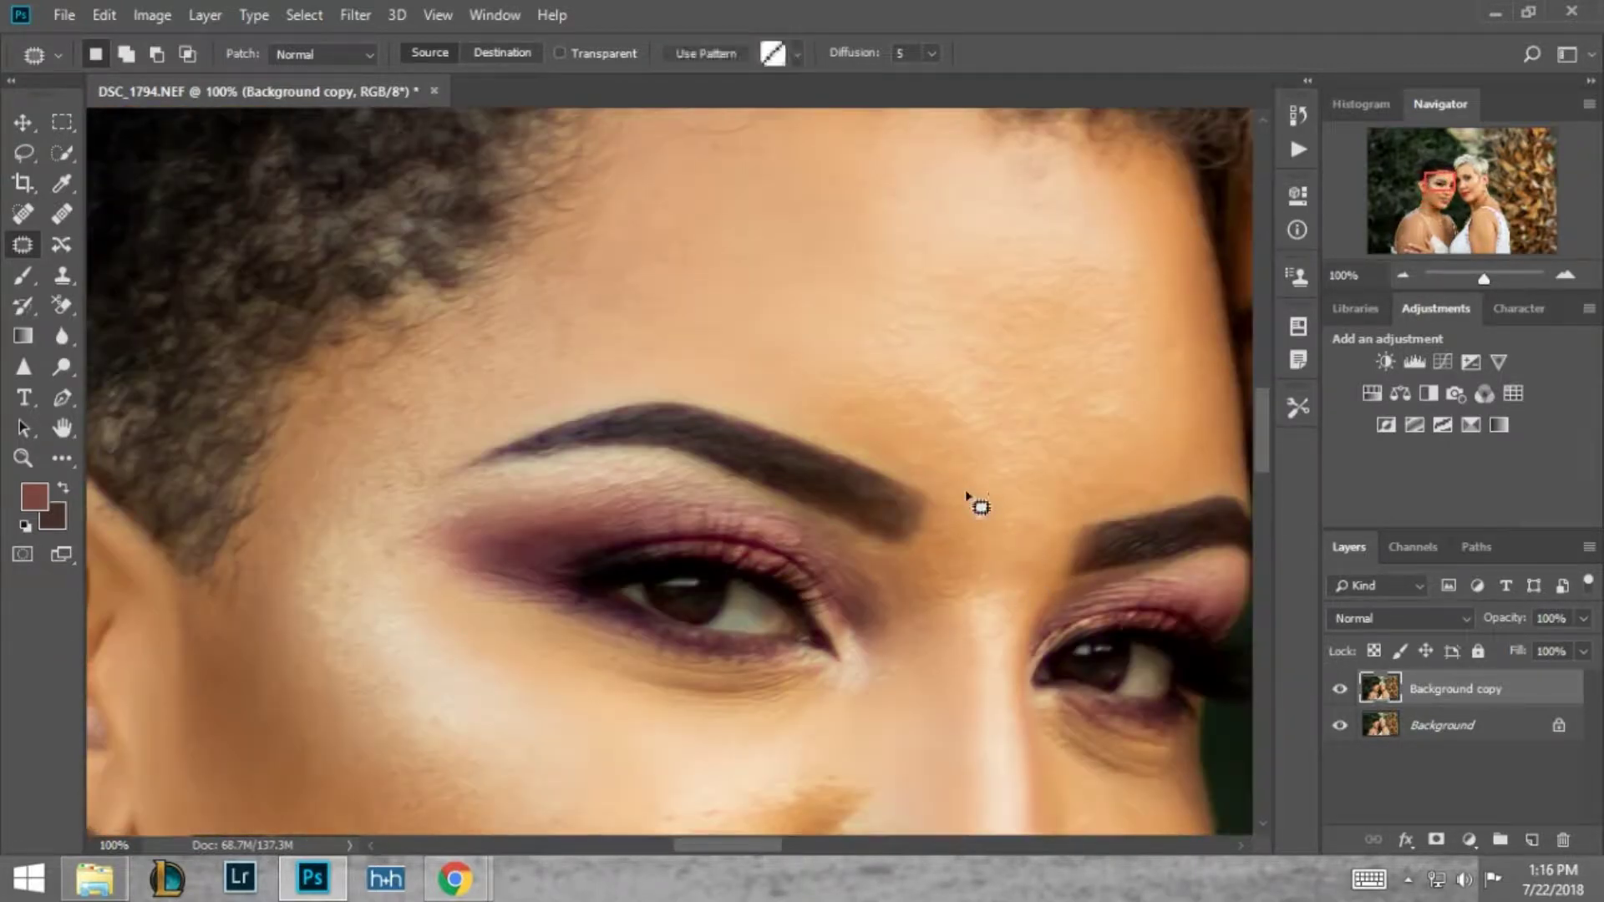
pyautogui.hotkey('ctrl', 'd')
pyautogui.scroll(3, 970, 499)
pyautogui.moveTo(1136, 355); pyautogui.dragTo(1135, 409)
pyautogui.hotkey('ctrl', 'd')
pyautogui.scroll(-10, 1142, 223)
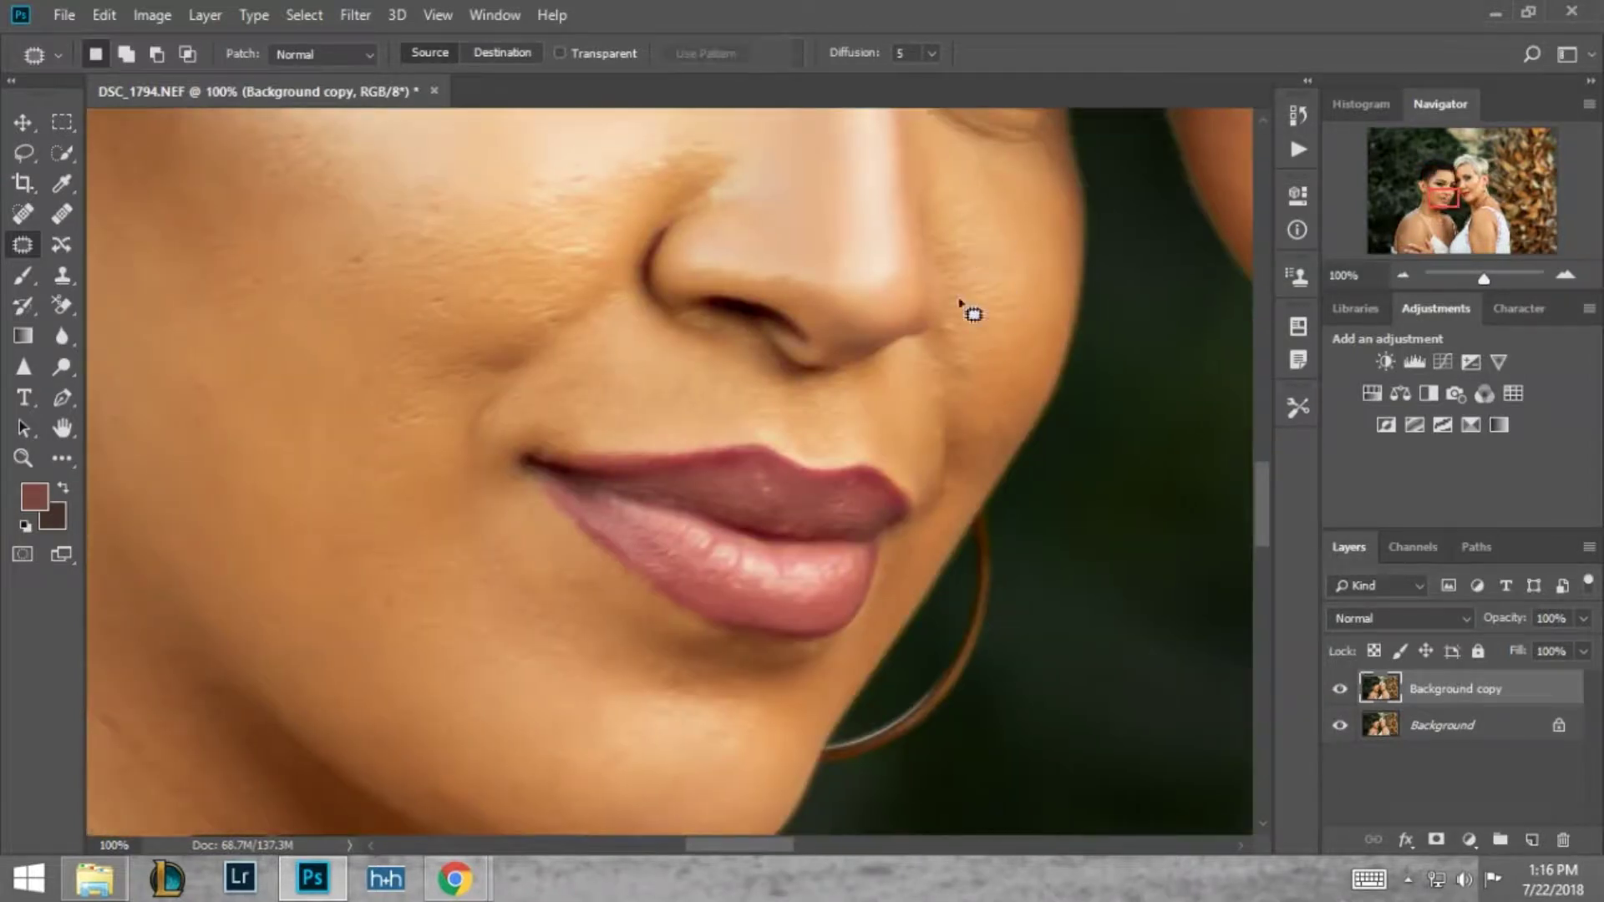
pyautogui.hotkey('ctrl', 'd')
pyautogui.moveTo(943, 364); pyautogui.dragTo(960, 360)
pyautogui.hotkey('ctrl', 'd')
pyautogui.hotkey('ctrl', '0')
# - Run the Frequency Separation action from the Actions panel
pyautogui.click(1297, 150)
pyautogui.click(1178, 130)
pyautogui.click(1128, 373)
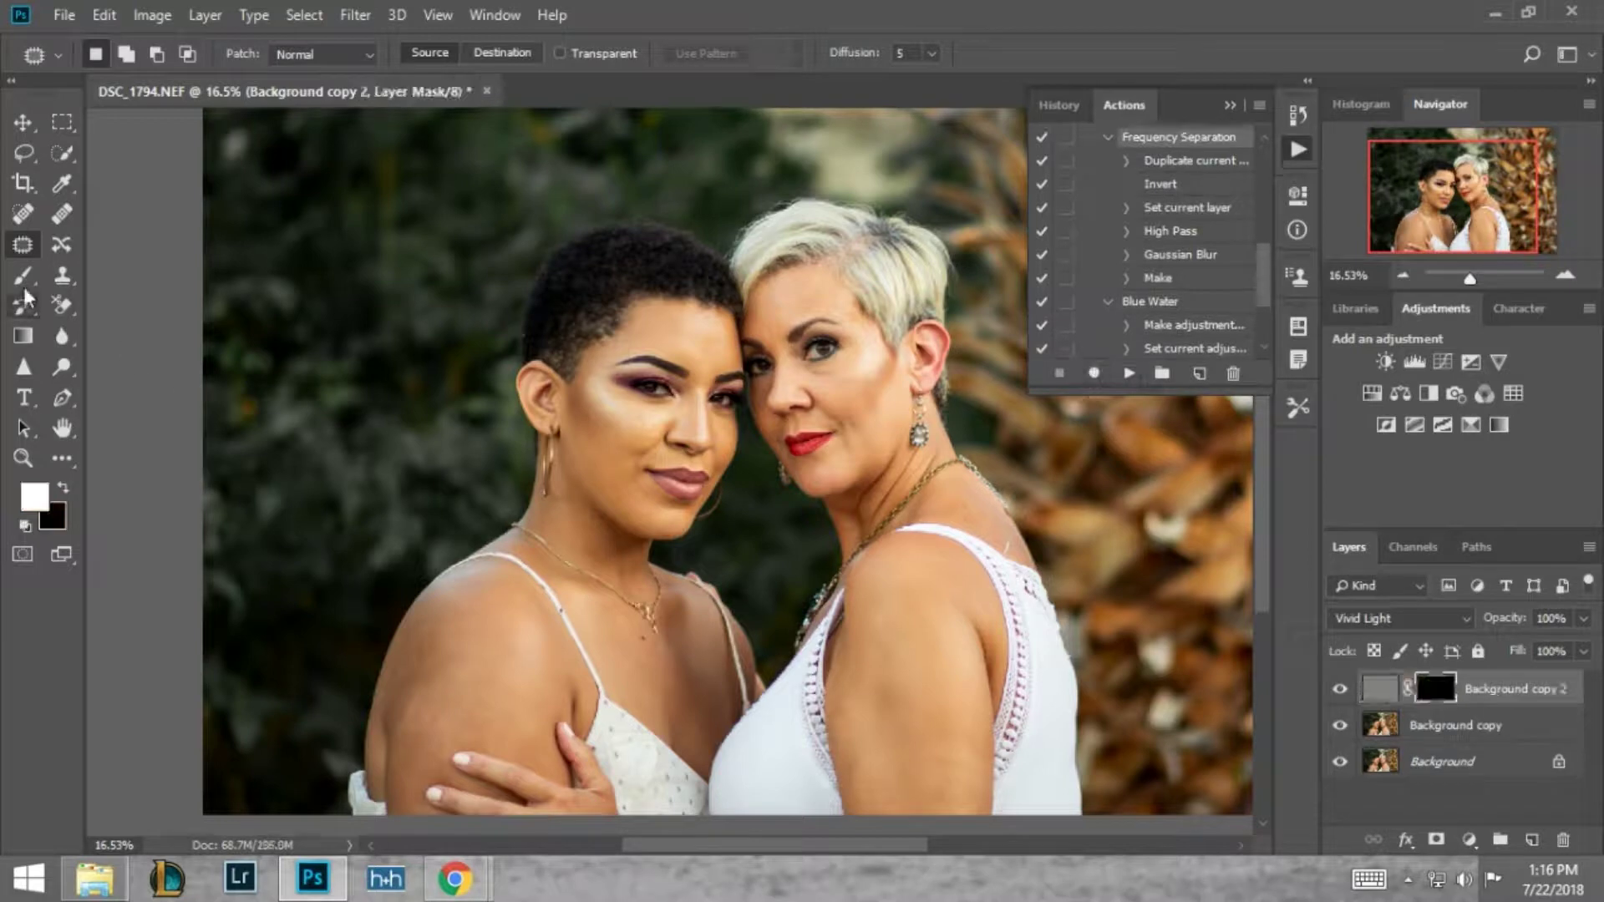
# - Set up the mask brush, trying 64% opacity, then painting white at full opacity
pyautogui.rightClick(711, 436)
pyautogui.scroll(7, 667, 478)
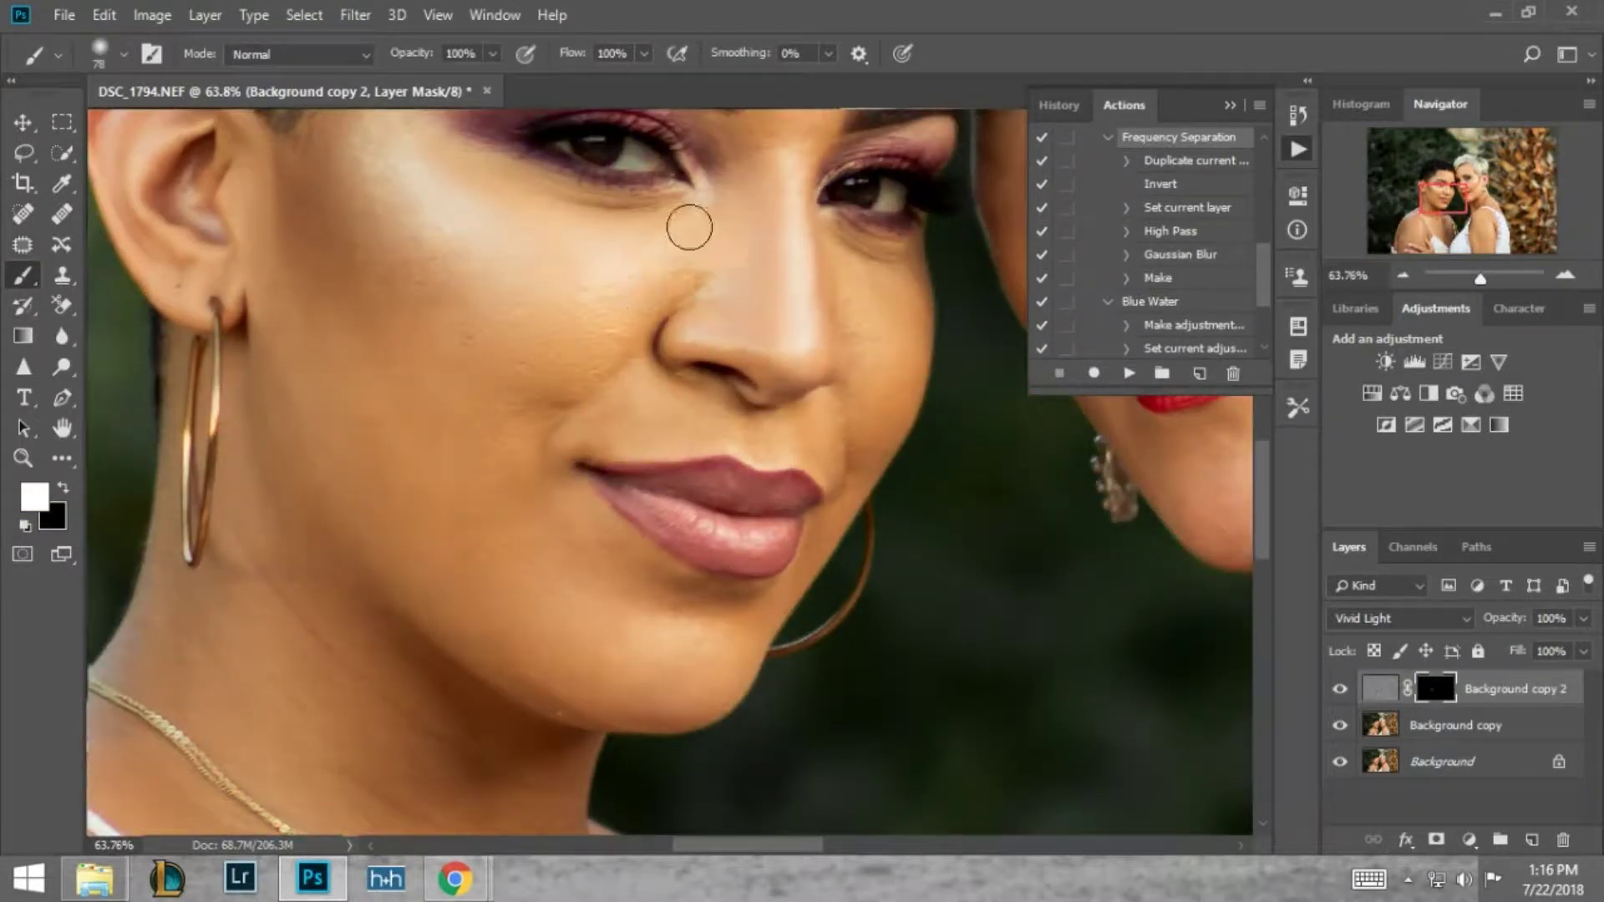
pyautogui.press('x')
pyautogui.click(493, 53)
pyautogui.moveTo(499, 84); pyautogui.dragTo(456, 90)
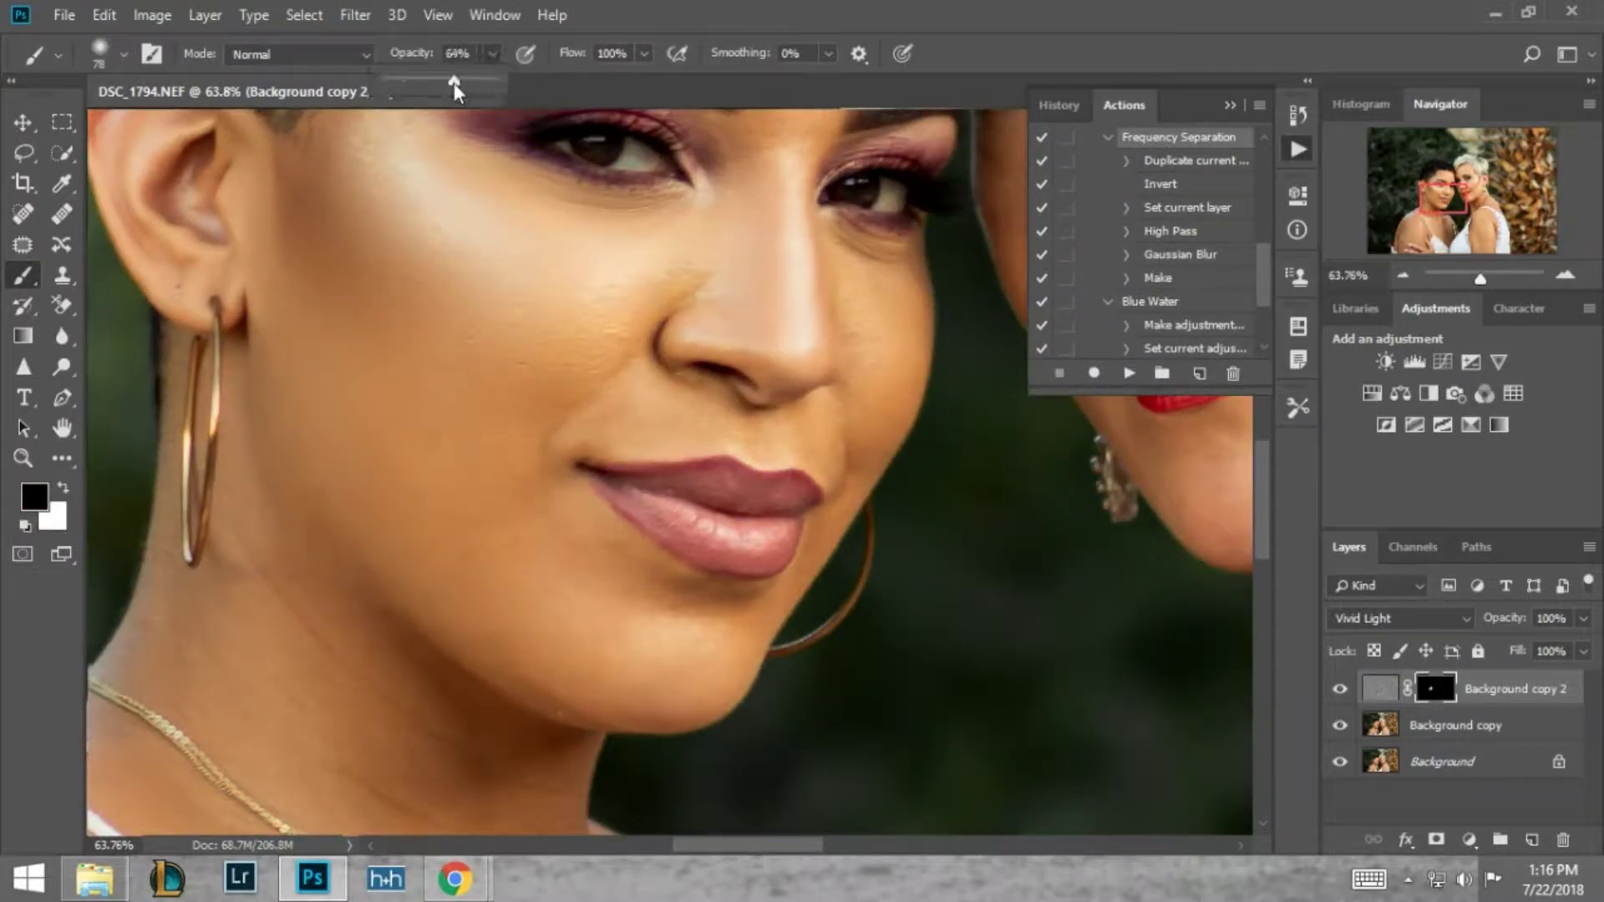
pyautogui.click(63, 492)
pyautogui.press('0')
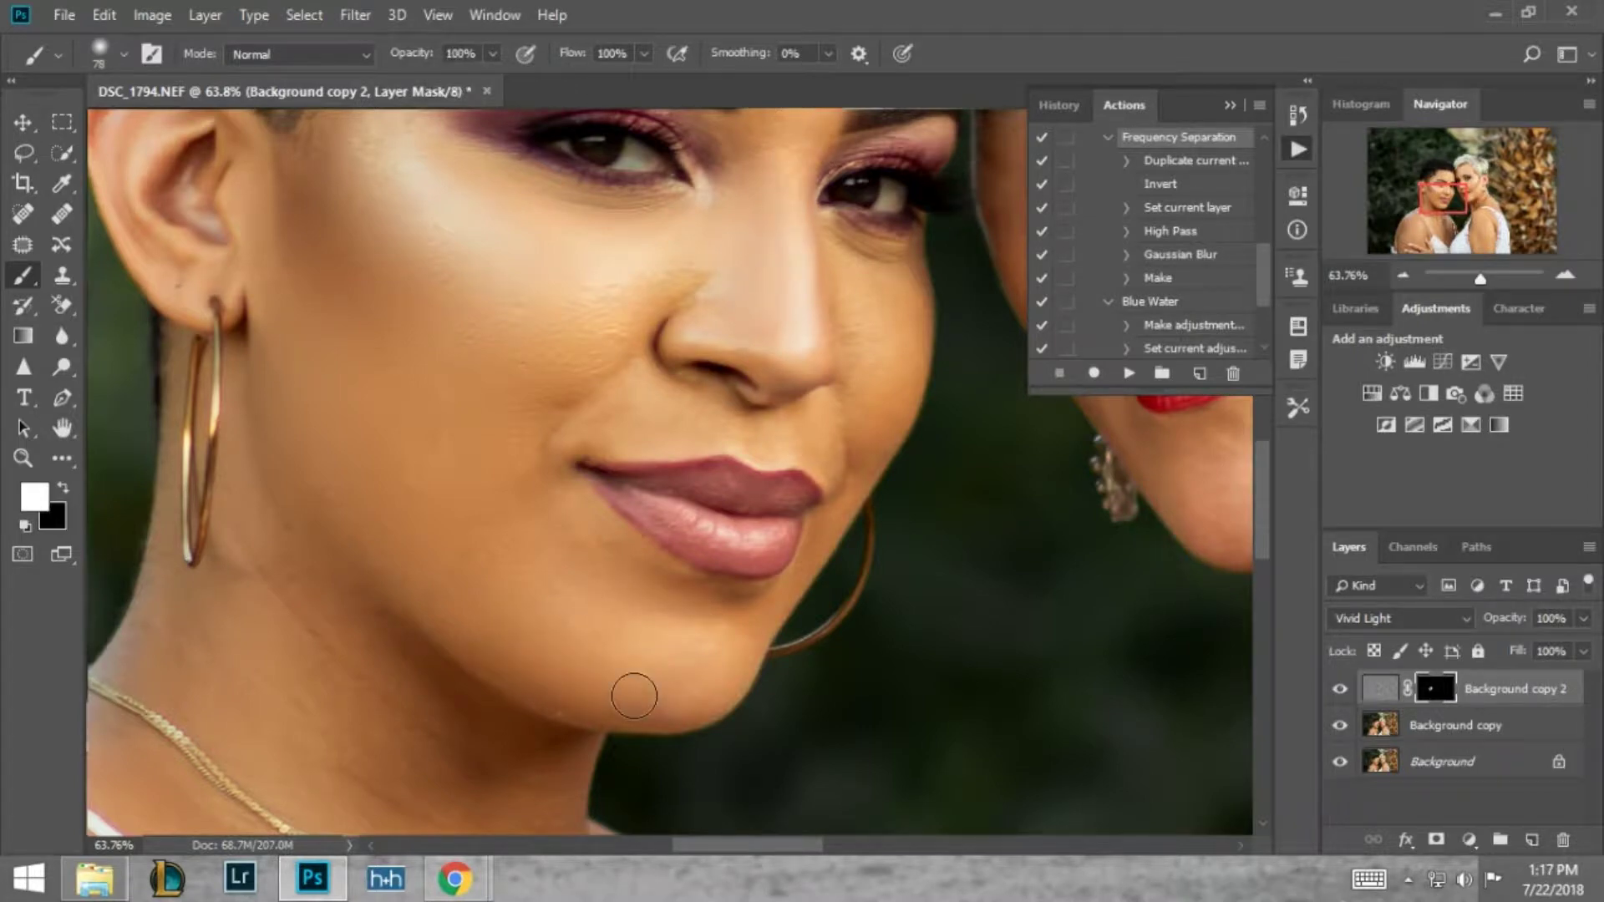
# - Enlarge the mask brush to 143 px
pyautogui.scroll(5, 634, 696)
pyautogui.scroll(3, 681, 592)
pyautogui.rightClick(783, 388)
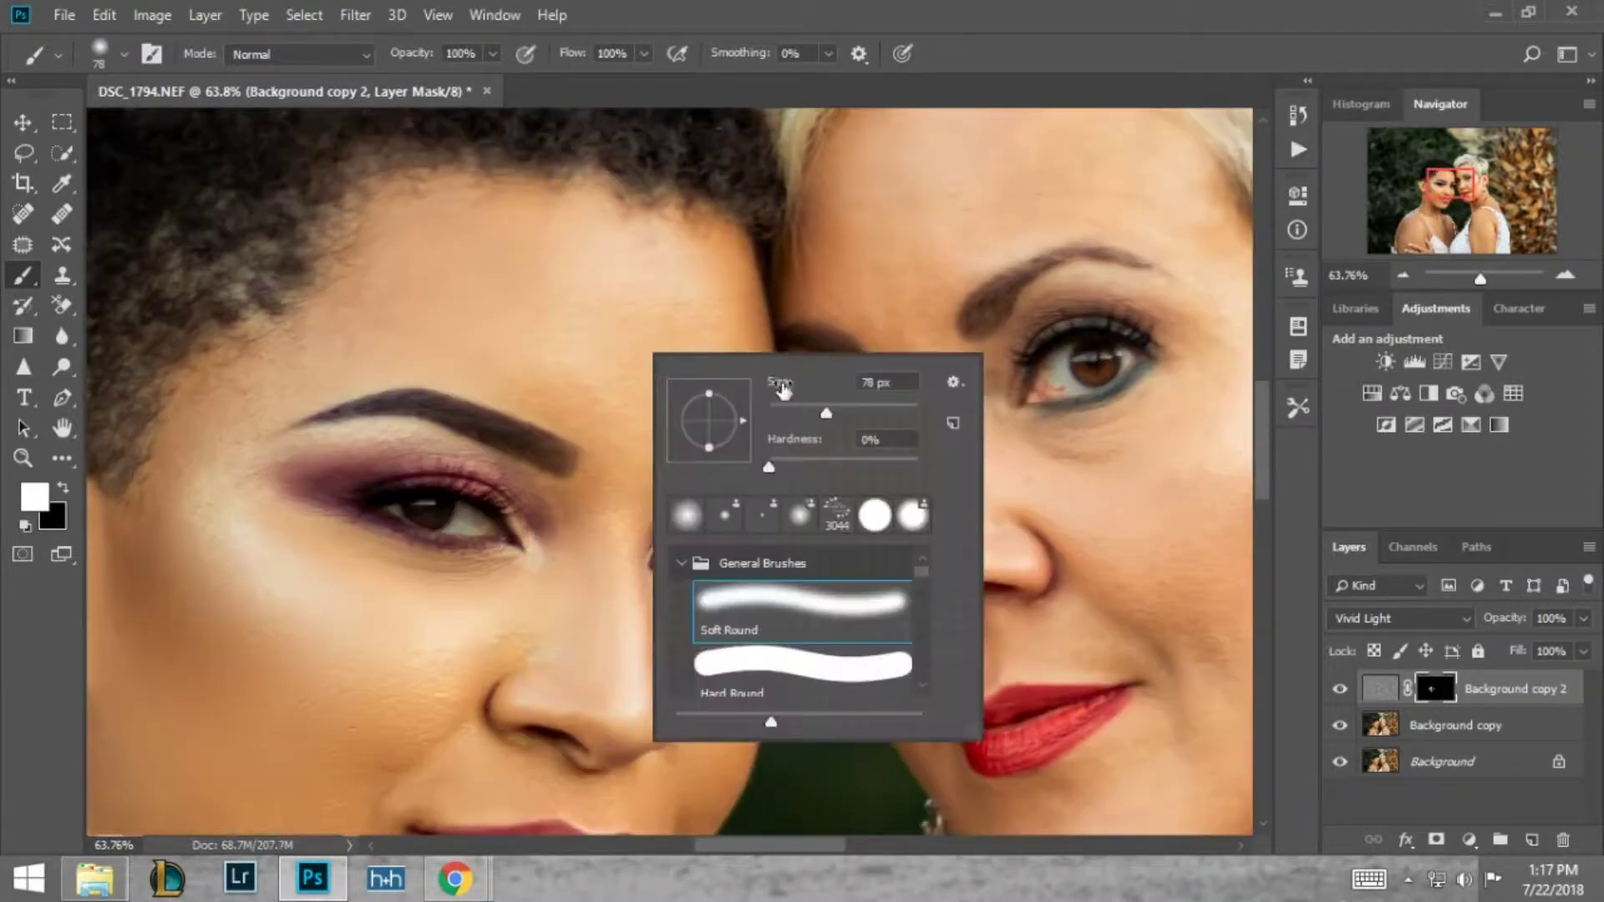
pyautogui.moveTo(783, 388); pyautogui.dragTo(837, 389)
pyautogui.press('Return')
# - Resize the brush again and set its opacity to 46%, painting with white
pyautogui.hscroll(5, 1228, 470)
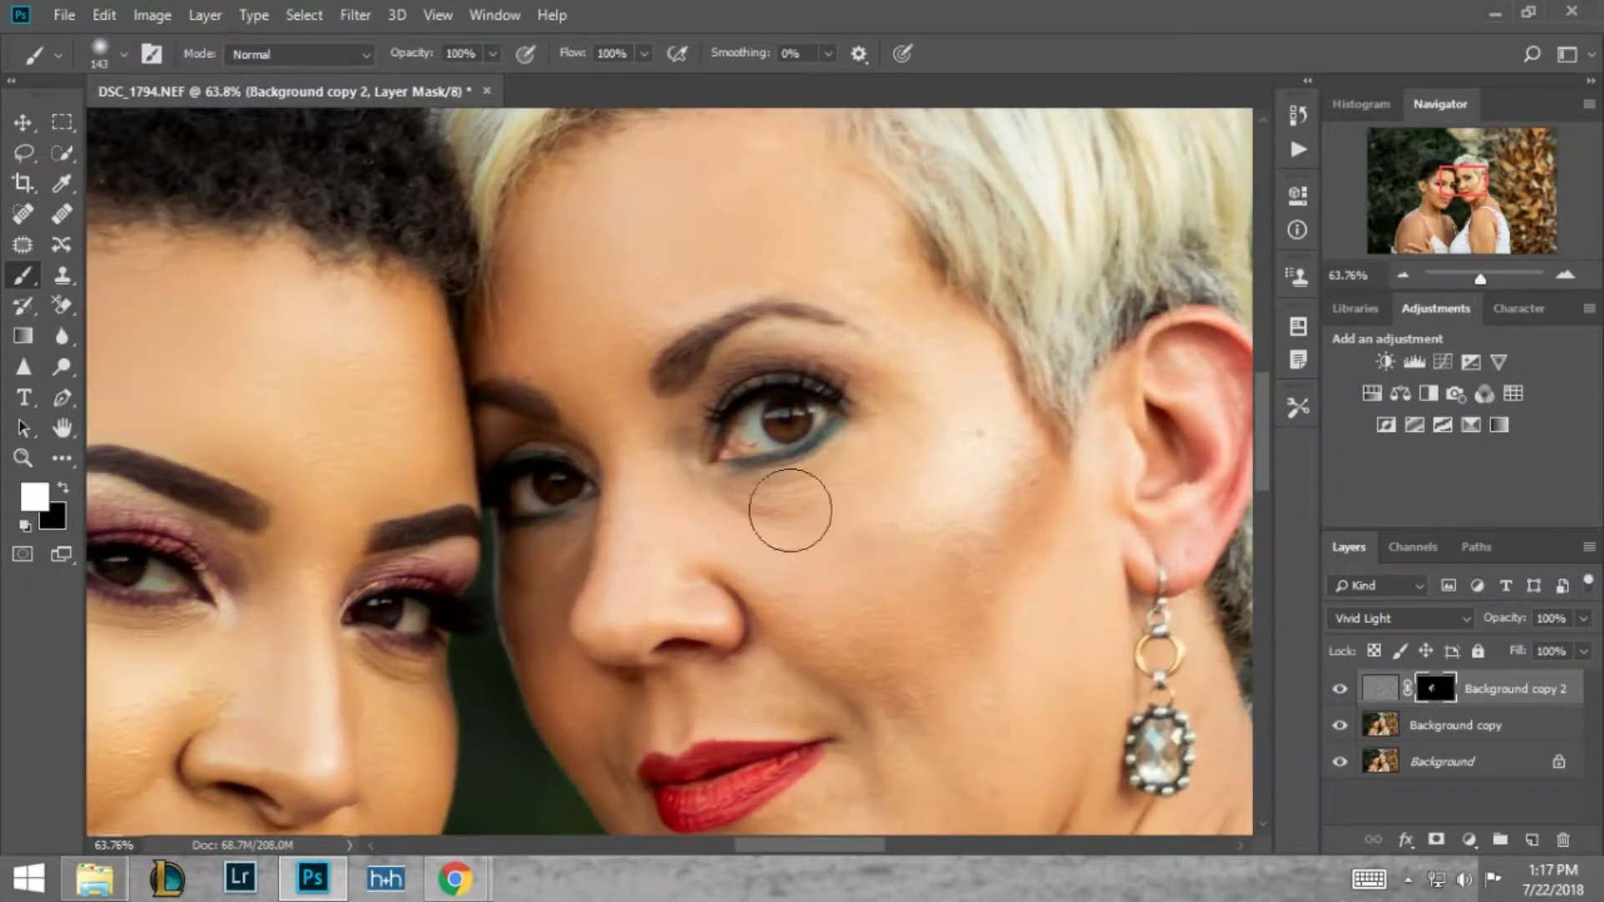
pyautogui.scroll(-1, 922, 758)
pyautogui.scroll(-3, 830, 669)
pyautogui.scroll(3, 830, 668)
pyautogui.rightClick(787, 472)
pyautogui.moveTo(953, 520); pyautogui.dragTo(937, 525)
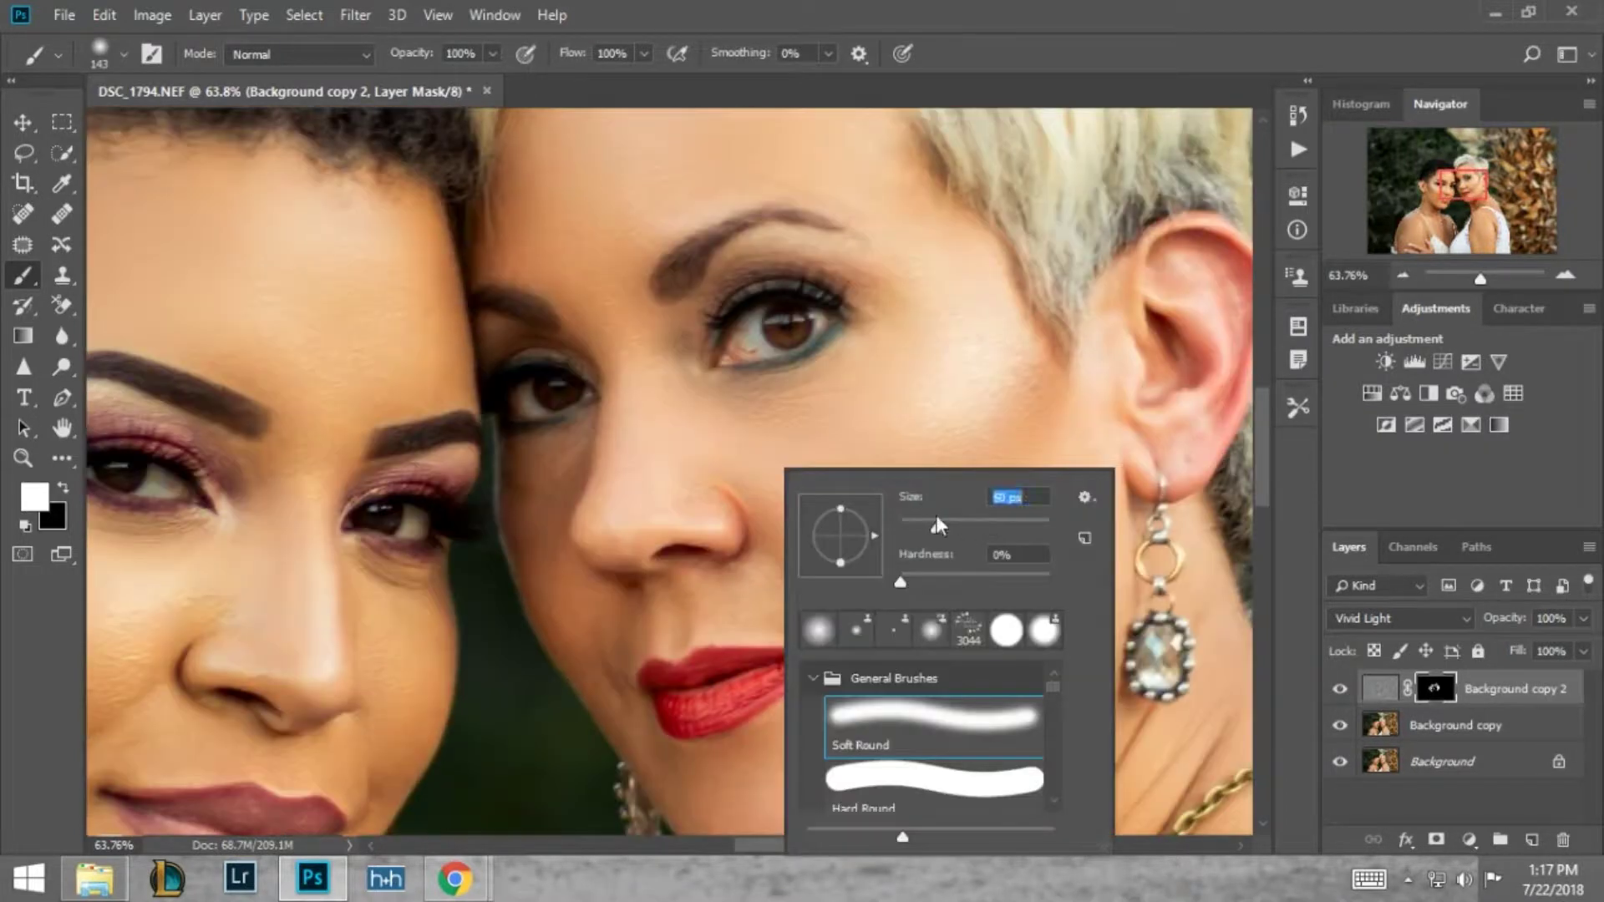
pyautogui.press('Return')
pyautogui.press('4')
pyautogui.press('6')
pyautogui.press('x')
pyautogui.press('x')
pyautogui.press('0')
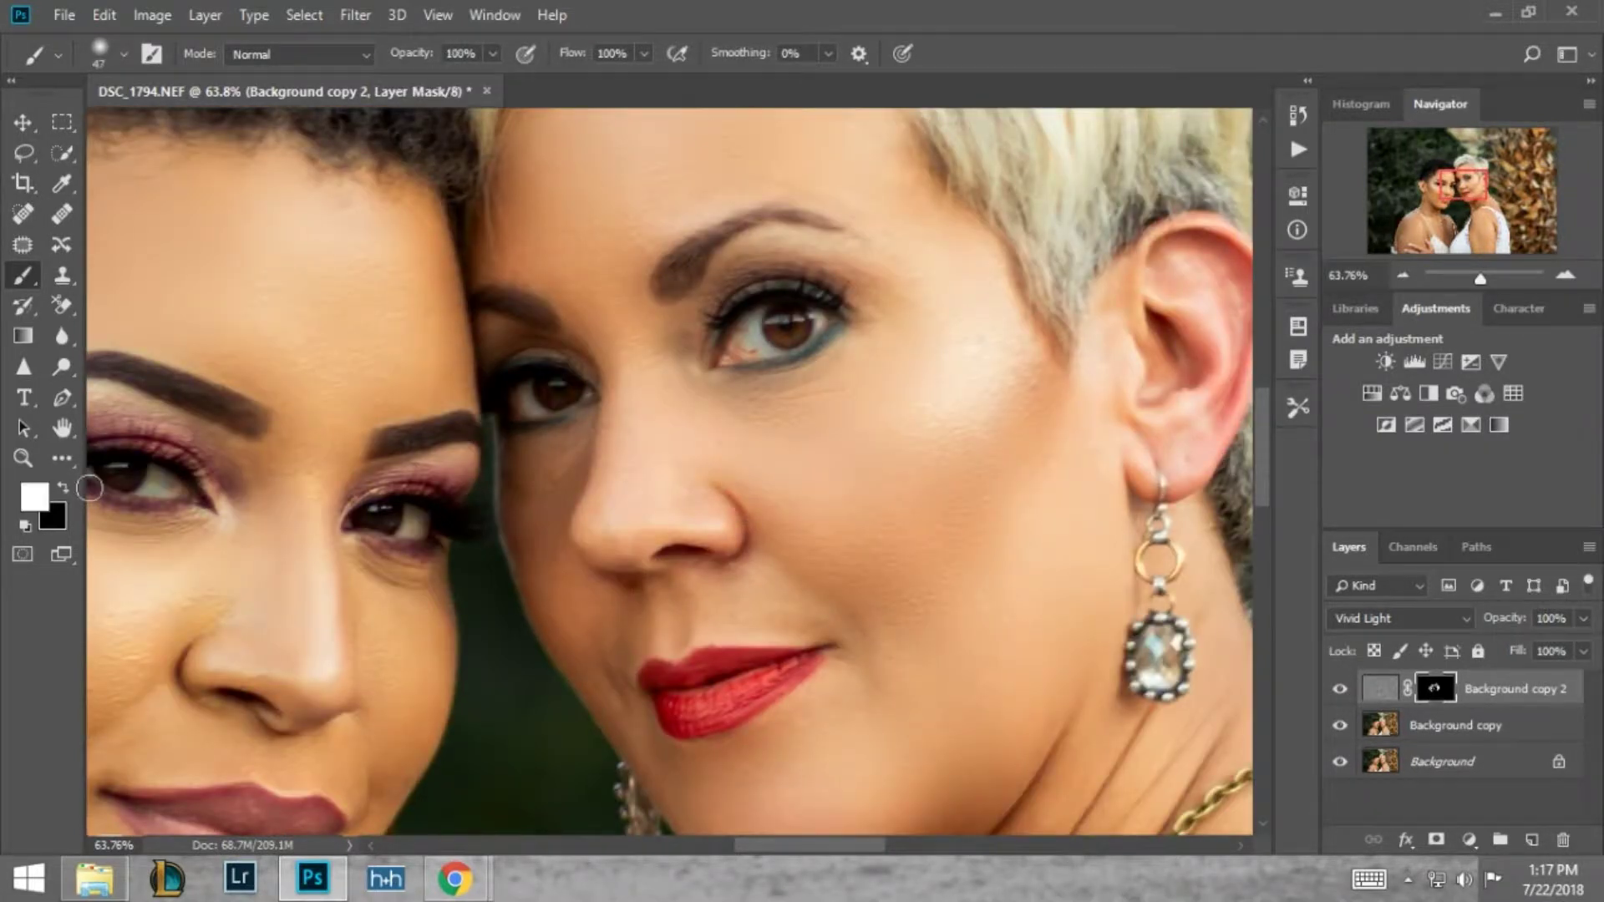
# - Set the brush to 124 px and paint the mask over both faces, necks and chests
pyautogui.scroll(-5, 835, 418)
pyautogui.hscroll(4, 835, 418)
pyautogui.rightClick(1100, 394)
pyautogui.moveTo(1077, 528); pyautogui.dragTo(1170, 528)
pyautogui.rightClick(956, 423)
pyautogui.click(1125, 520)
pyautogui.press('Return')
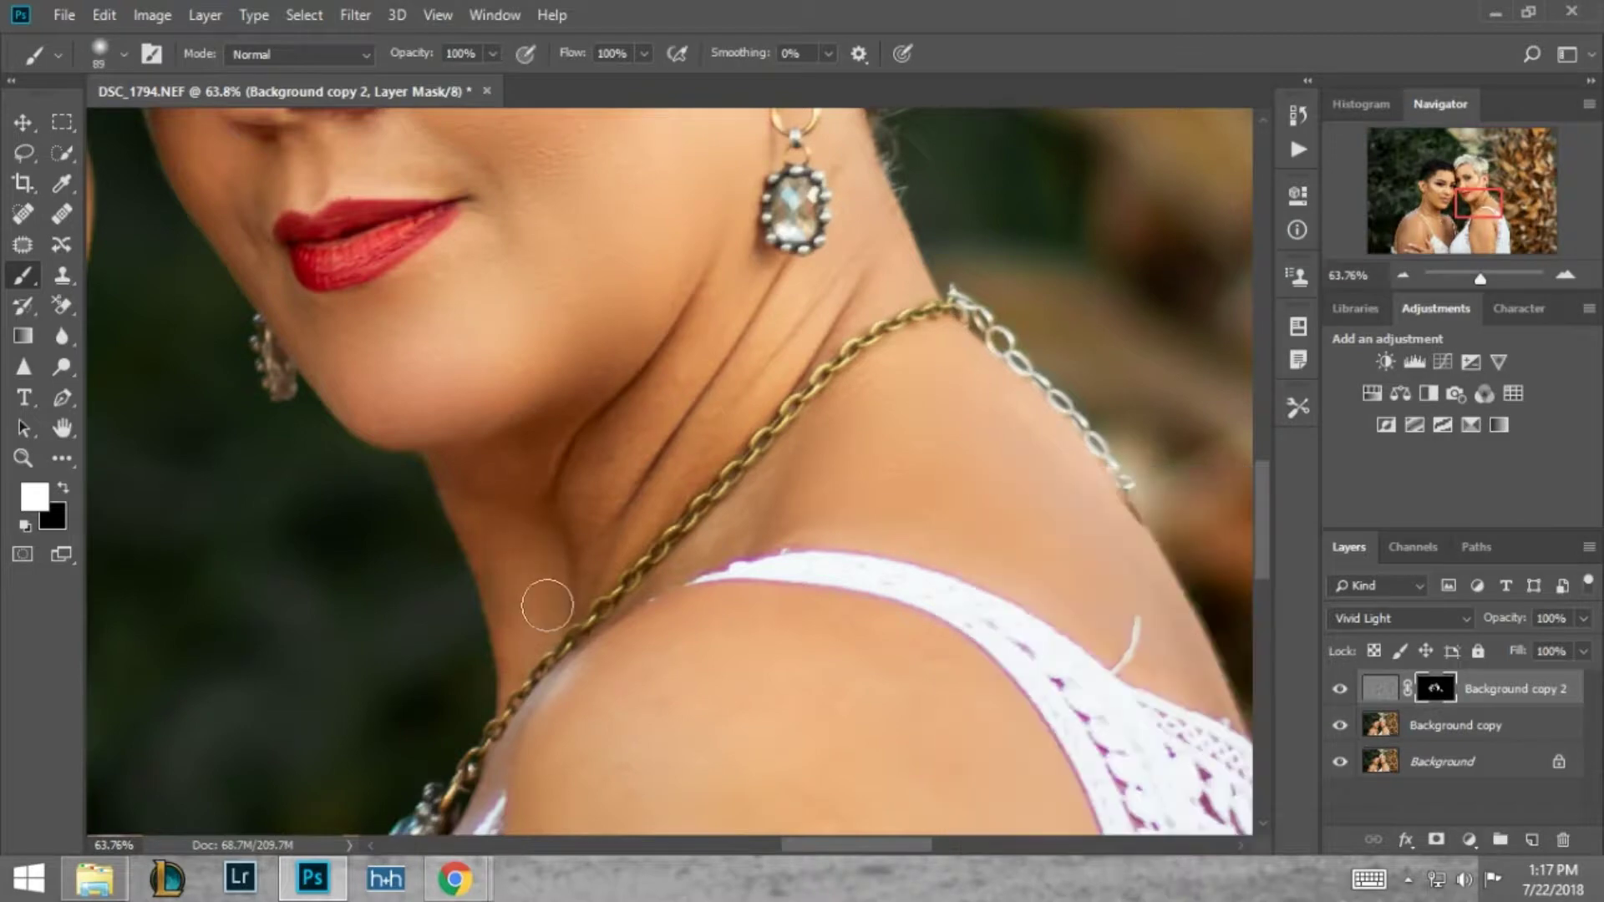
pyautogui.scroll(-3, 683, 572)
pyautogui.scroll(-3, 746, 588)
pyautogui.scroll(-3, 877, 645)
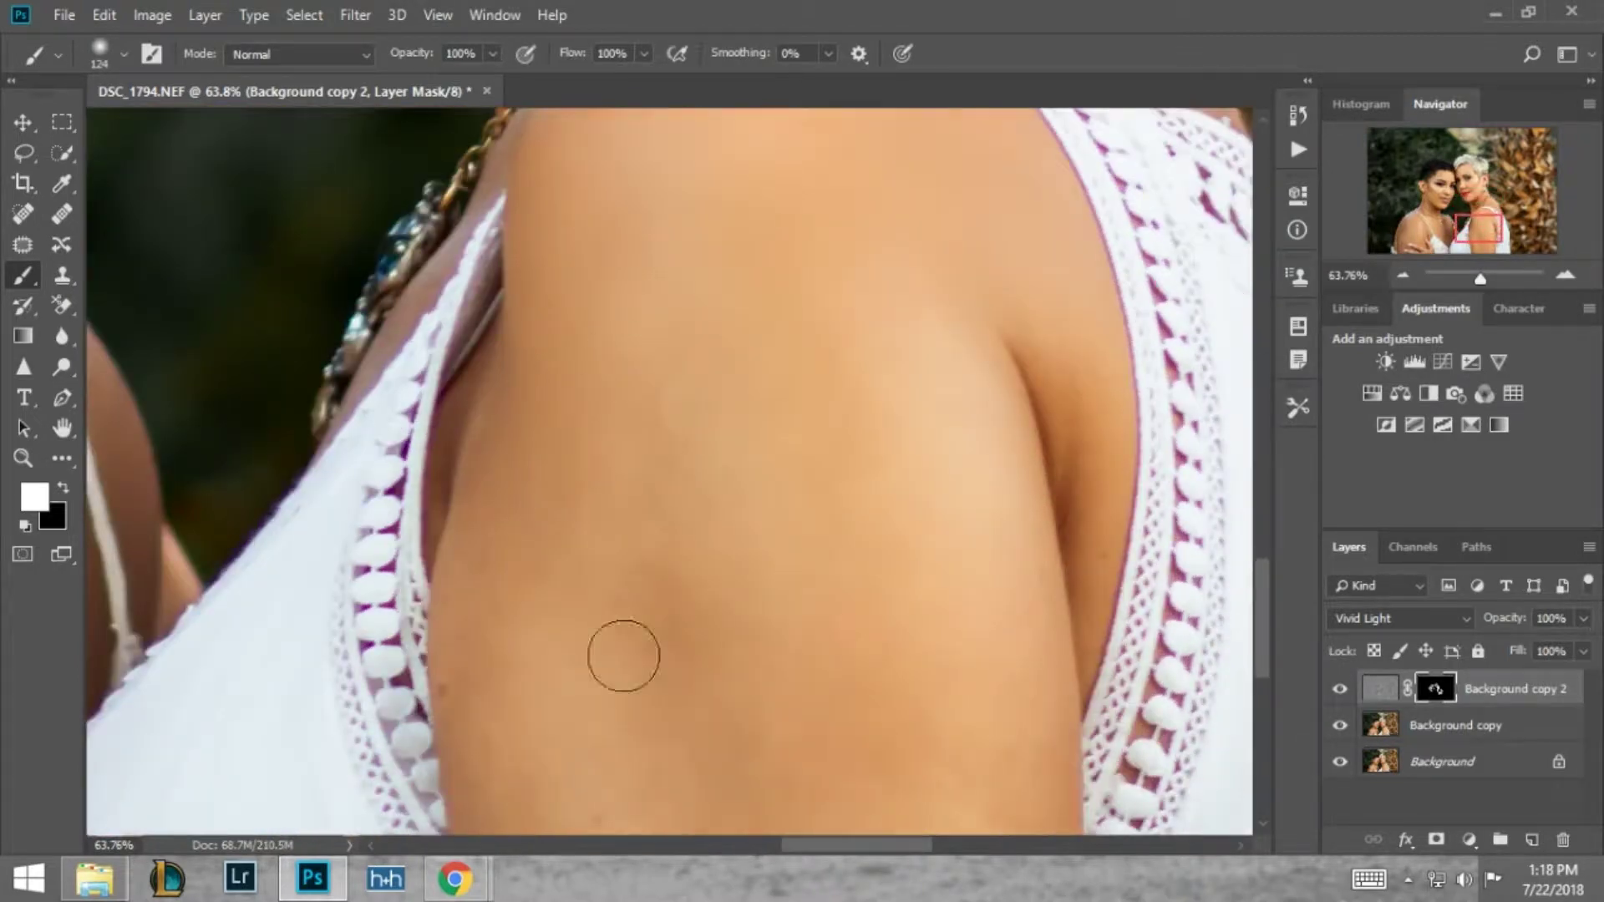
pyautogui.scroll(-2, 974, 433)
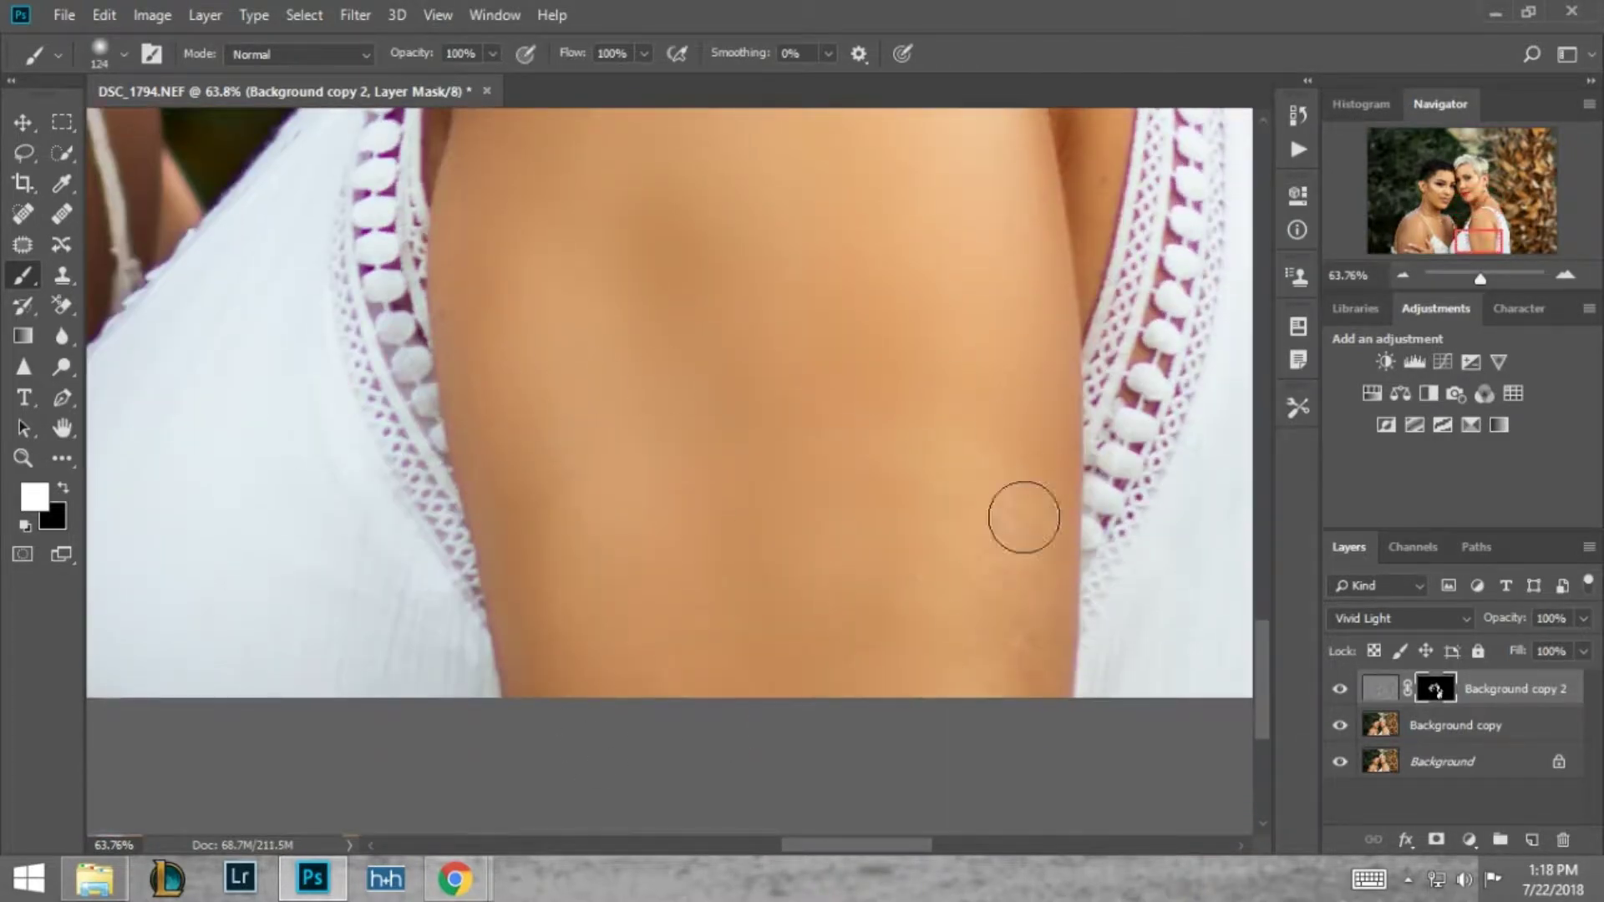
pyautogui.hscroll(-5, 1014, 436)
pyautogui.hscroll(-5, 459, 490)
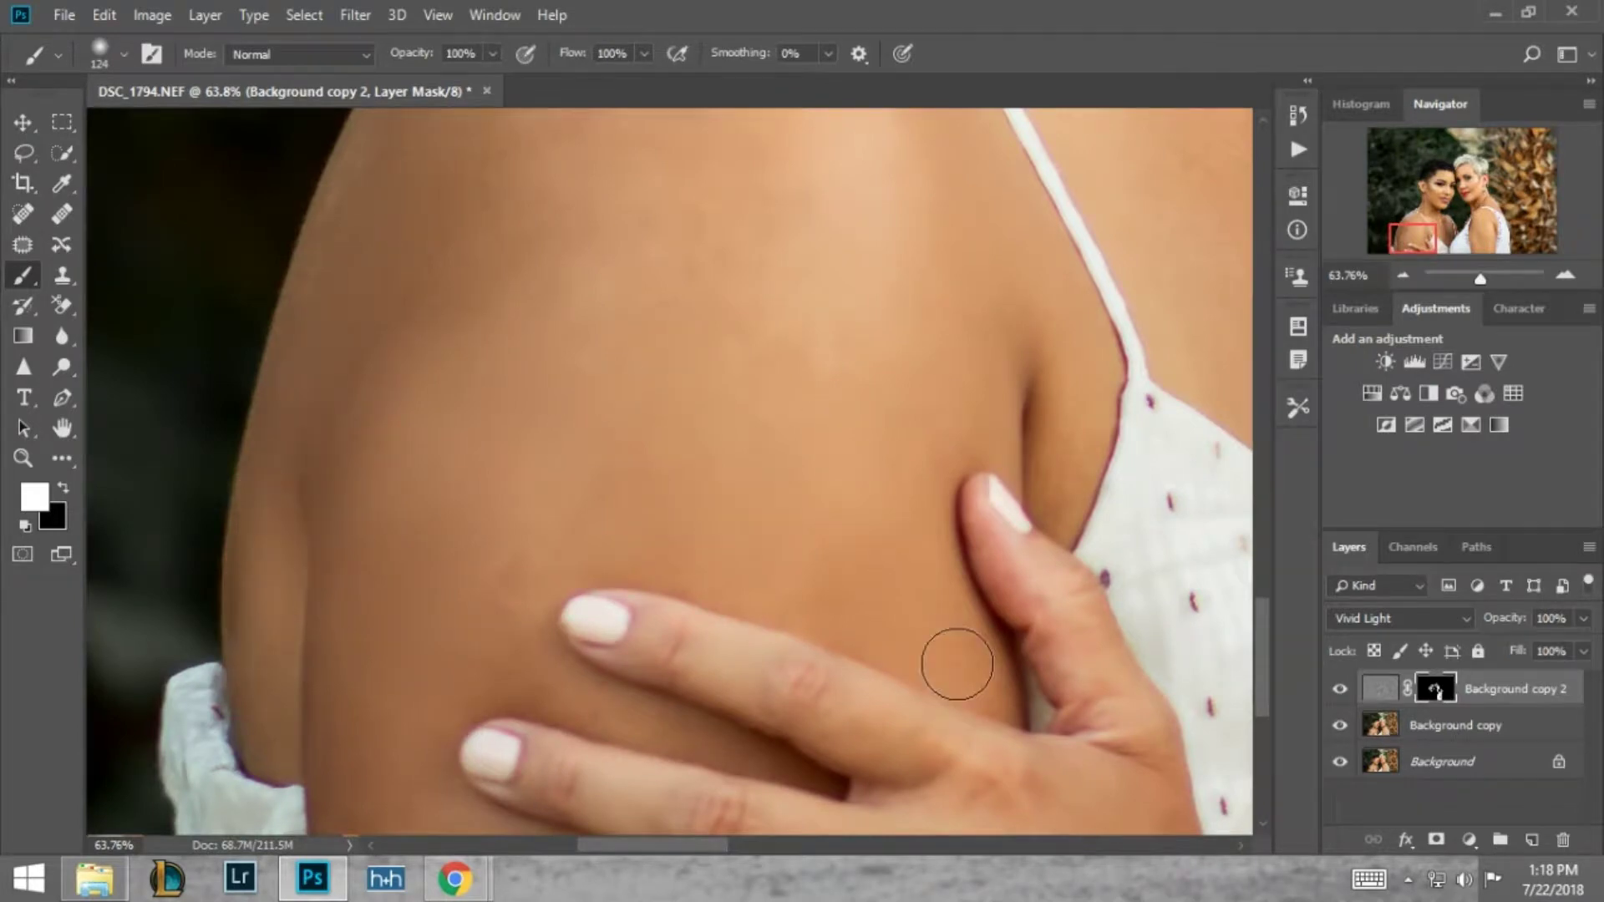
pyautogui.scroll(-2, 343, 619)
pyautogui.scroll(4, 1000, 461)
pyautogui.scroll(1, 418, 359)
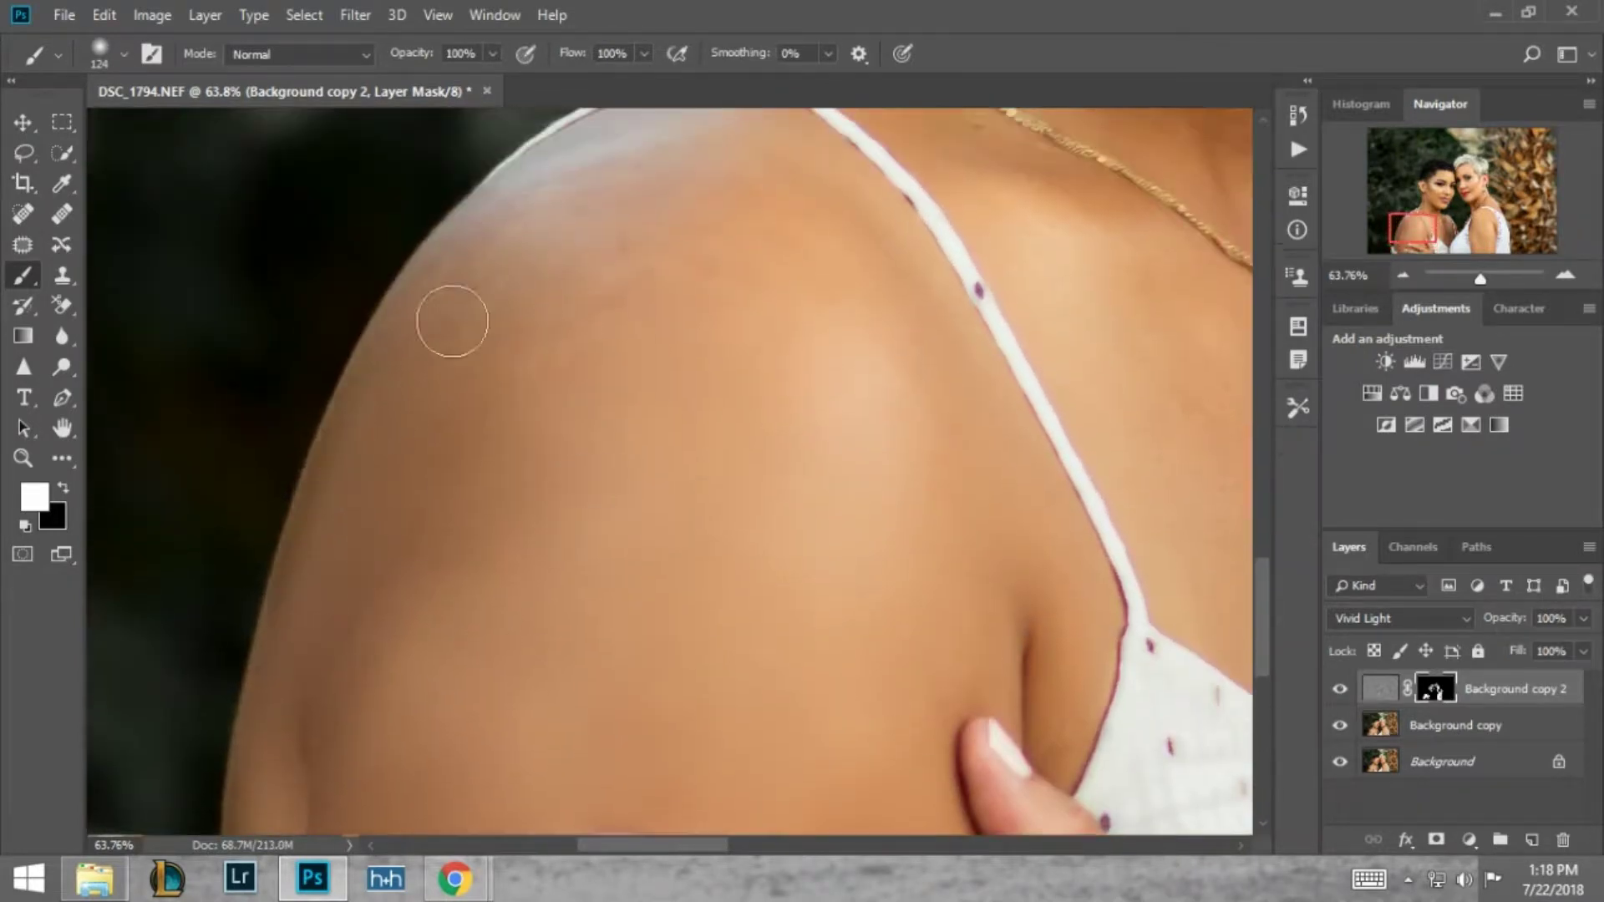
pyautogui.scroll(1, 727, 338)
pyautogui.hscroll(5, 914, 340)
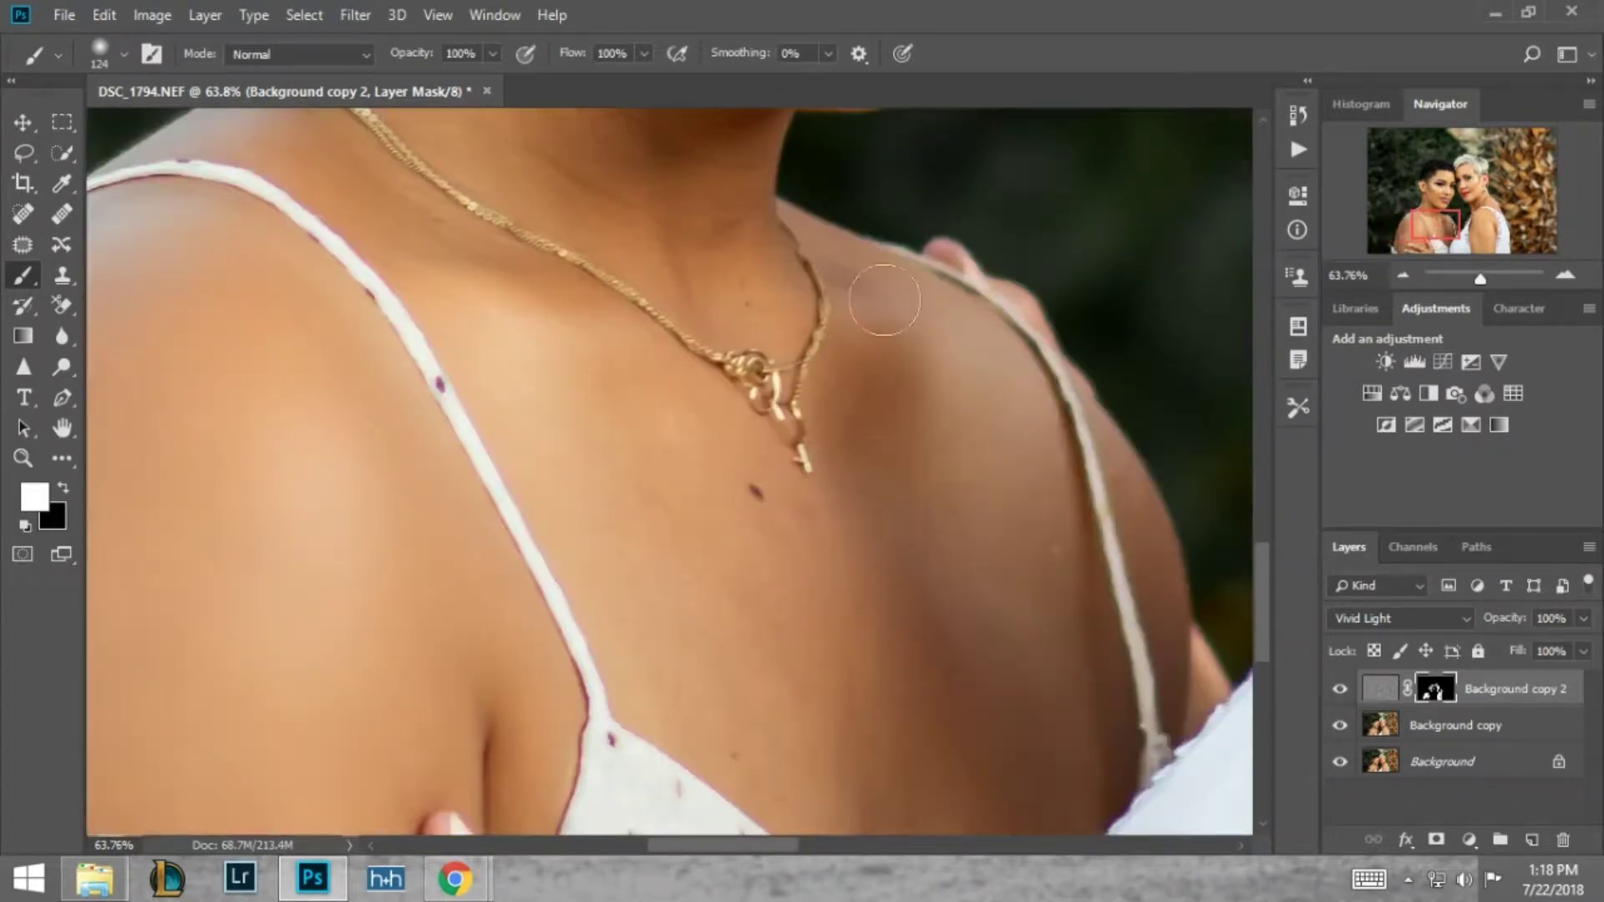
pyautogui.scroll(-2, 994, 718)
# - Lower the brush opacity to 34% and keep painting white over the skin
pyautogui.moveTo(460, 81); pyautogui.dragTo(420, 81)
pyautogui.press('x')
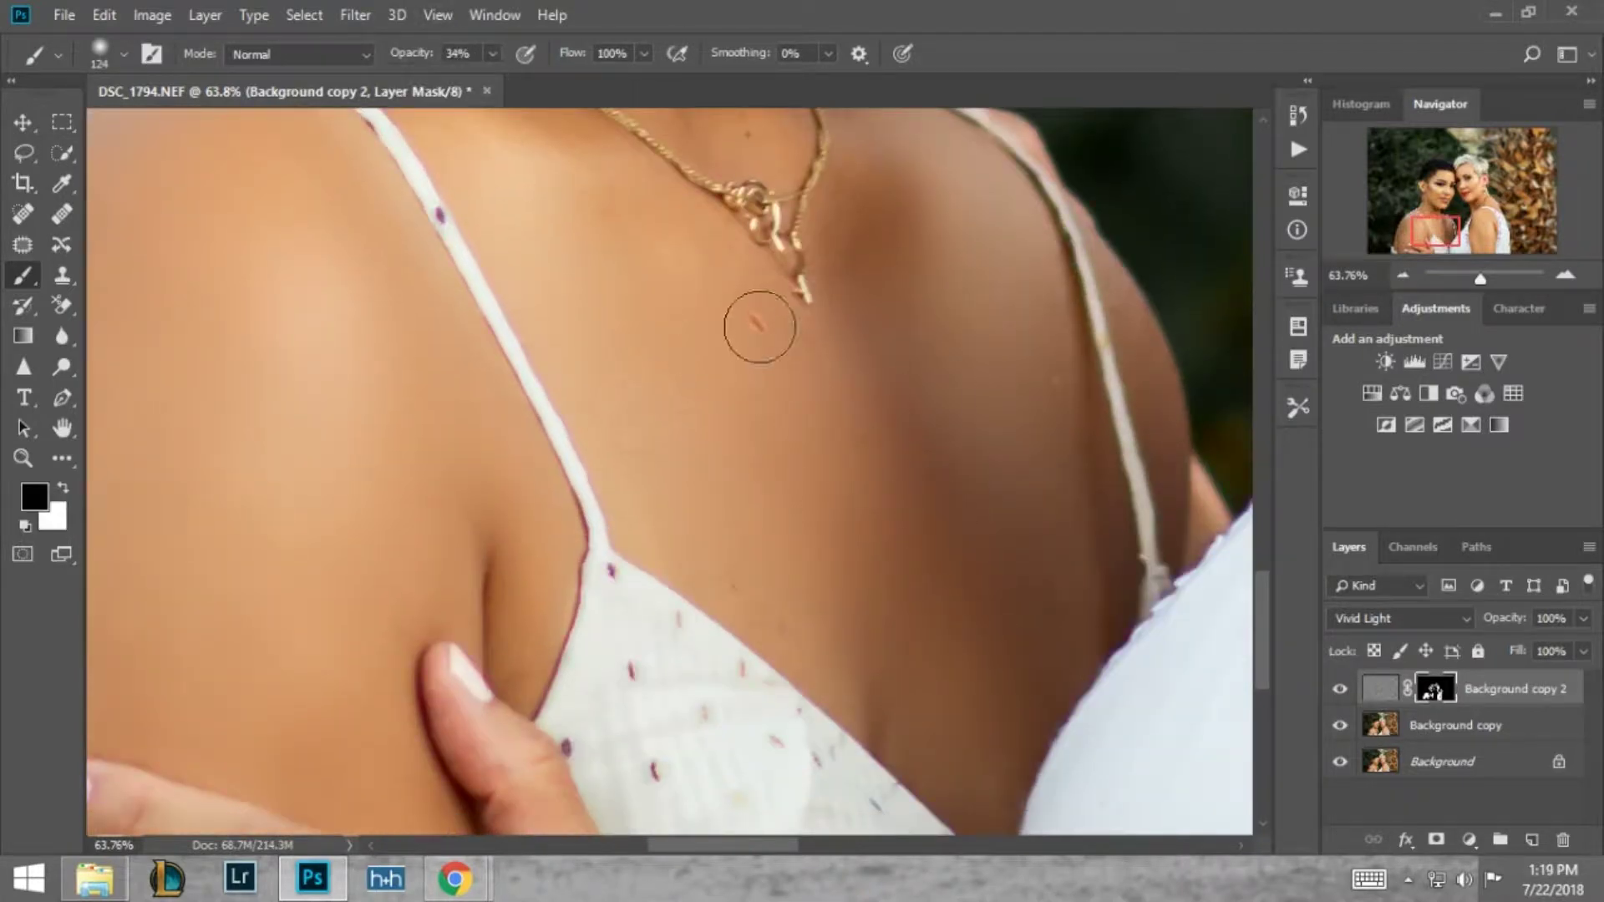
pyautogui.press('x')
pyautogui.scroll(2, 616, 510)
pyautogui.hscroll(-1, 616, 509)
pyautogui.scroll(3, 680, 476)
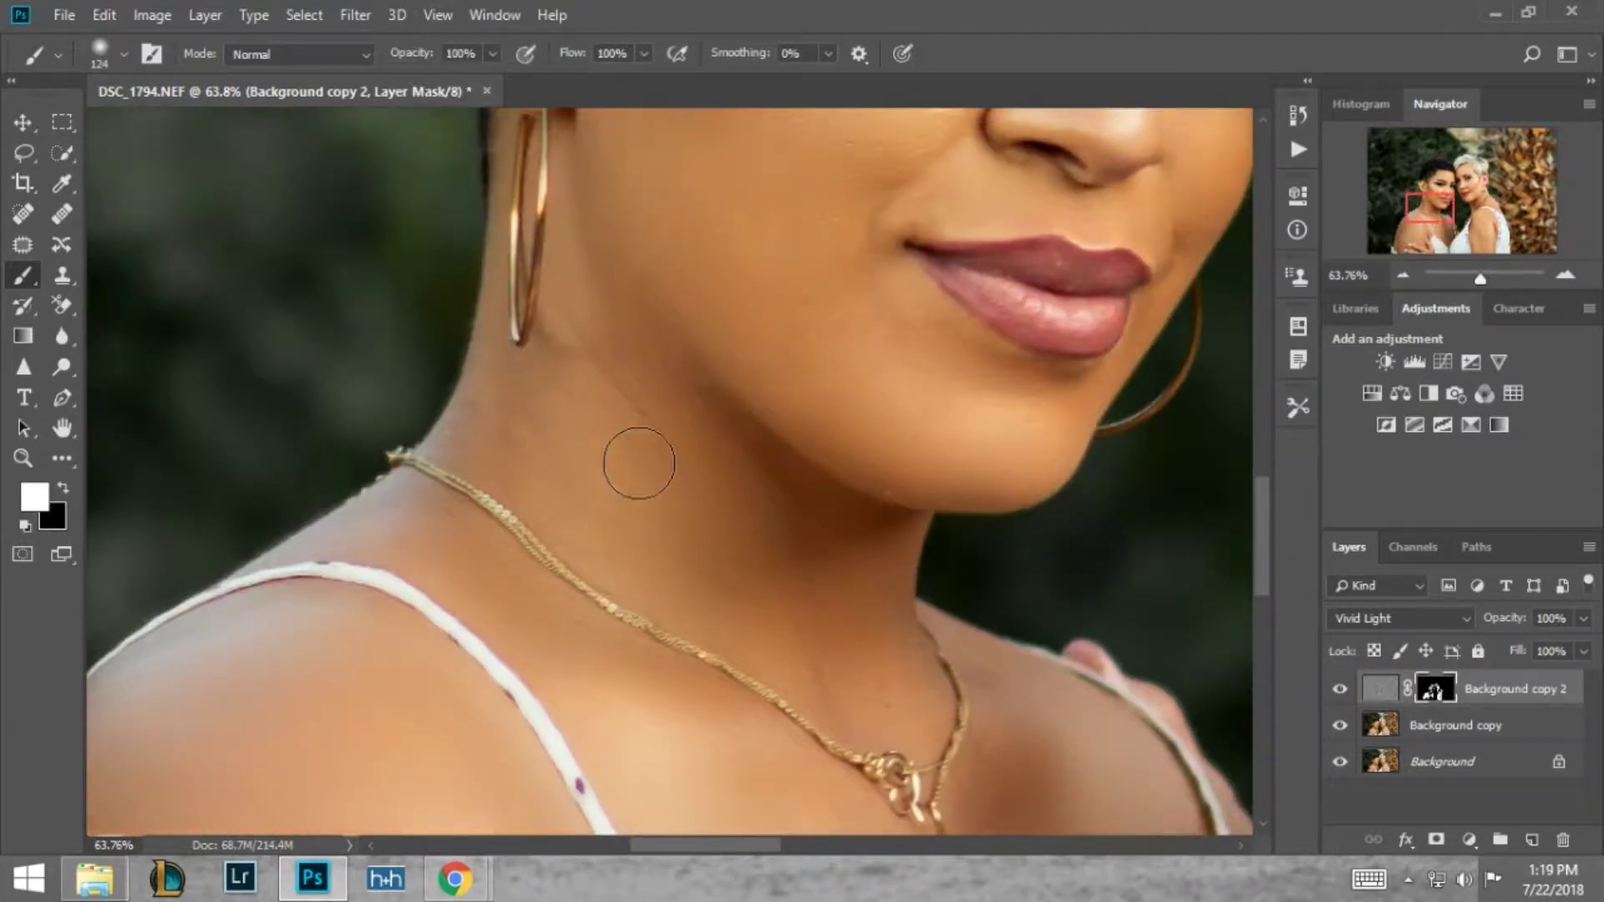
pyautogui.scroll(3, 858, 644)
pyautogui.scroll(3, 858, 644)
# - Zoom out and toggle the skin-smoothing layer's visibility to compare before and after
pyautogui.moveTo(1479, 278); pyautogui.dragTo(1468, 277)
pyautogui.scroll(3, 590, 535)
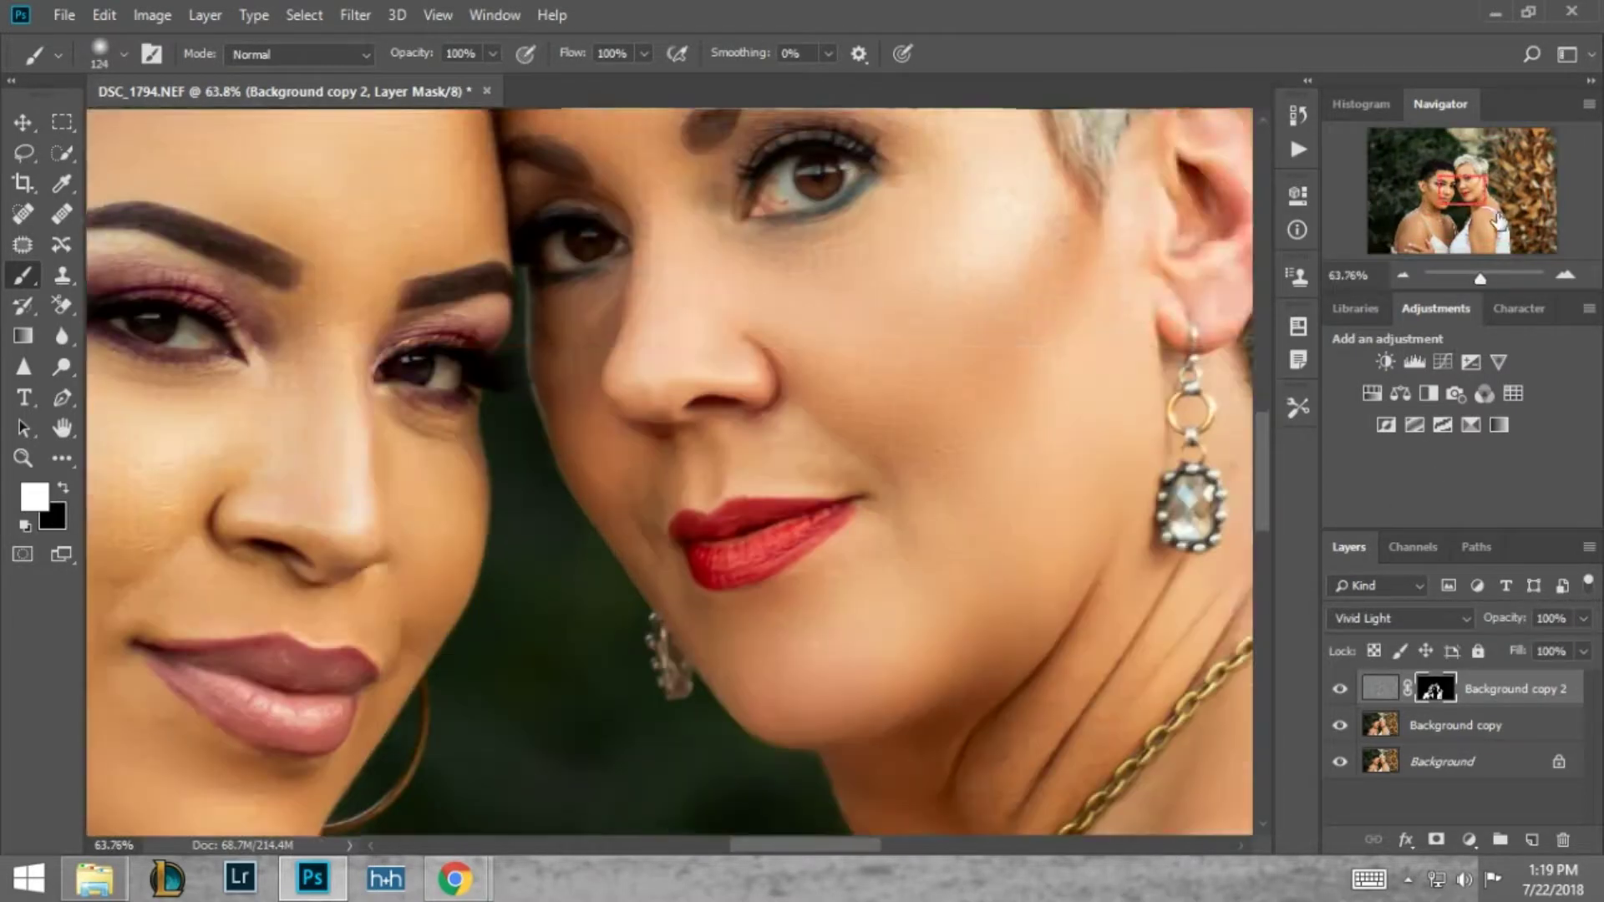
pyautogui.scroll(2, 591, 535)
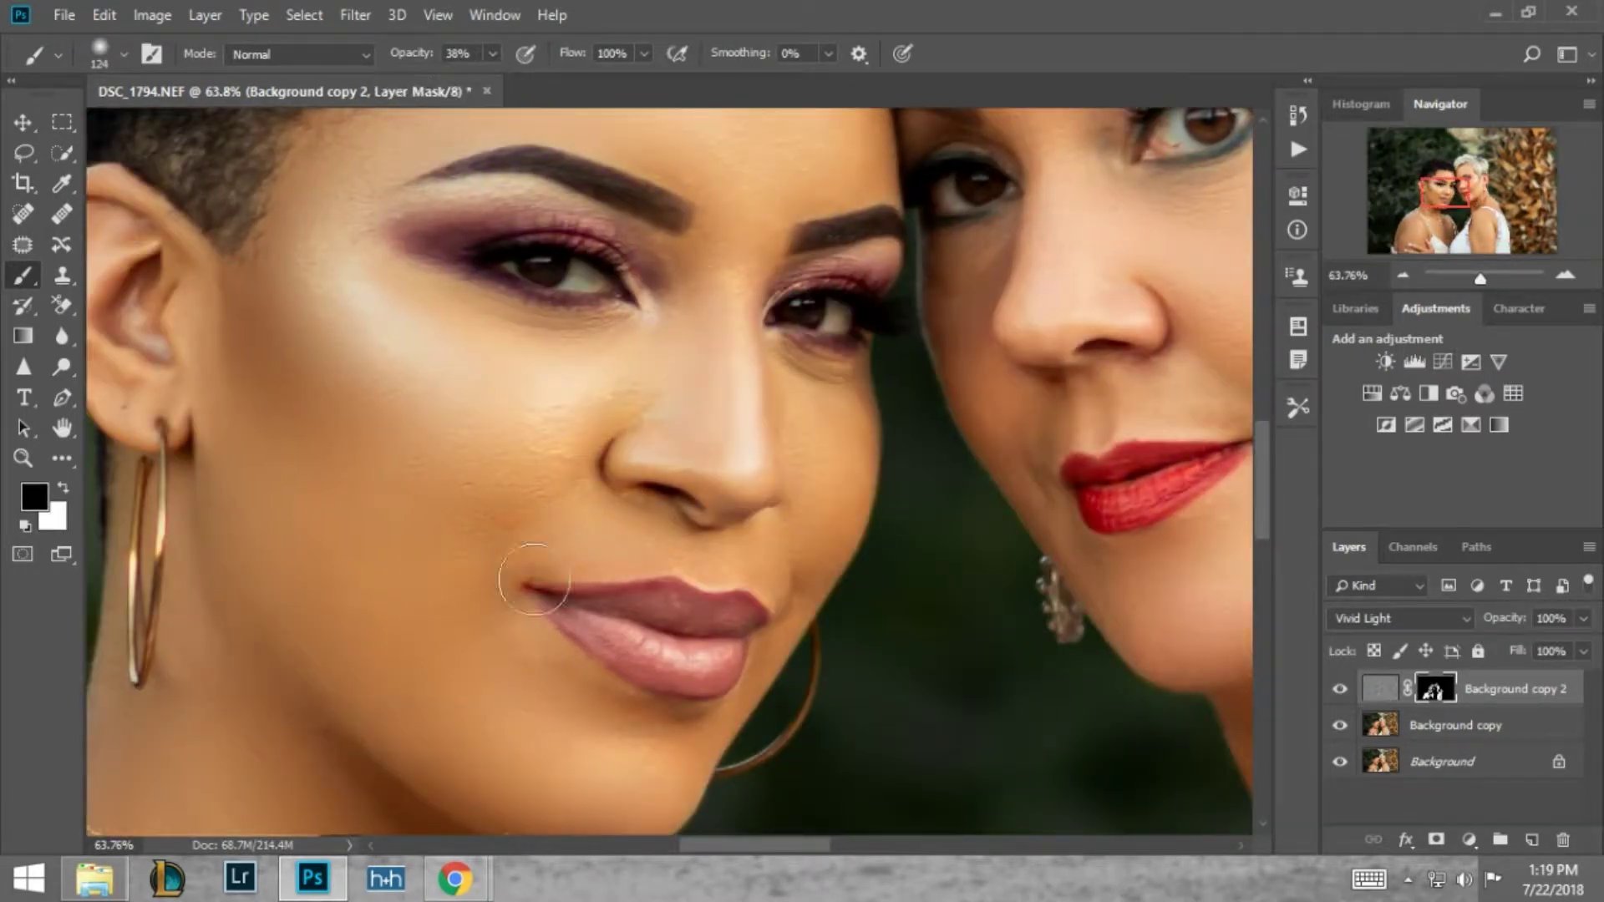
pyautogui.scroll(-2, 534, 579)
pyautogui.moveTo(1480, 278); pyautogui.dragTo(1468, 278)
pyautogui.click(1339, 689)
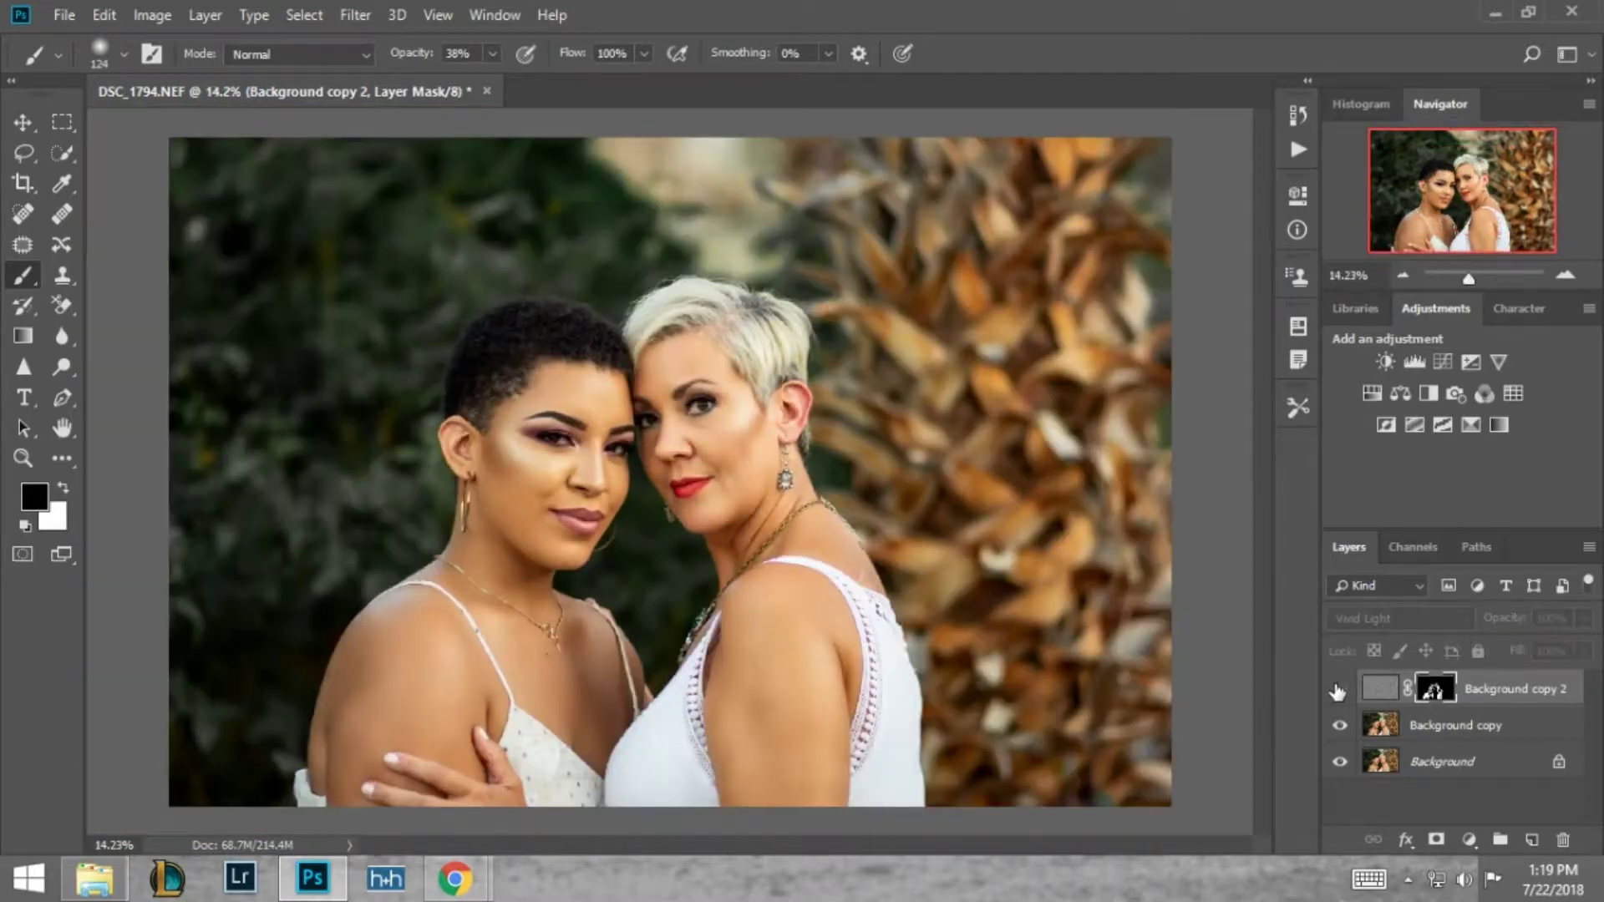
pyautogui.click(1297, 148)
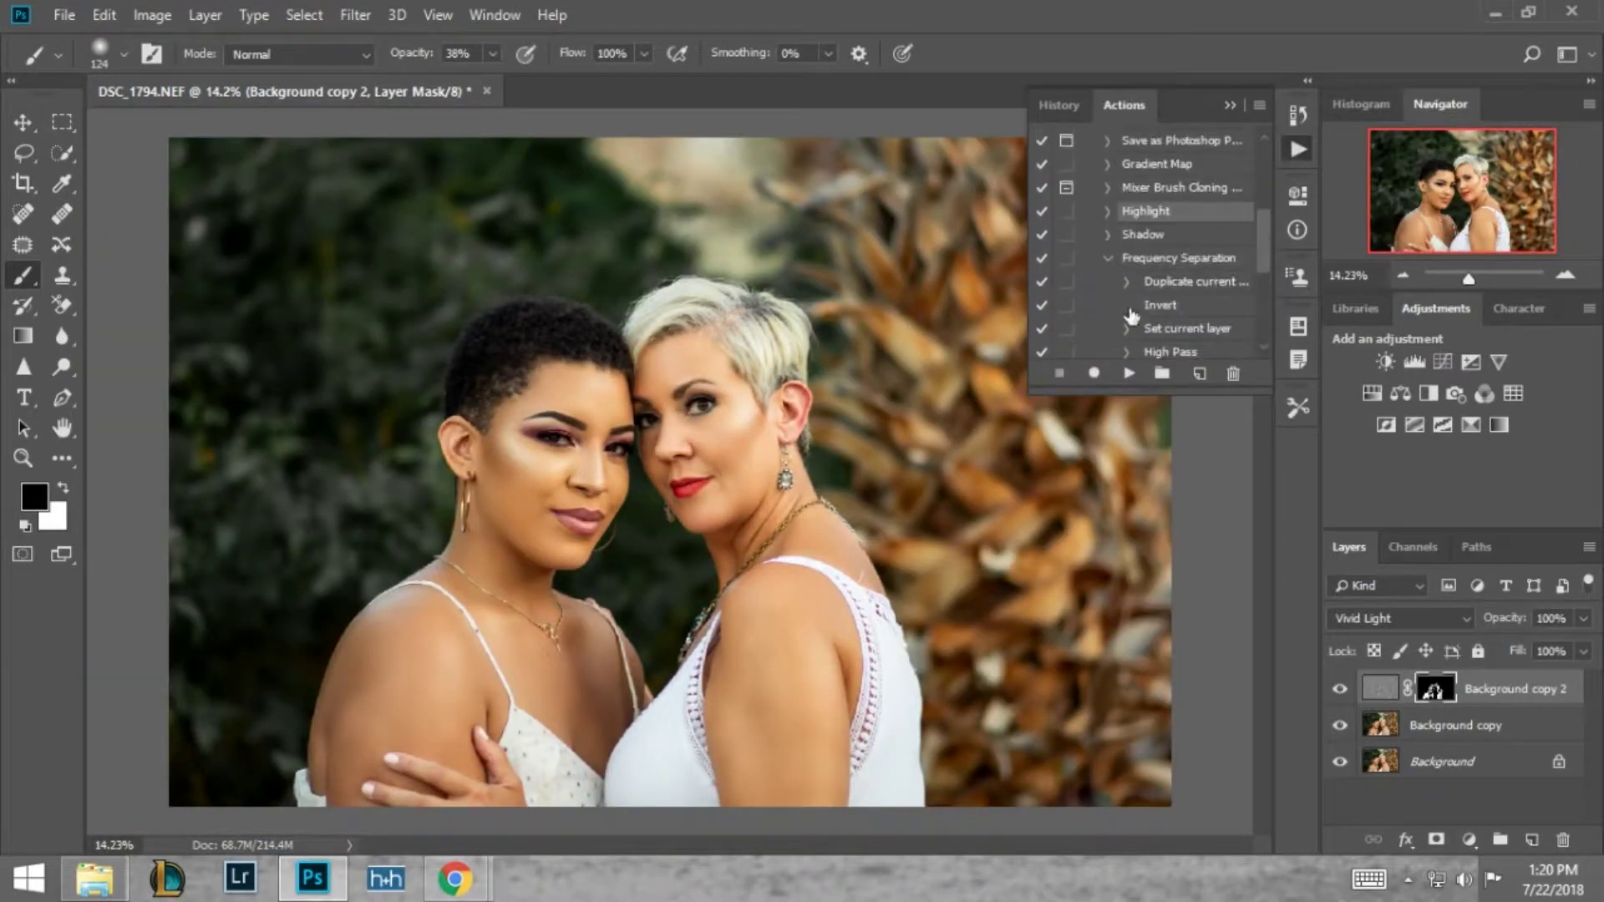
# - Size the soft brush to about 40 px for painting highlights on the Curves 1 mask
pyautogui.scroll(5, 669, 401)
pyautogui.rightClick(886, 383)
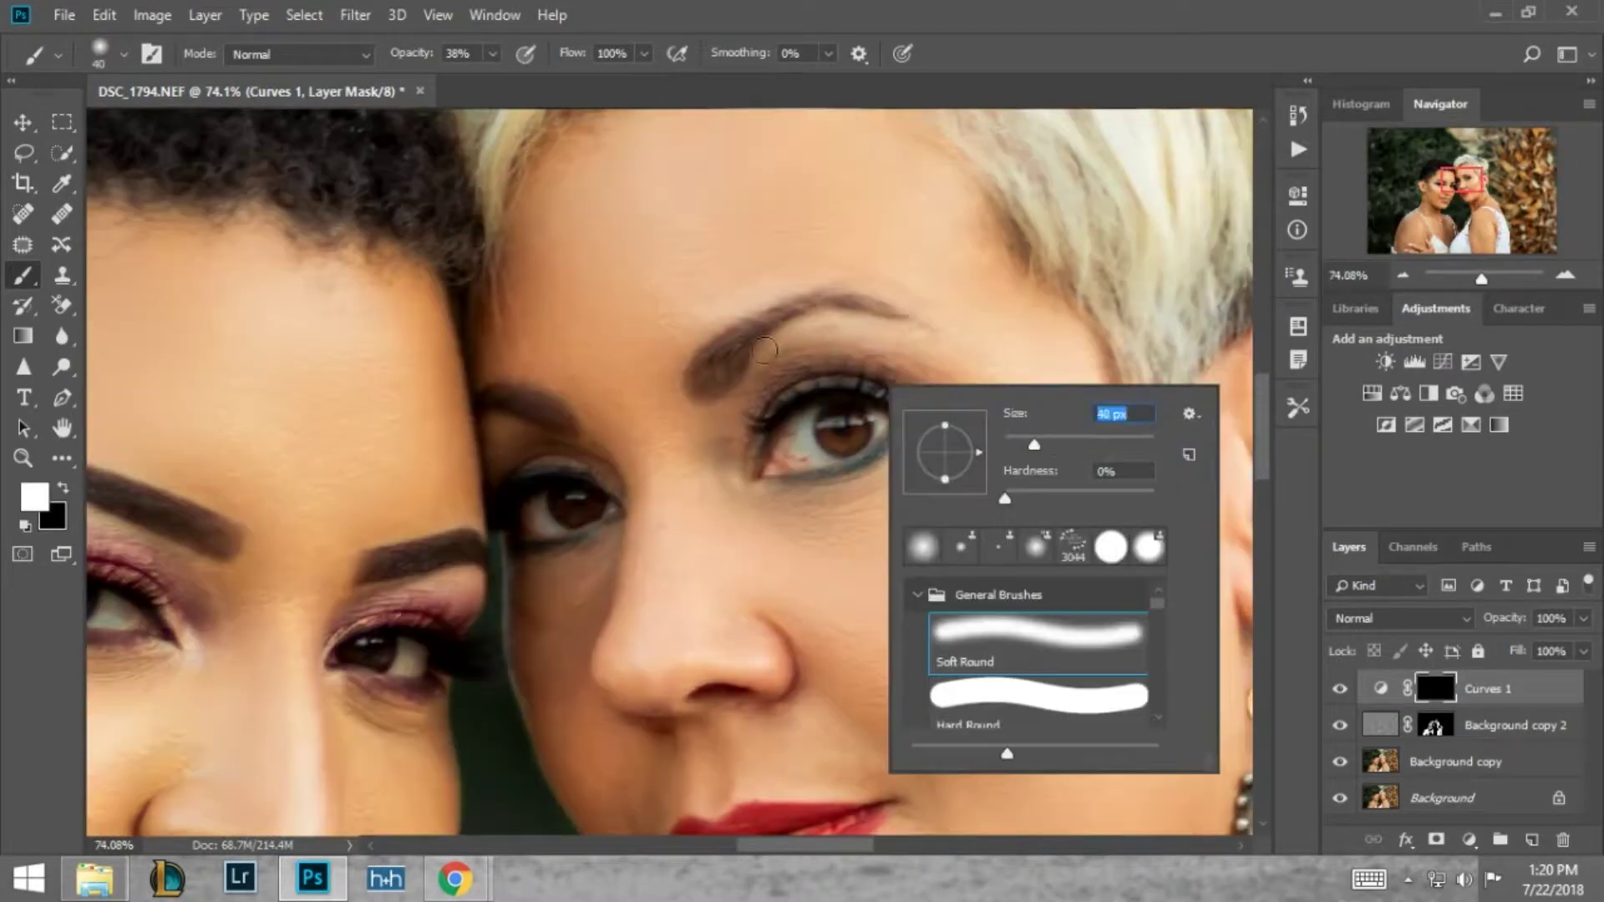
pyautogui.write('40')
pyautogui.press('Return')
pyautogui.scroll(3, 695, 584)
pyautogui.press(']')
pyautogui.press(']')
pyautogui.press(']')
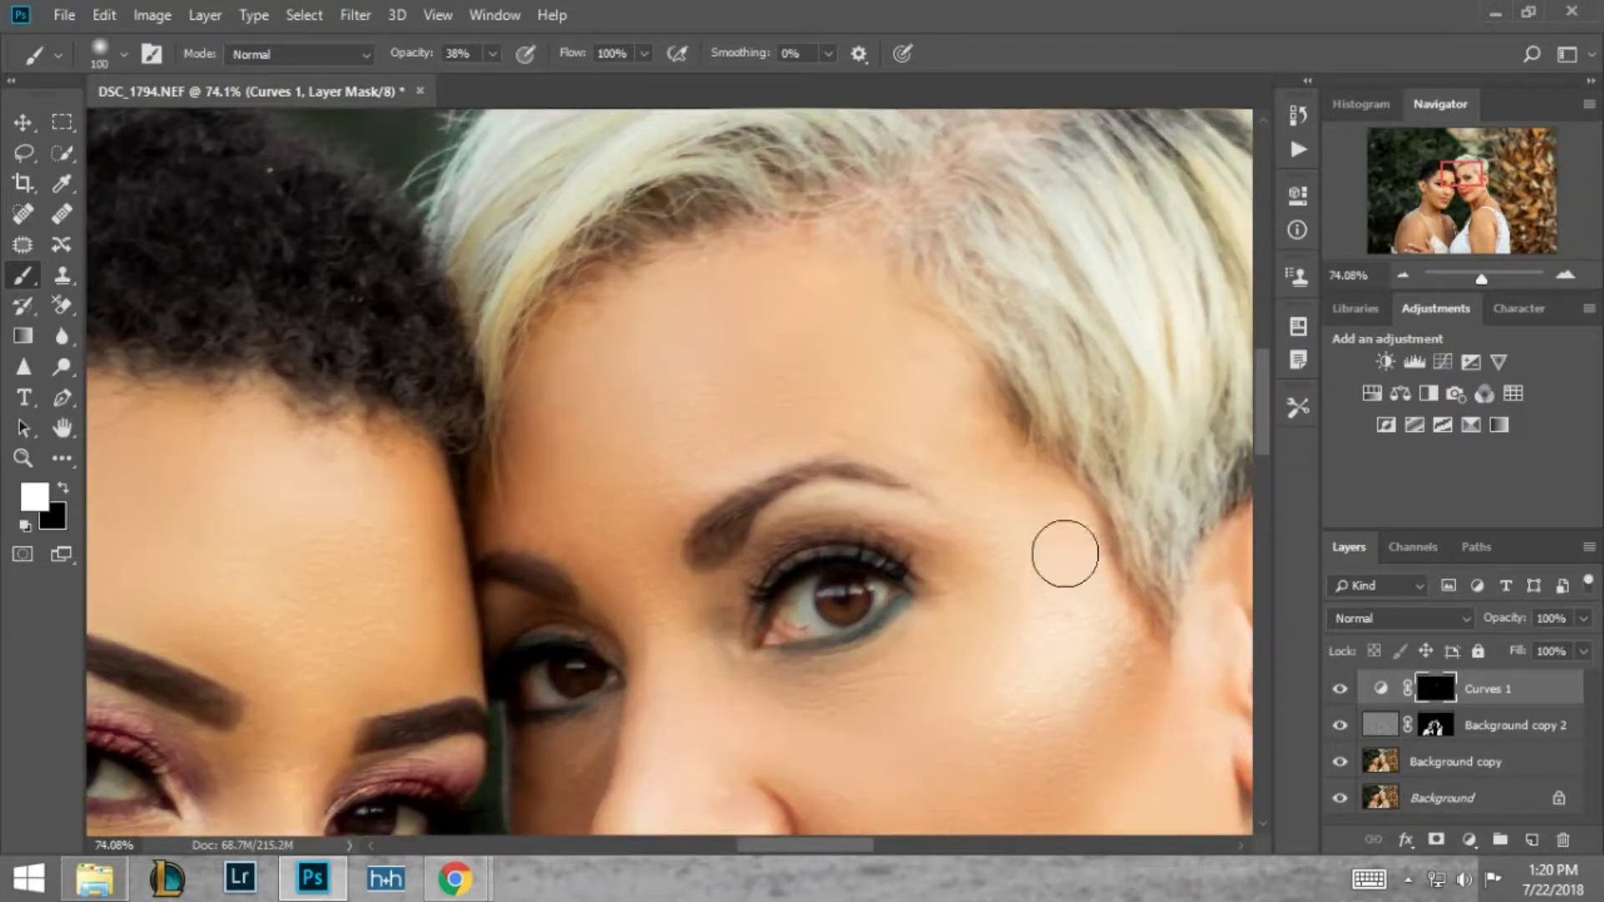
pyautogui.scroll(-5, 1063, 548)
pyautogui.rightClick(1020, 458)
pyautogui.moveTo(1081, 531); pyautogui.dragTo(1044, 529)
pyautogui.press('Return')
# - Fine-tune the brush to about 42 px at full opacity with the whole photo in view
pyautogui.rightClick(689, 531)
pyautogui.moveTo(877, 530); pyautogui.dragTo(898, 530)
pyautogui.press('Return')
pyautogui.hotkey('ctrl', '0')
pyautogui.press(']')
pyautogui.press(']')
pyautogui.press(']')
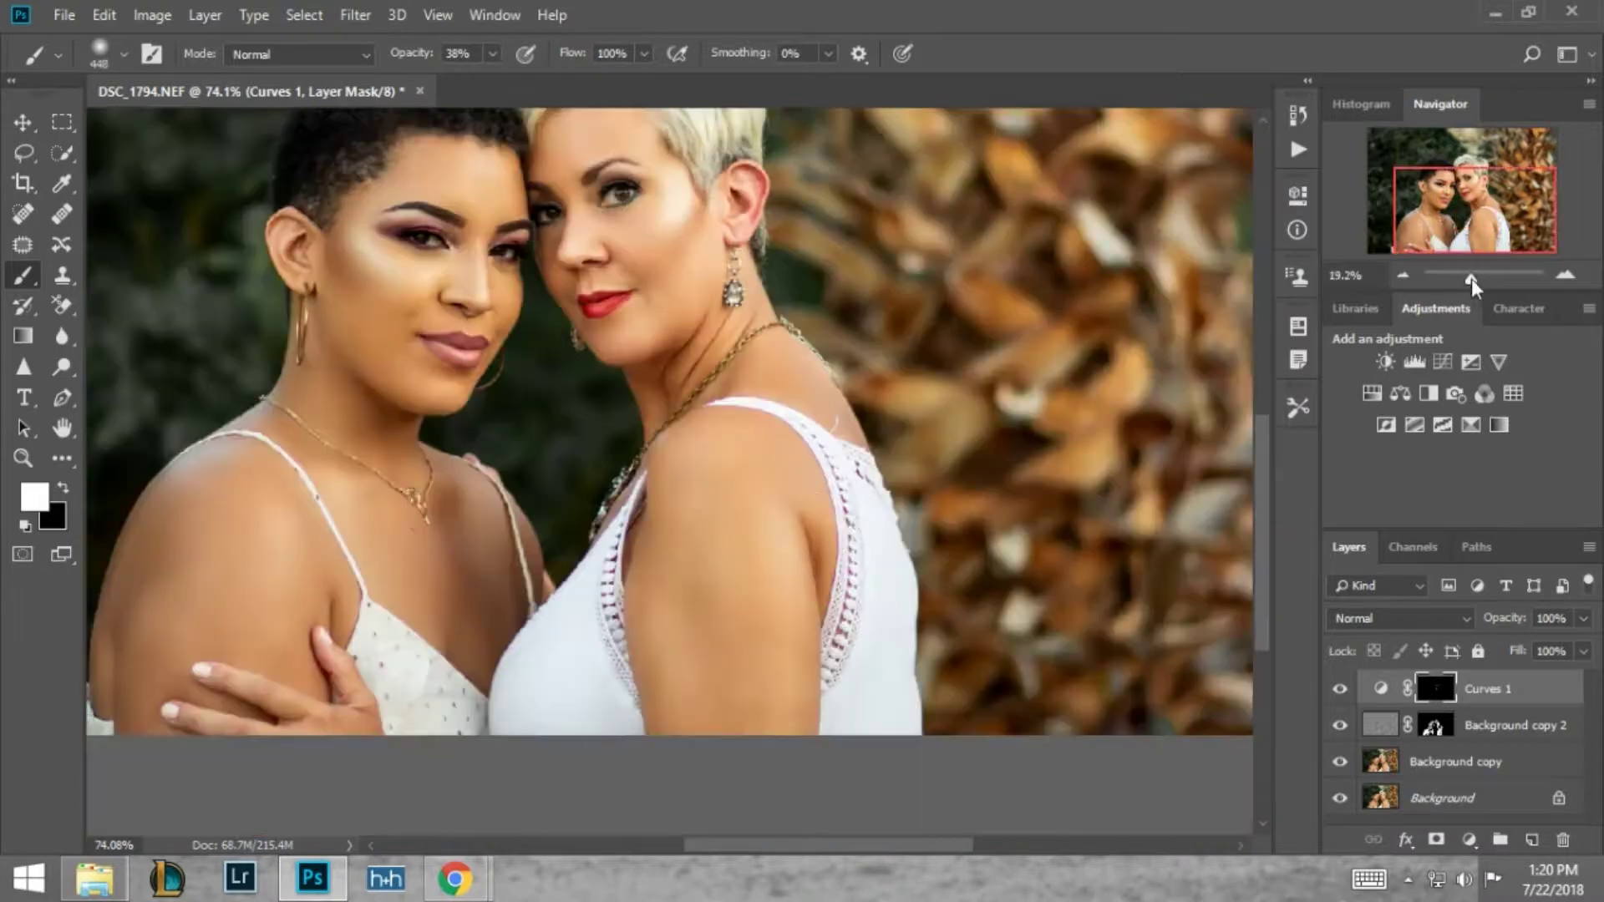
pyautogui.press('0')
pyautogui.rightClick(715, 529)
pyautogui.press('Return')
# - Zoom in on the blonde woman's face and paint detailed highlights with a smaller brush
pyautogui.click(1460, 192)
pyautogui.press('[')
pyautogui.press('[')
pyautogui.press('[')
pyautogui.rightClick(632, 298)
pyautogui.press('Return')
pyautogui.rightClick(577, 466)
pyautogui.press('Return')
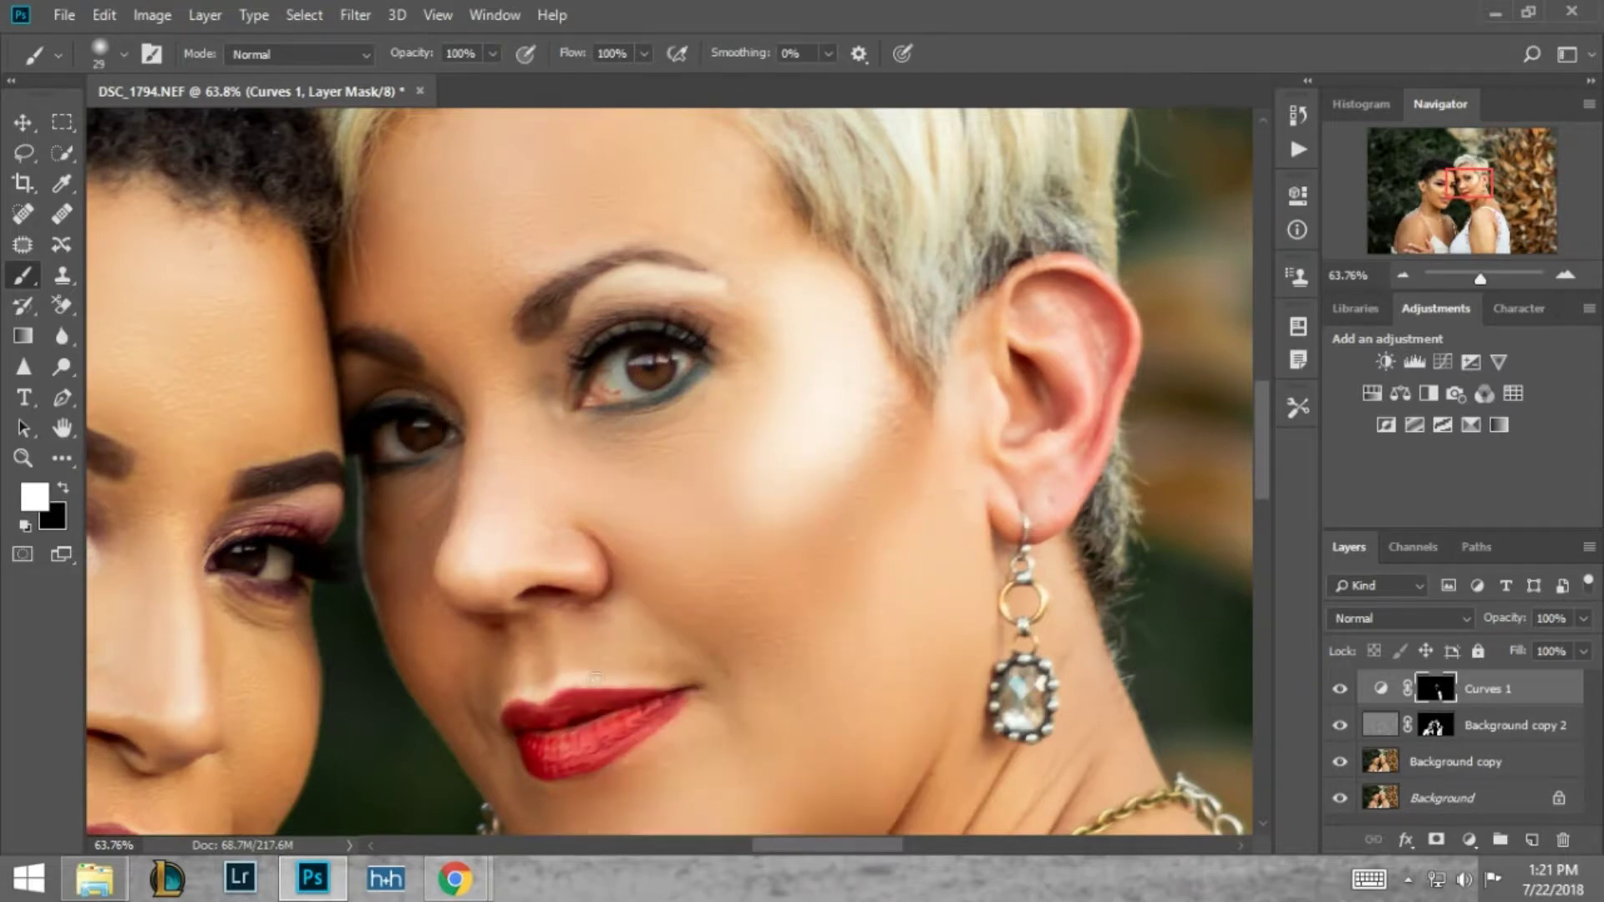
pyautogui.hotkey('ctrl', '0')
# - Paint further face highlights with a 106 px brush, then a 25 px brush
pyautogui.rightClick(744, 439)
pyautogui.moveTo(881, 488); pyautogui.dragTo(934, 495)
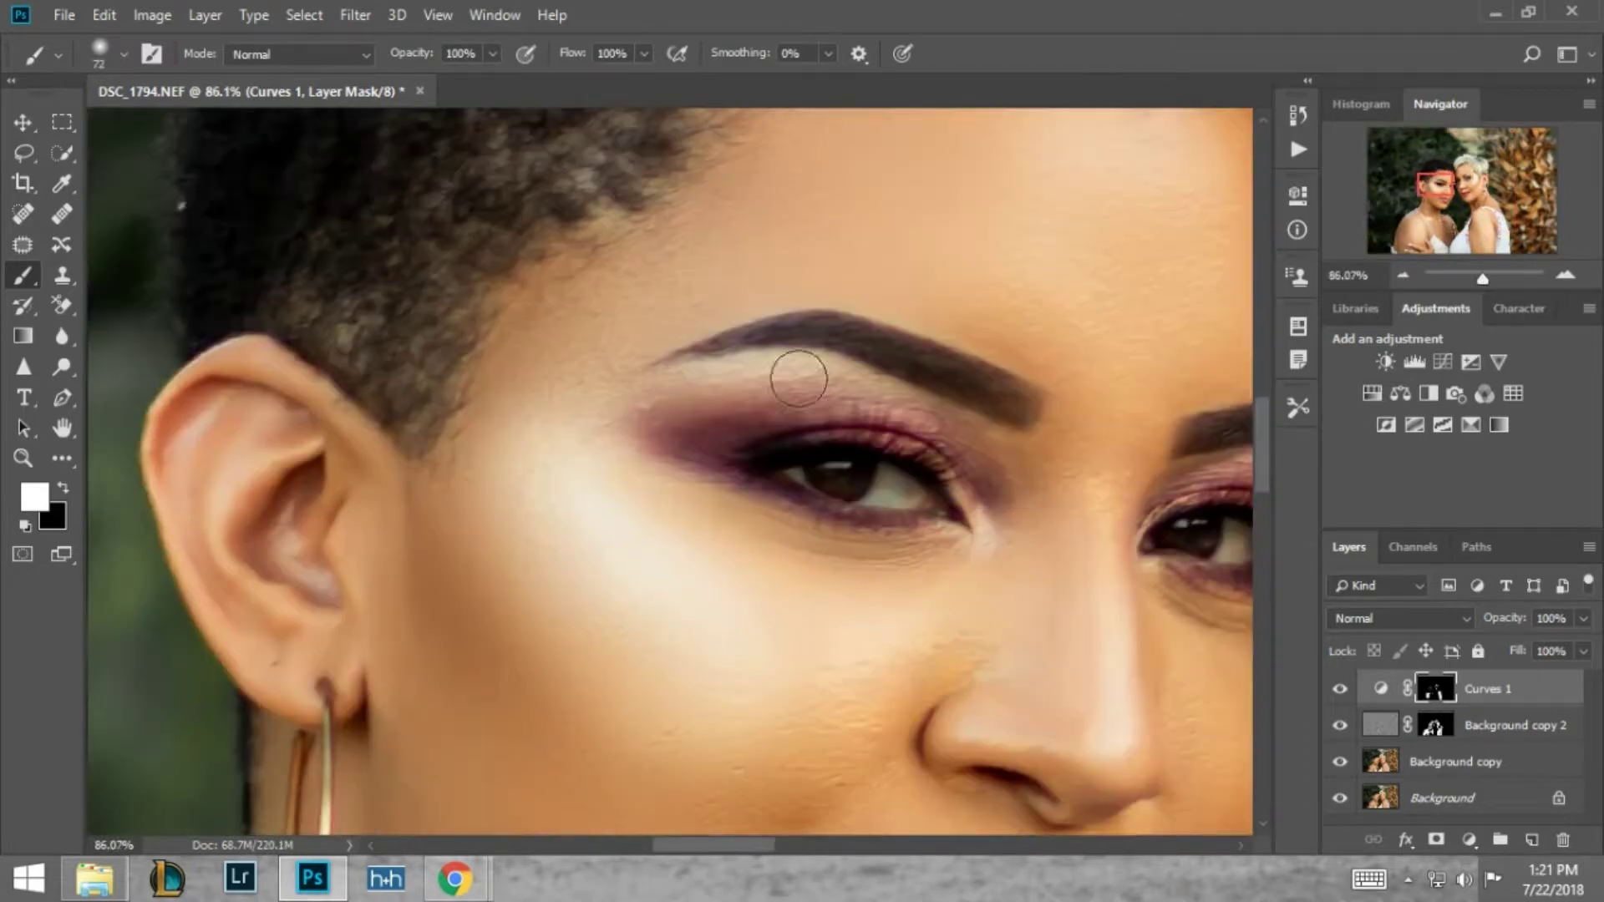
pyautogui.moveTo(798, 380); pyautogui.dragTo(898, 384)
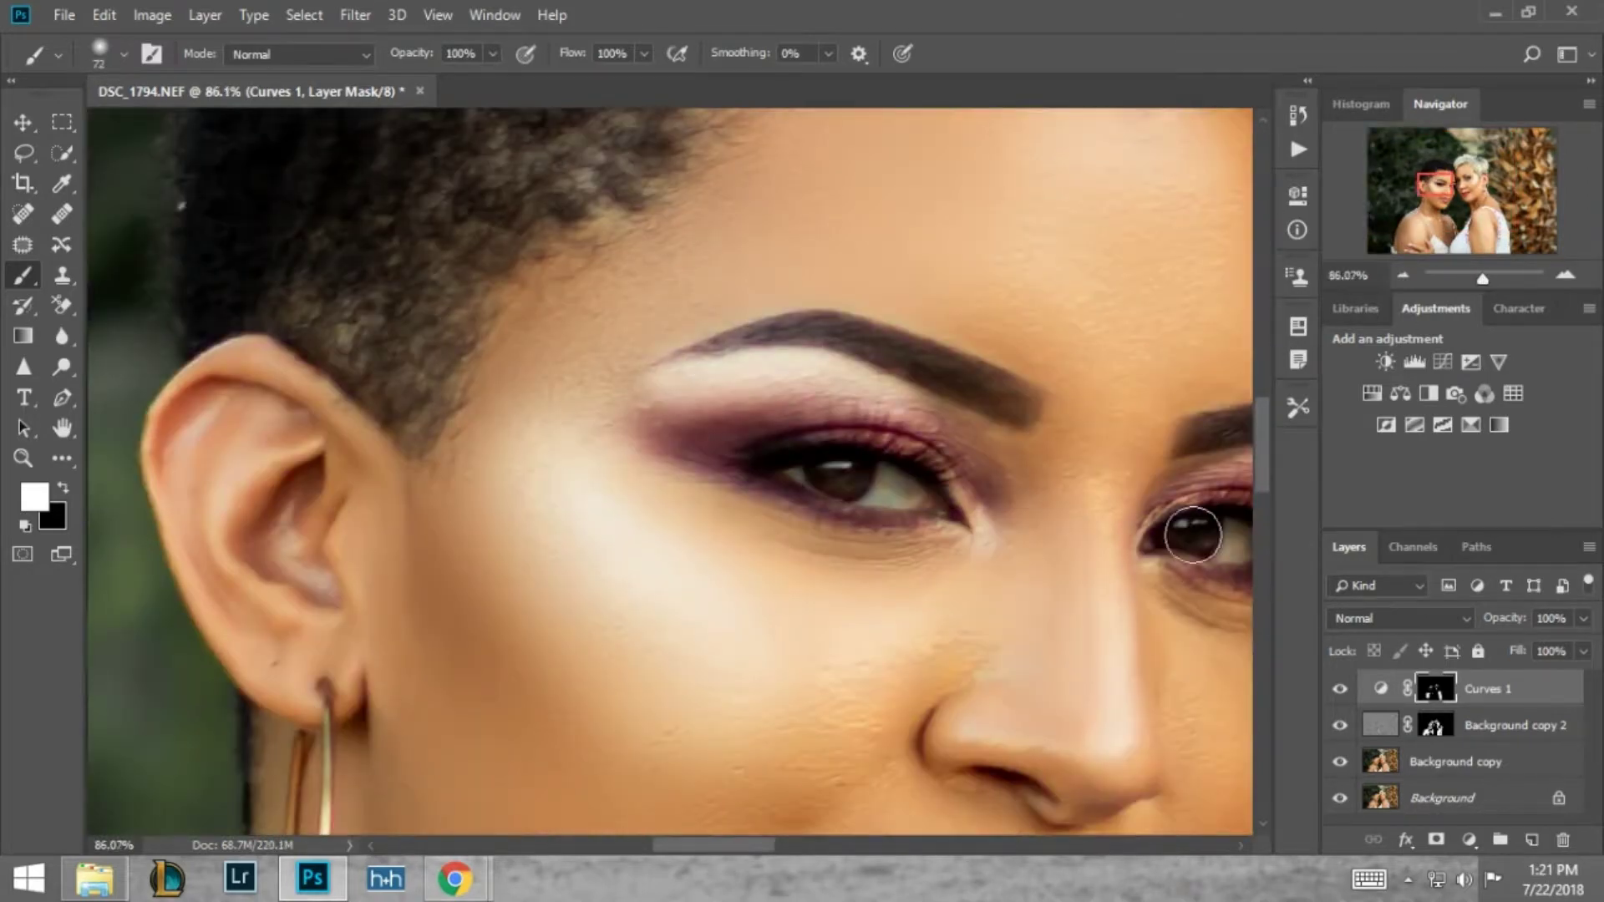
pyautogui.hscroll(3, 824, 573)
pyautogui.scroll(-3, 825, 573)
pyautogui.rightClick(785, 464)
pyautogui.write('25')
pyautogui.press('Return')
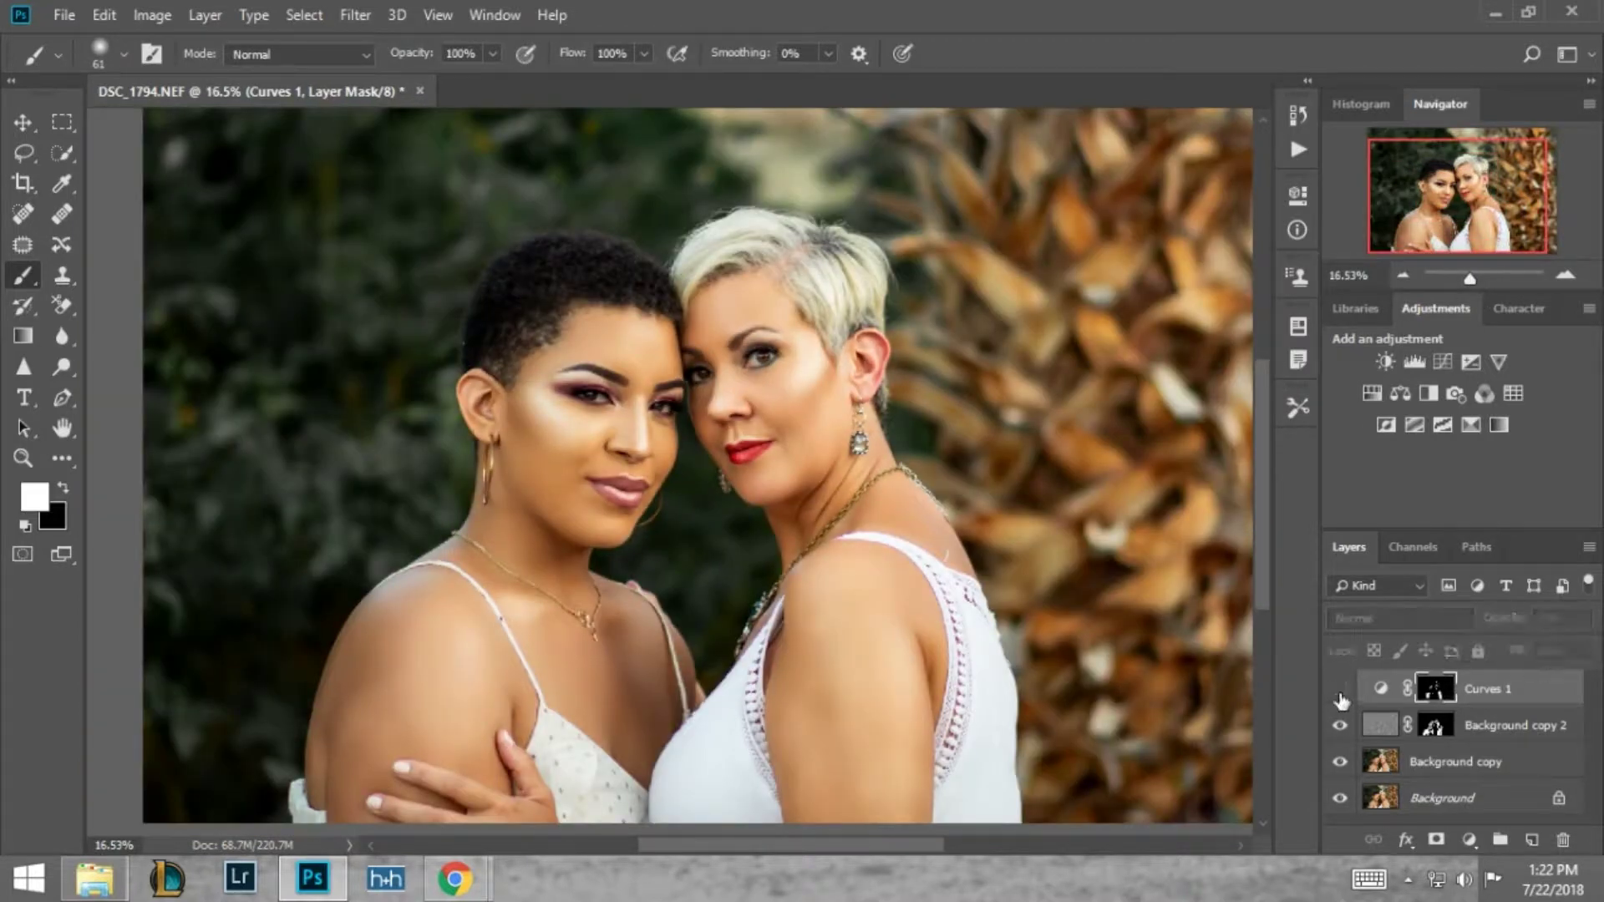
# - Compare the image with and without highlights, then select the Shadow action
pyautogui.click(1340, 690)
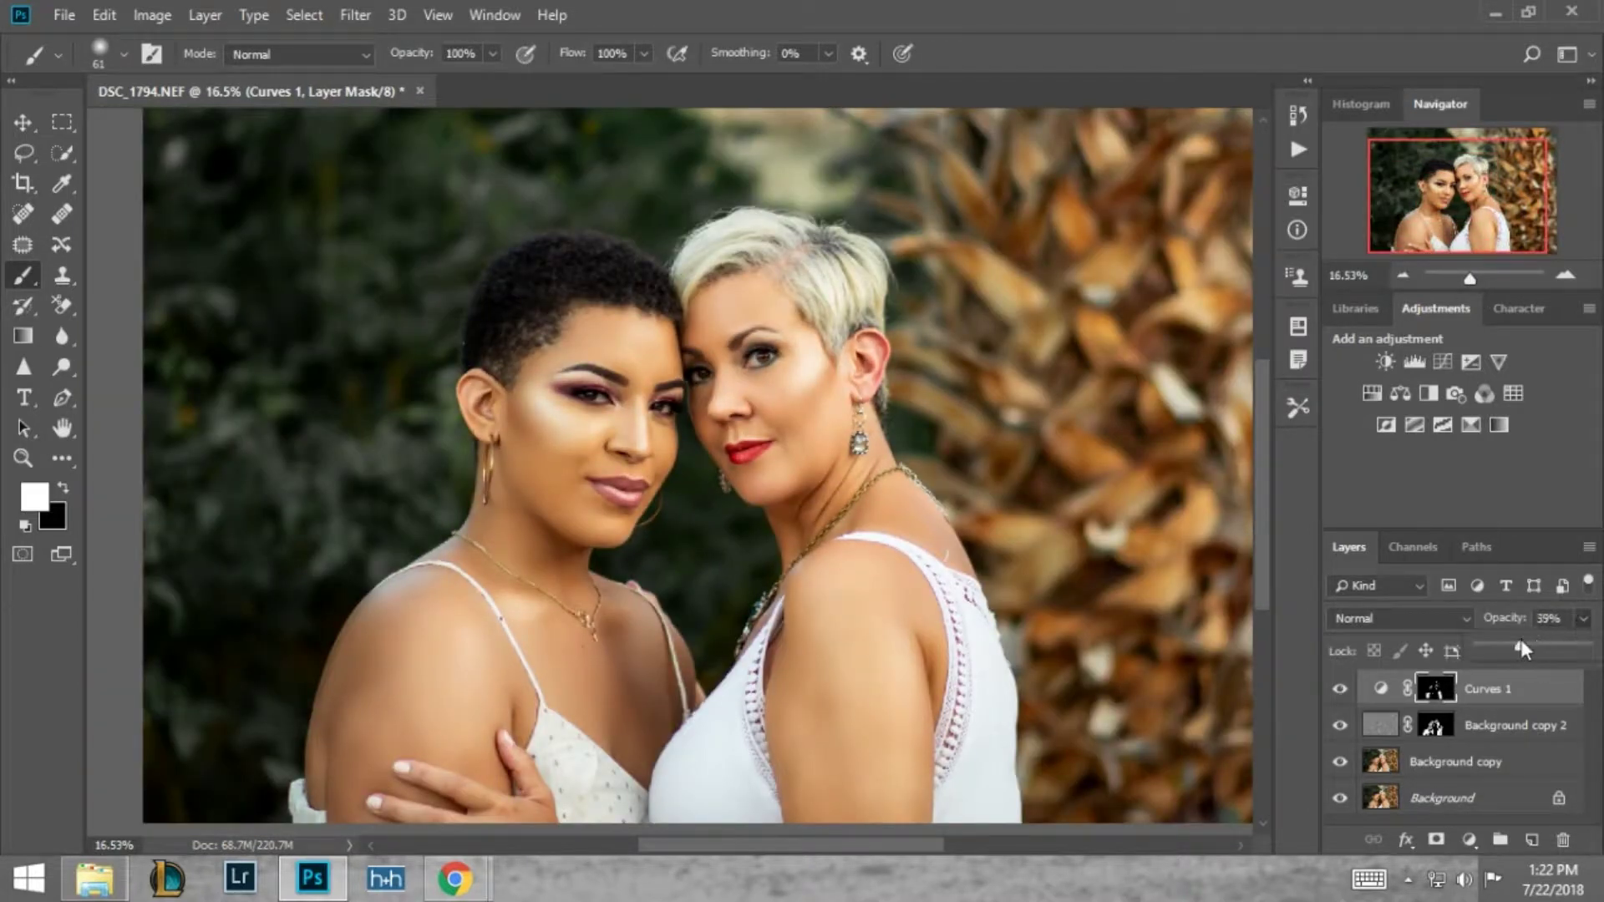
pyautogui.click(1298, 149)
pyautogui.click(1143, 231)
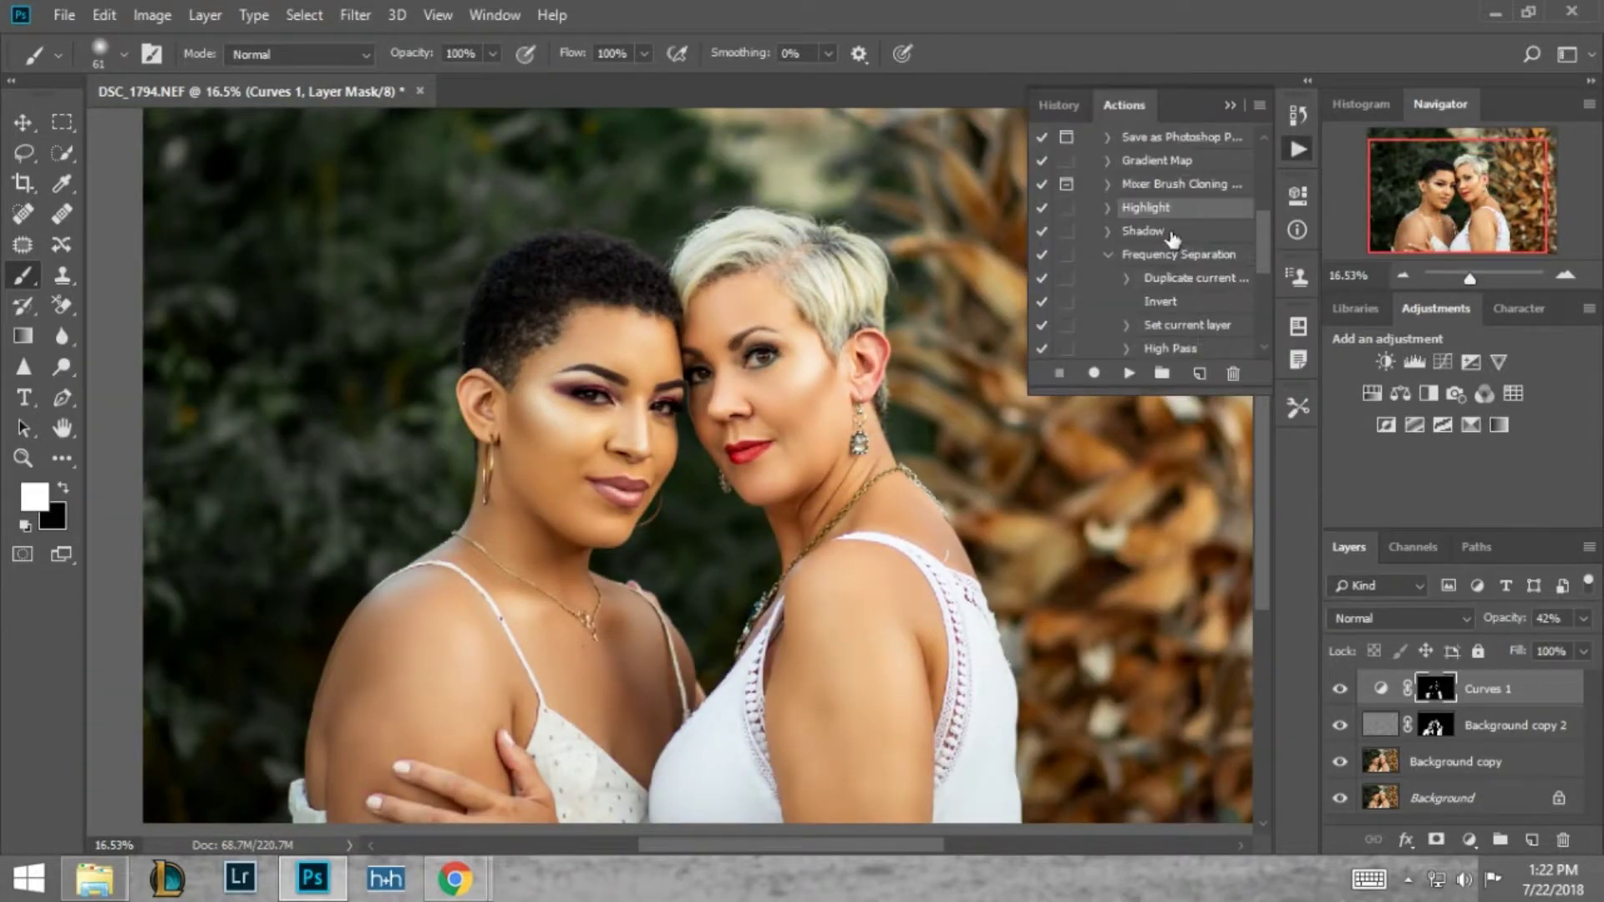
# - Run the Shadow action and size the brush between 190 px and 9 px
pyautogui.click(1129, 373)
pyautogui.rightClick(877, 438)
pyautogui.write('190')
pyautogui.press('Return')
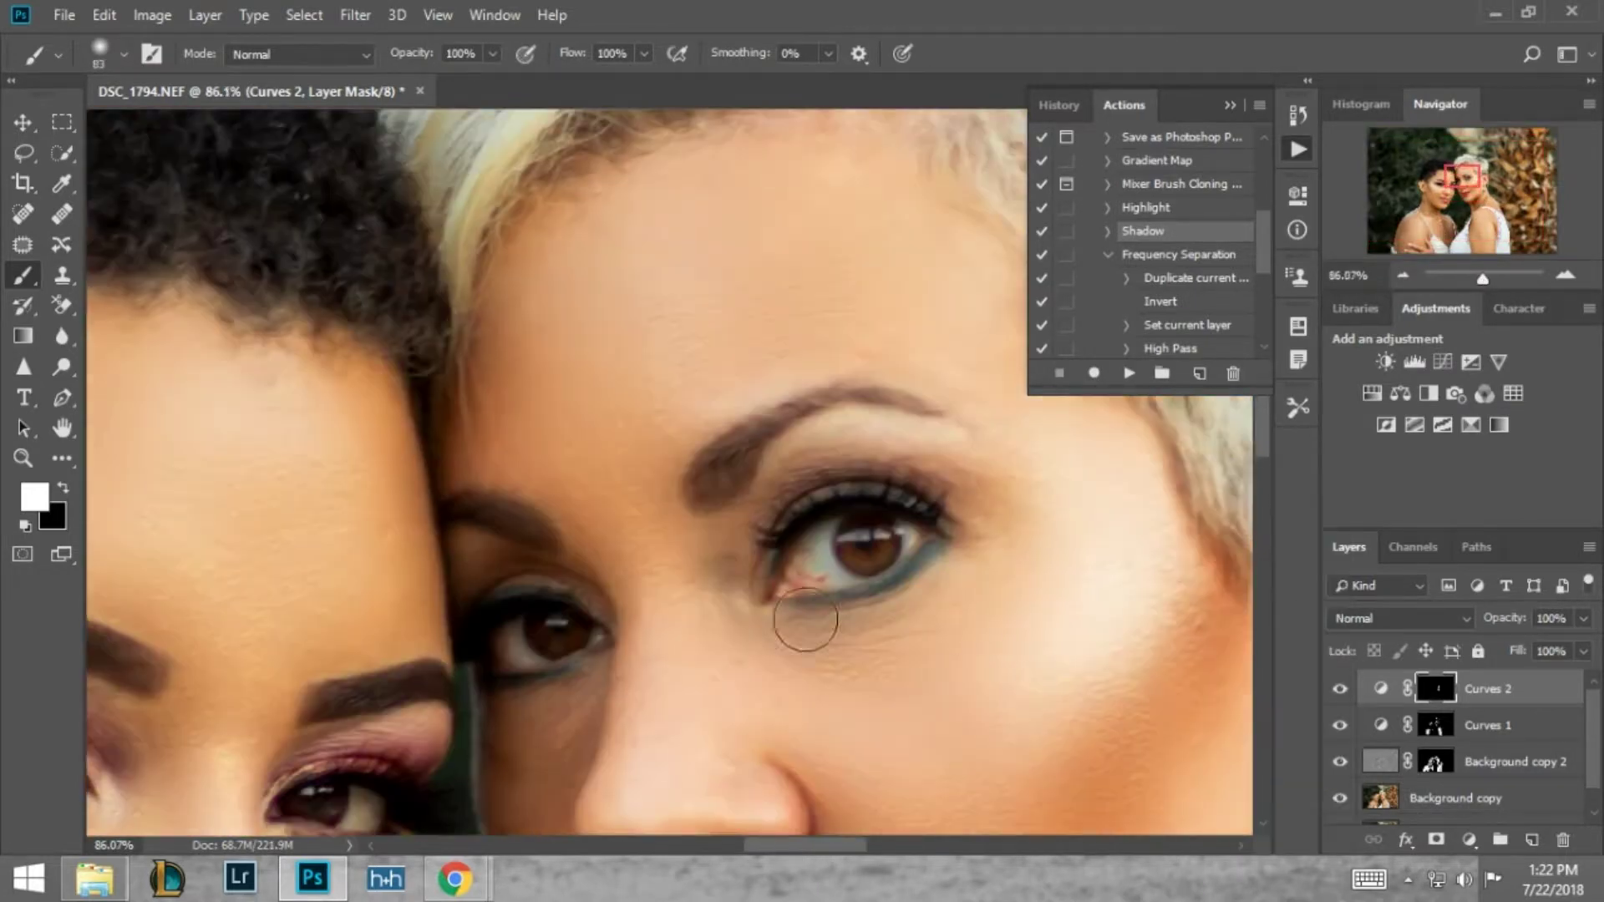
pyautogui.rightClick(805, 615)
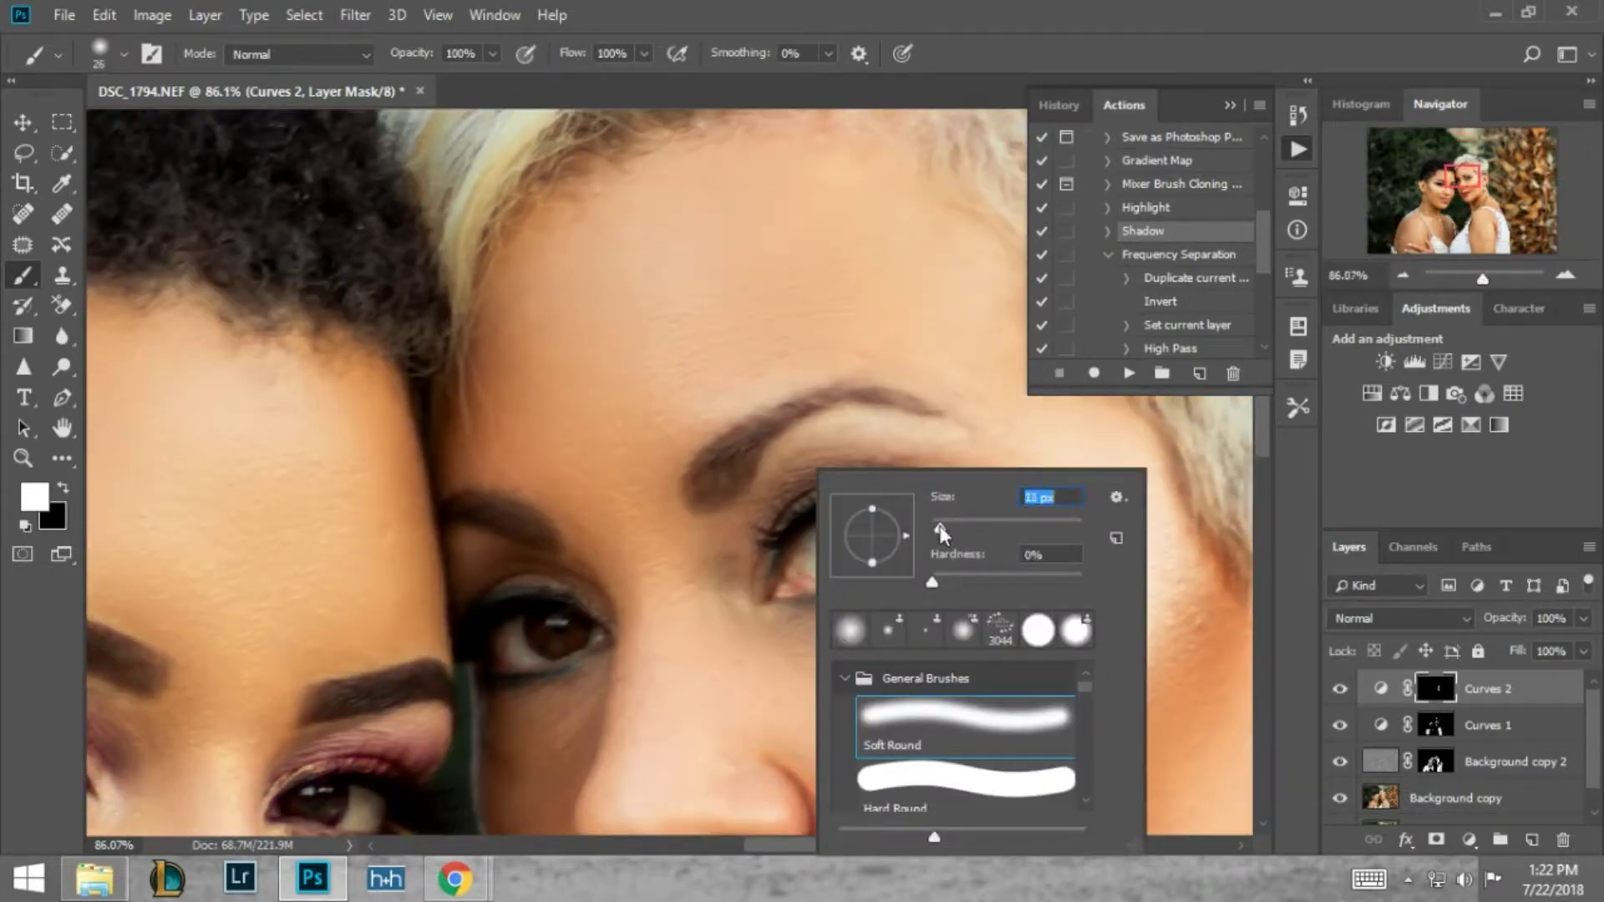
pyautogui.moveTo(940, 532); pyautogui.dragTo(936, 532)
pyautogui.press('Return')
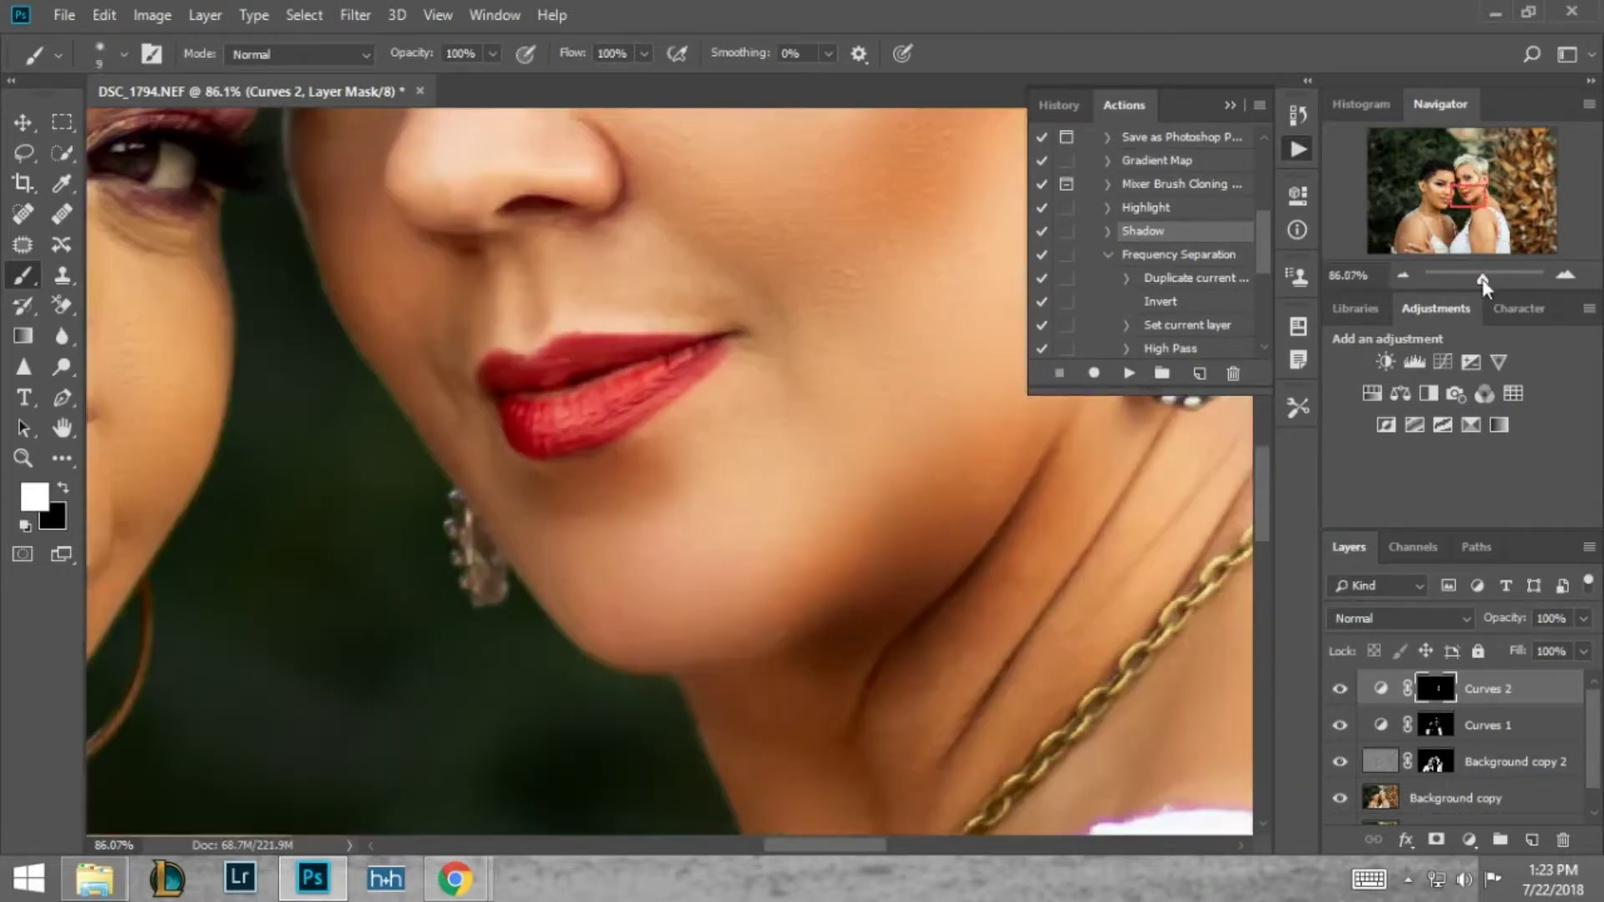
# - Paint shadows onto the Curves 2 mask using 161 px and 48 px brushes
pyautogui.hotkey('ctrl', '0')
pyautogui.rightClick(710, 468)
pyautogui.write('161')
pyautogui.press('Return')
pyautogui.rightClick(526, 437)
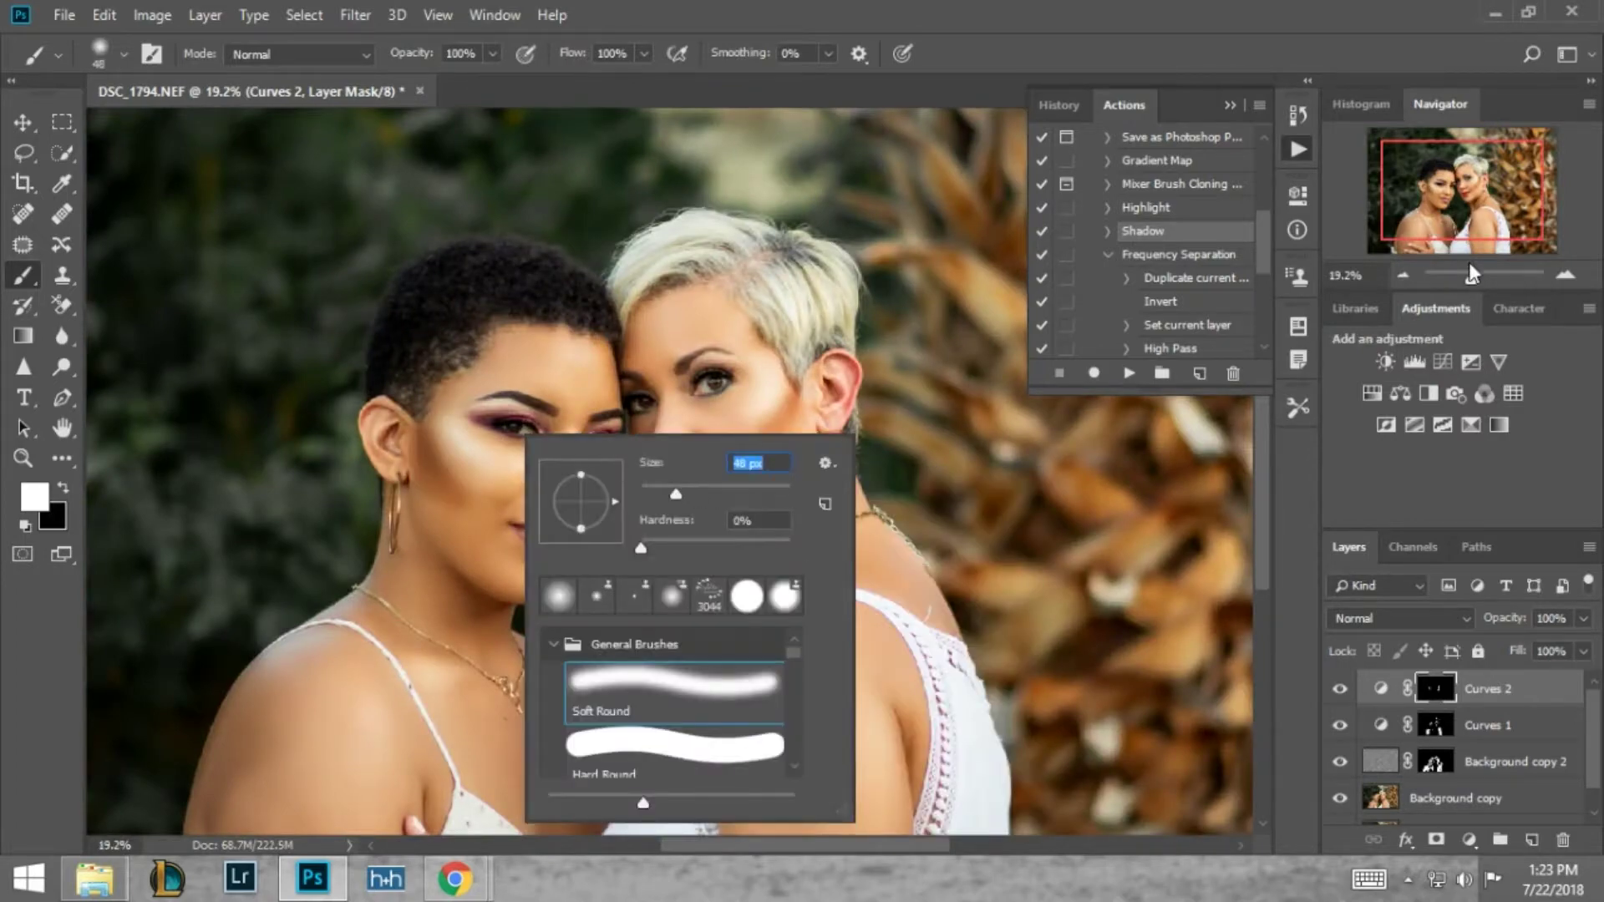
pyautogui.write('48')
pyautogui.press('Return')
# - Reduce the shadow Curves 2 layer to 13% opacity
pyautogui.scroll(3, 705, 657)
pyautogui.scroll(-3, 868, 354)
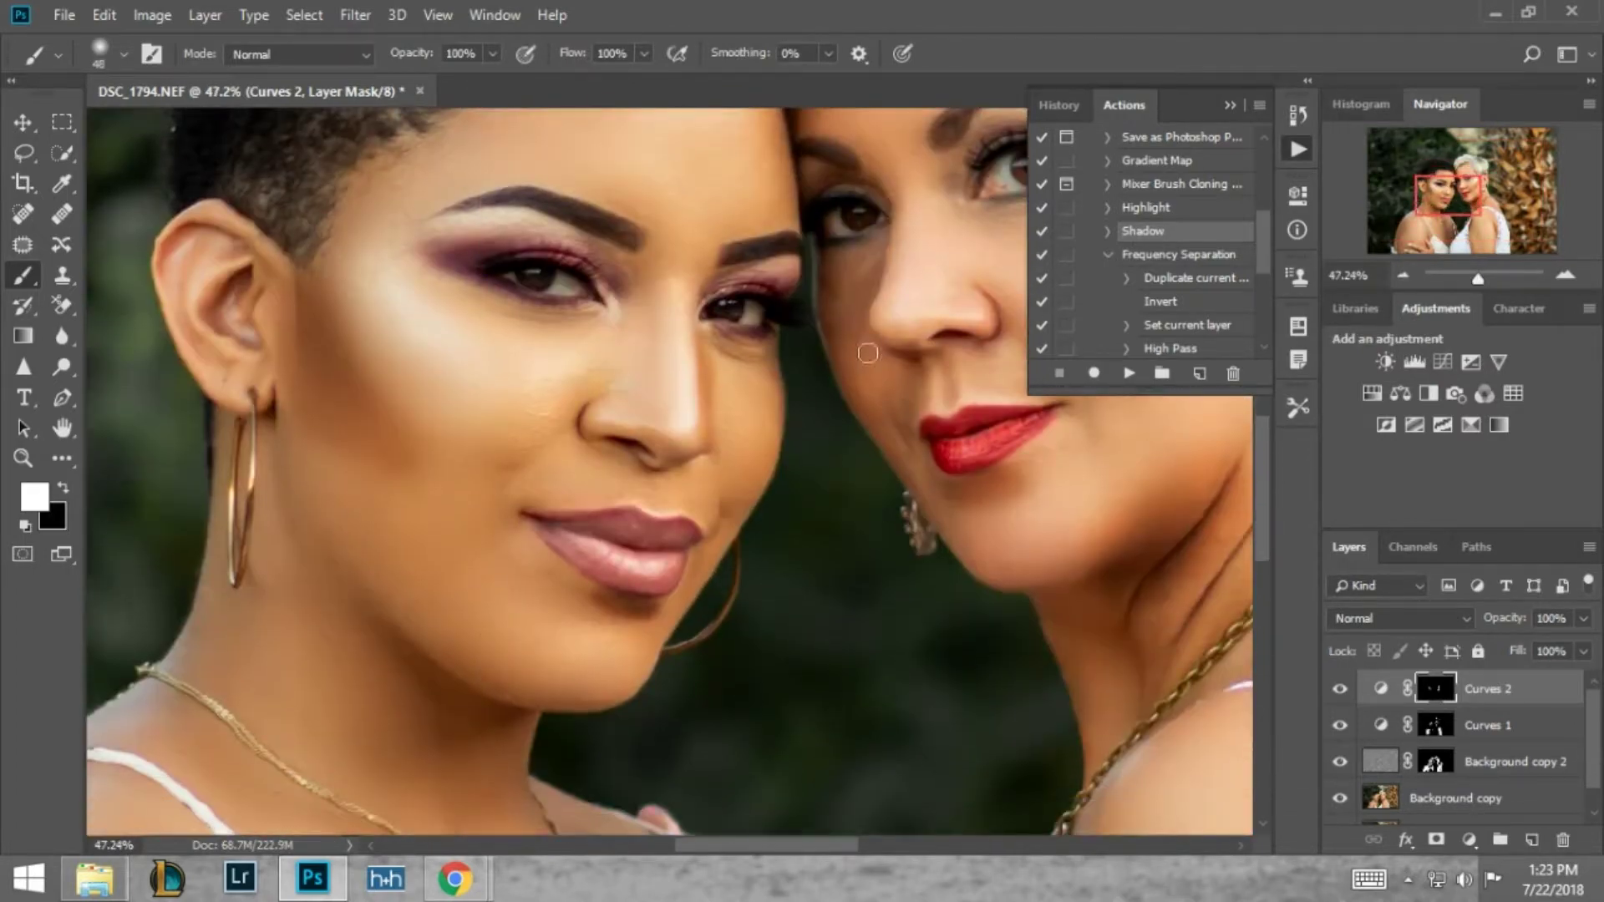
pyautogui.scroll(-3, 668, 468)
pyautogui.scroll(-5, 668, 468)
pyautogui.moveTo(1583, 618); pyautogui.dragTo(1490, 645)
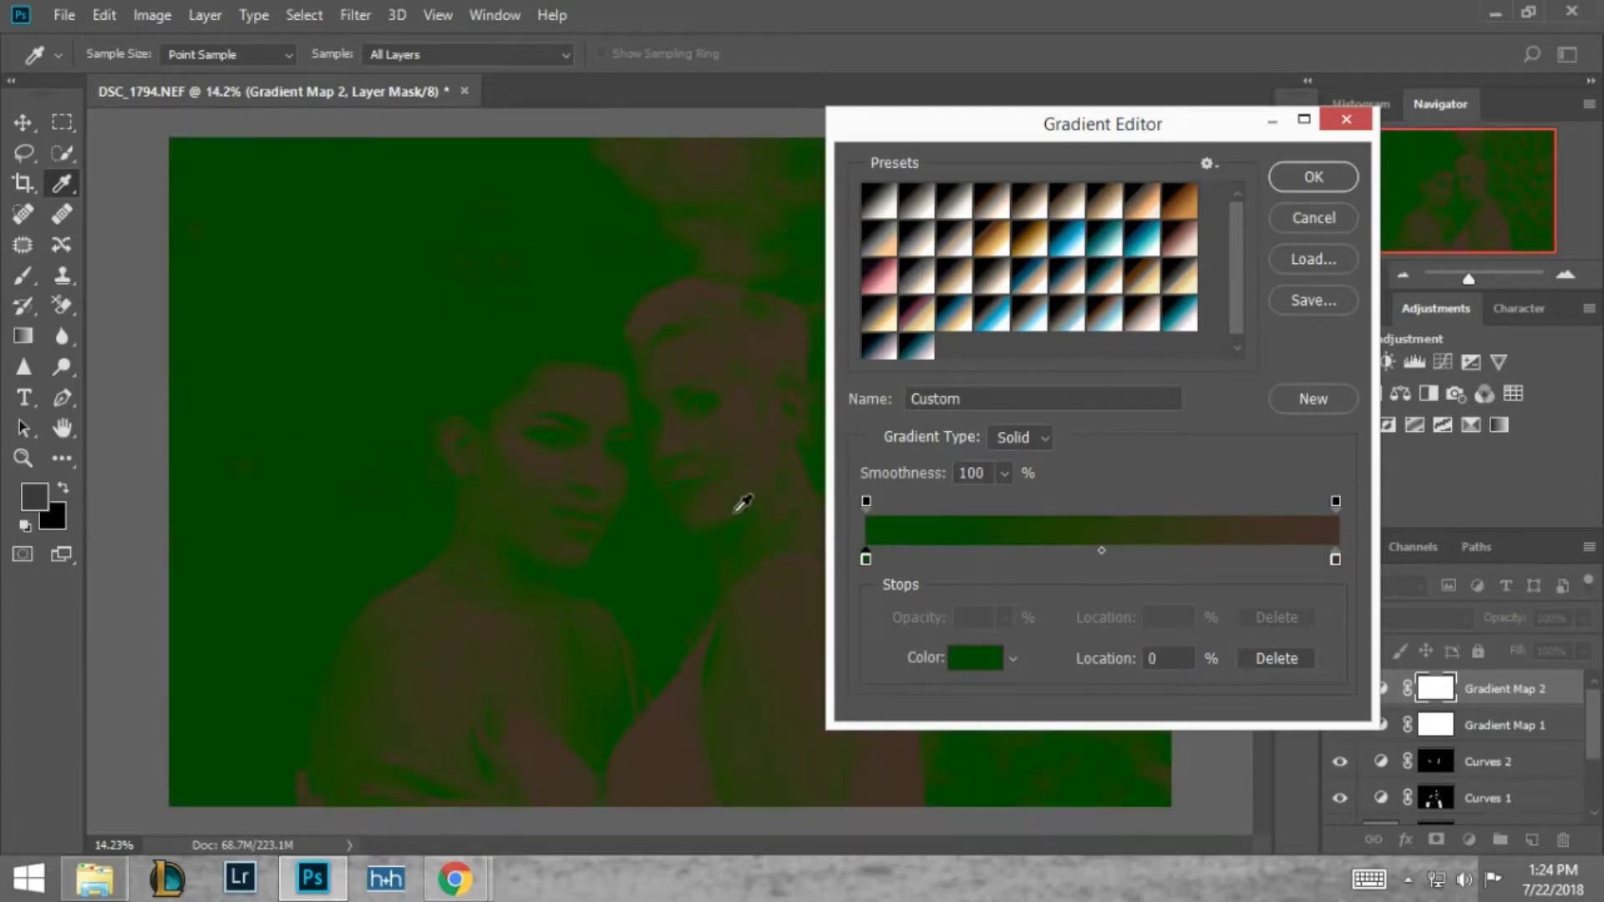
# - Edit the gradient's end opacity stop and set both gradient maps to low opacity
pyautogui.click(1335, 501)
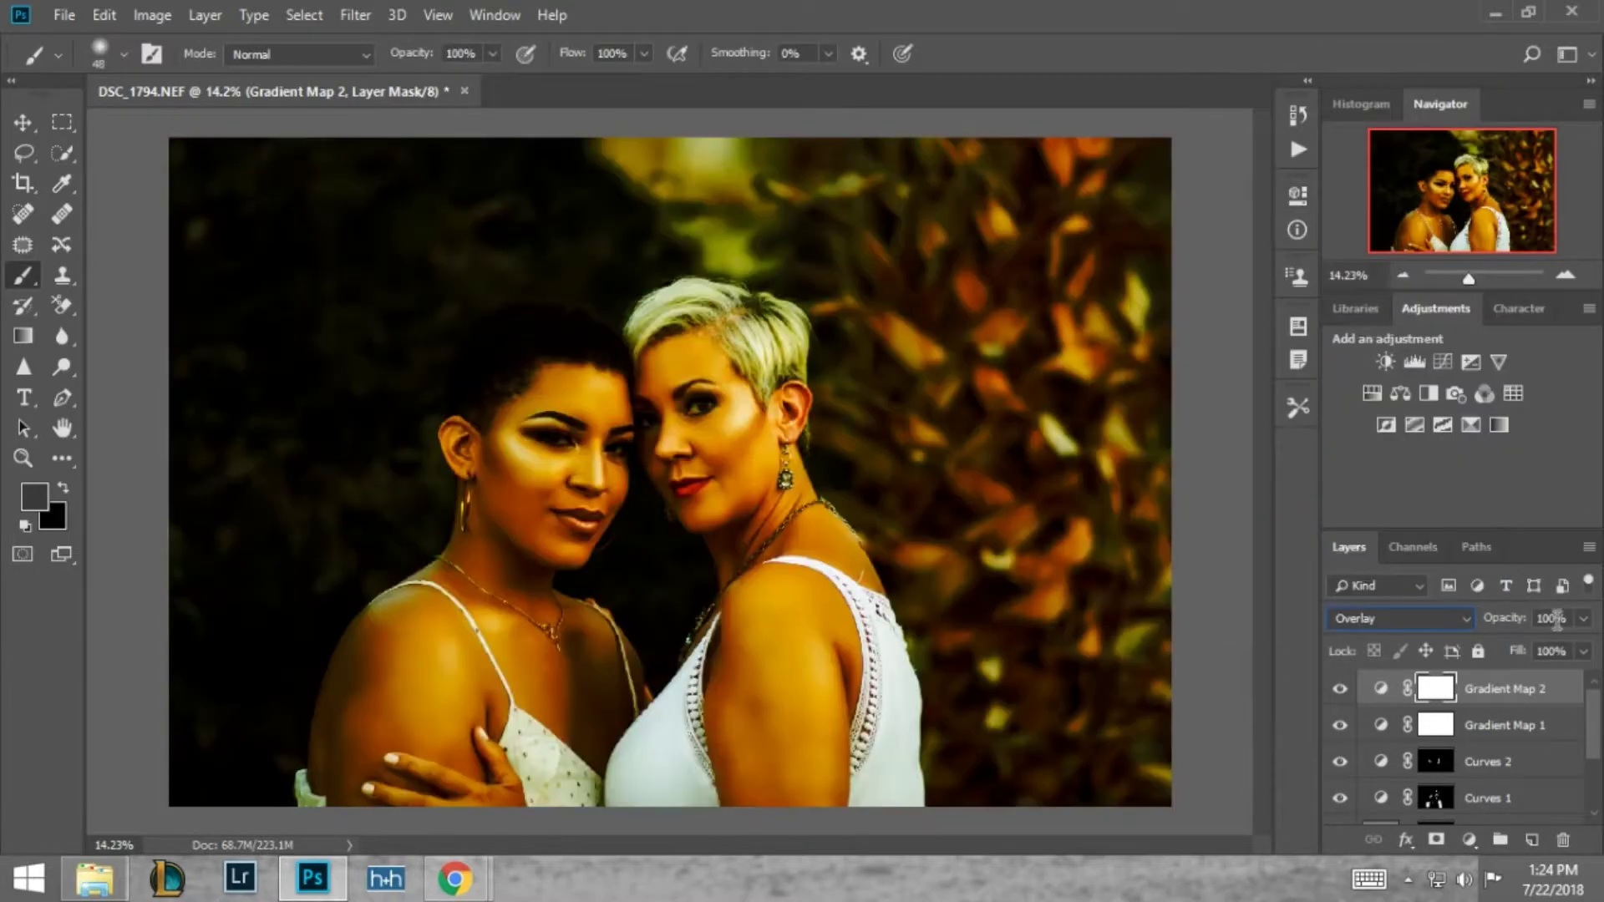
pyautogui.moveTo(1583, 618); pyautogui.dragTo(1486, 650)
pyautogui.click(1340, 688)
pyautogui.moveTo(1583, 618); pyautogui.dragTo(1500, 655)
# - Paint black with a very large brush to mask the colour grade off the faces
pyautogui.press('x')
pyautogui.rightClick(553, 467)
pyautogui.moveTo(764, 526); pyautogui.dragTo(789, 526)
pyautogui.press('Return')
pyautogui.moveTo(647, 422); pyautogui.dragTo(877, 434)
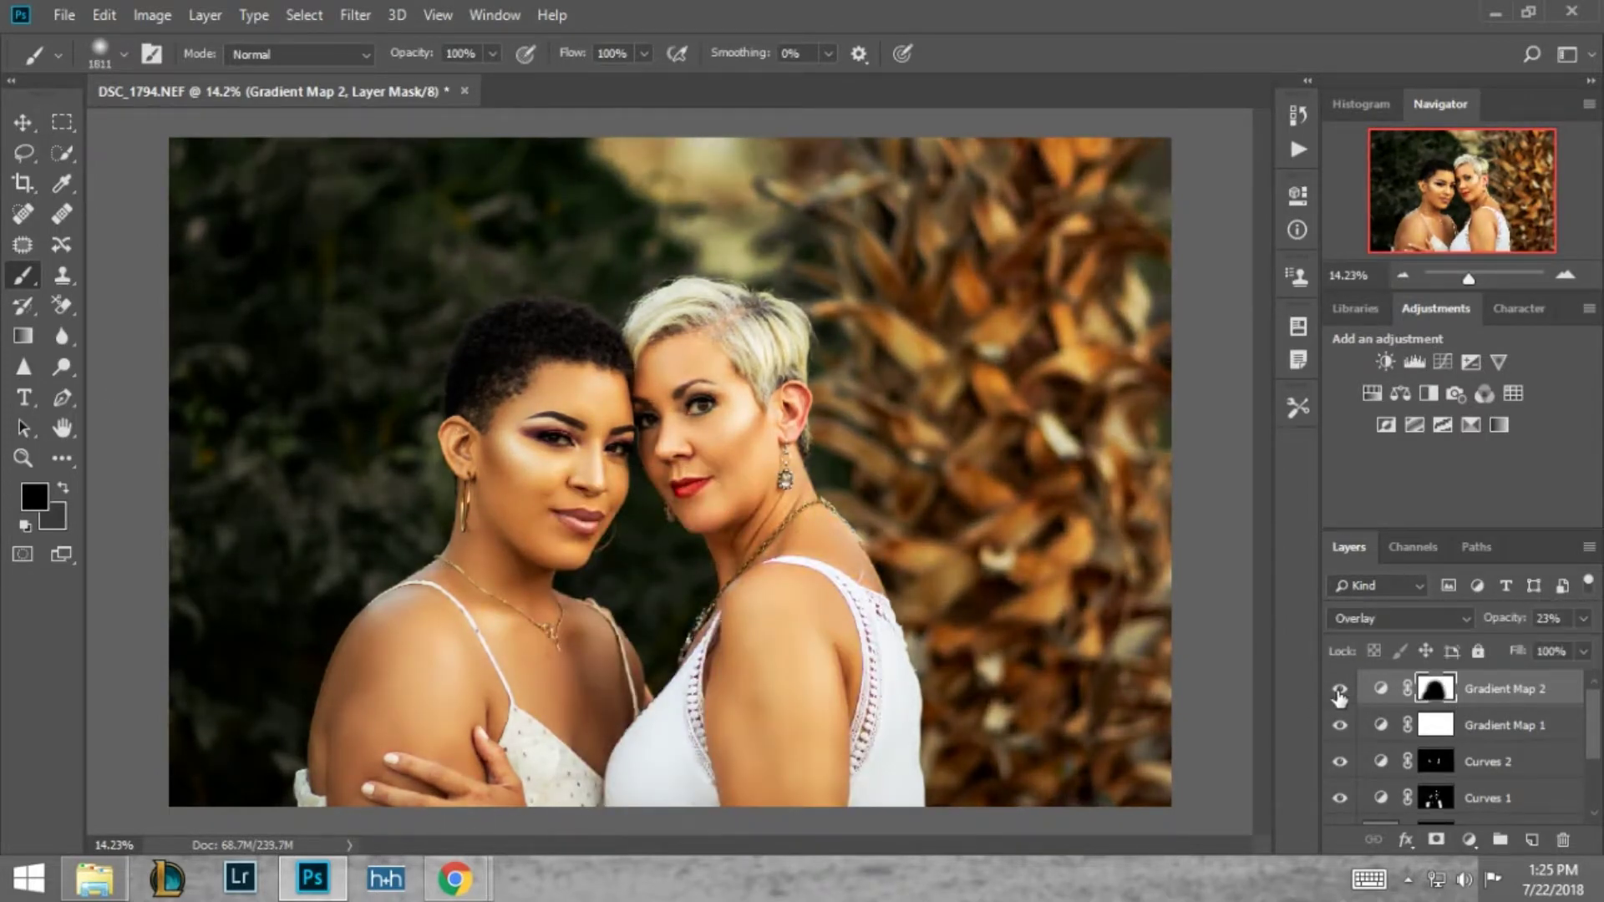
# - Add a Hue/Saturation layer lowering Yellows saturation, then crop the canvas outward to the left
pyautogui.click(1371, 394)
pyautogui.click(1153, 292)
pyautogui.click(1078, 347)
pyautogui.moveTo(1134, 389); pyautogui.dragTo(1127, 441)
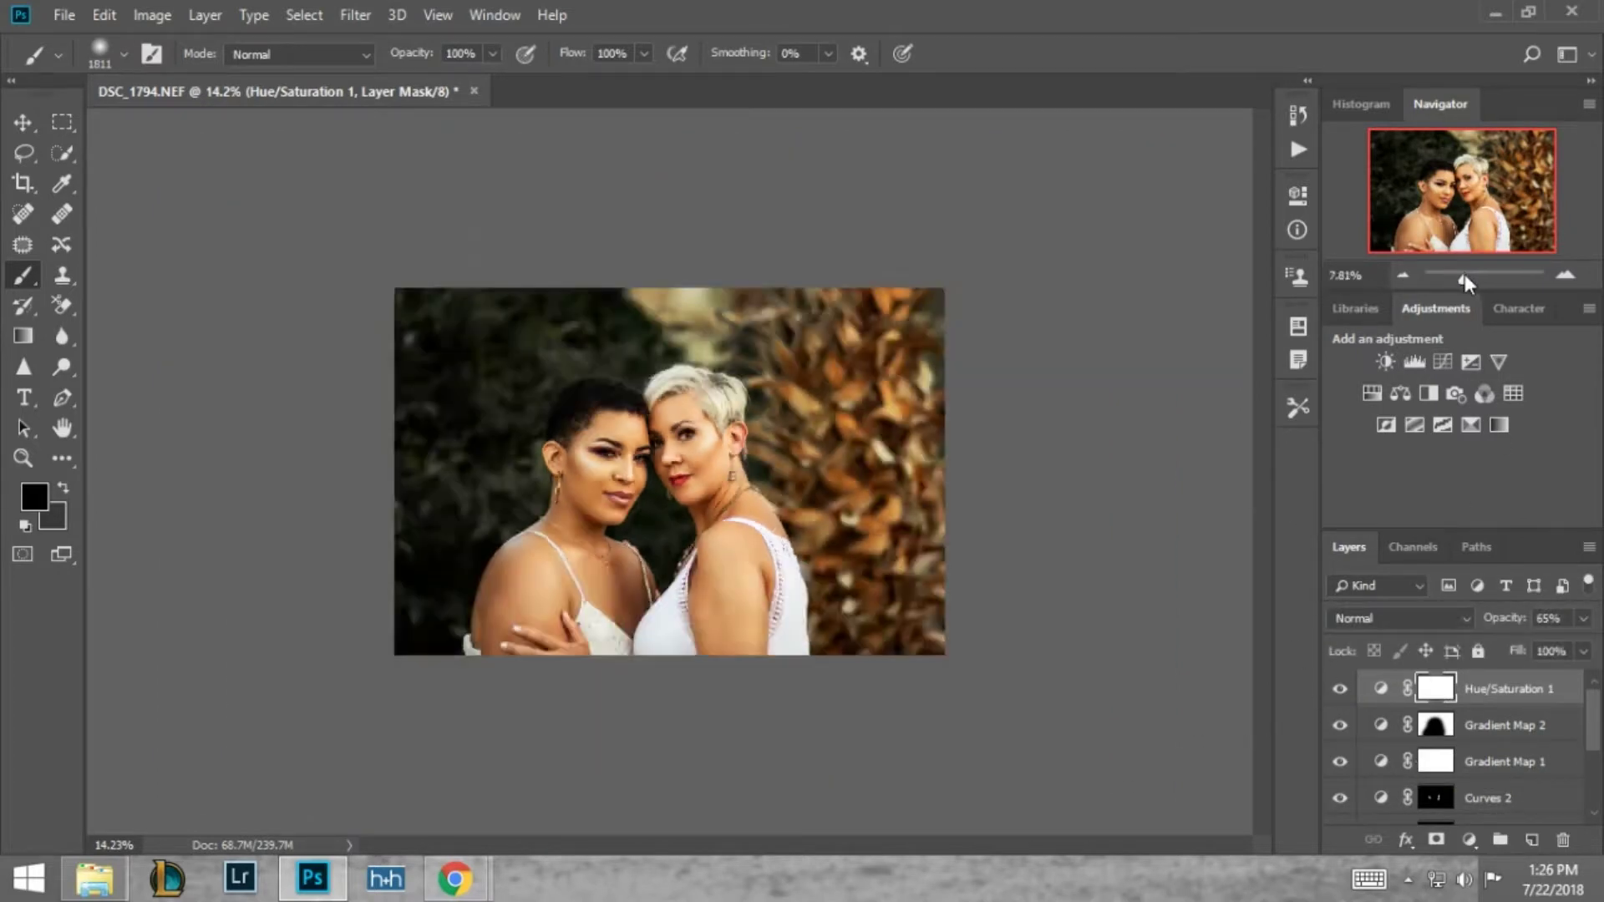
pyautogui.press('c')
pyautogui.moveTo(170, 472); pyautogui.dragTo(131, 472)
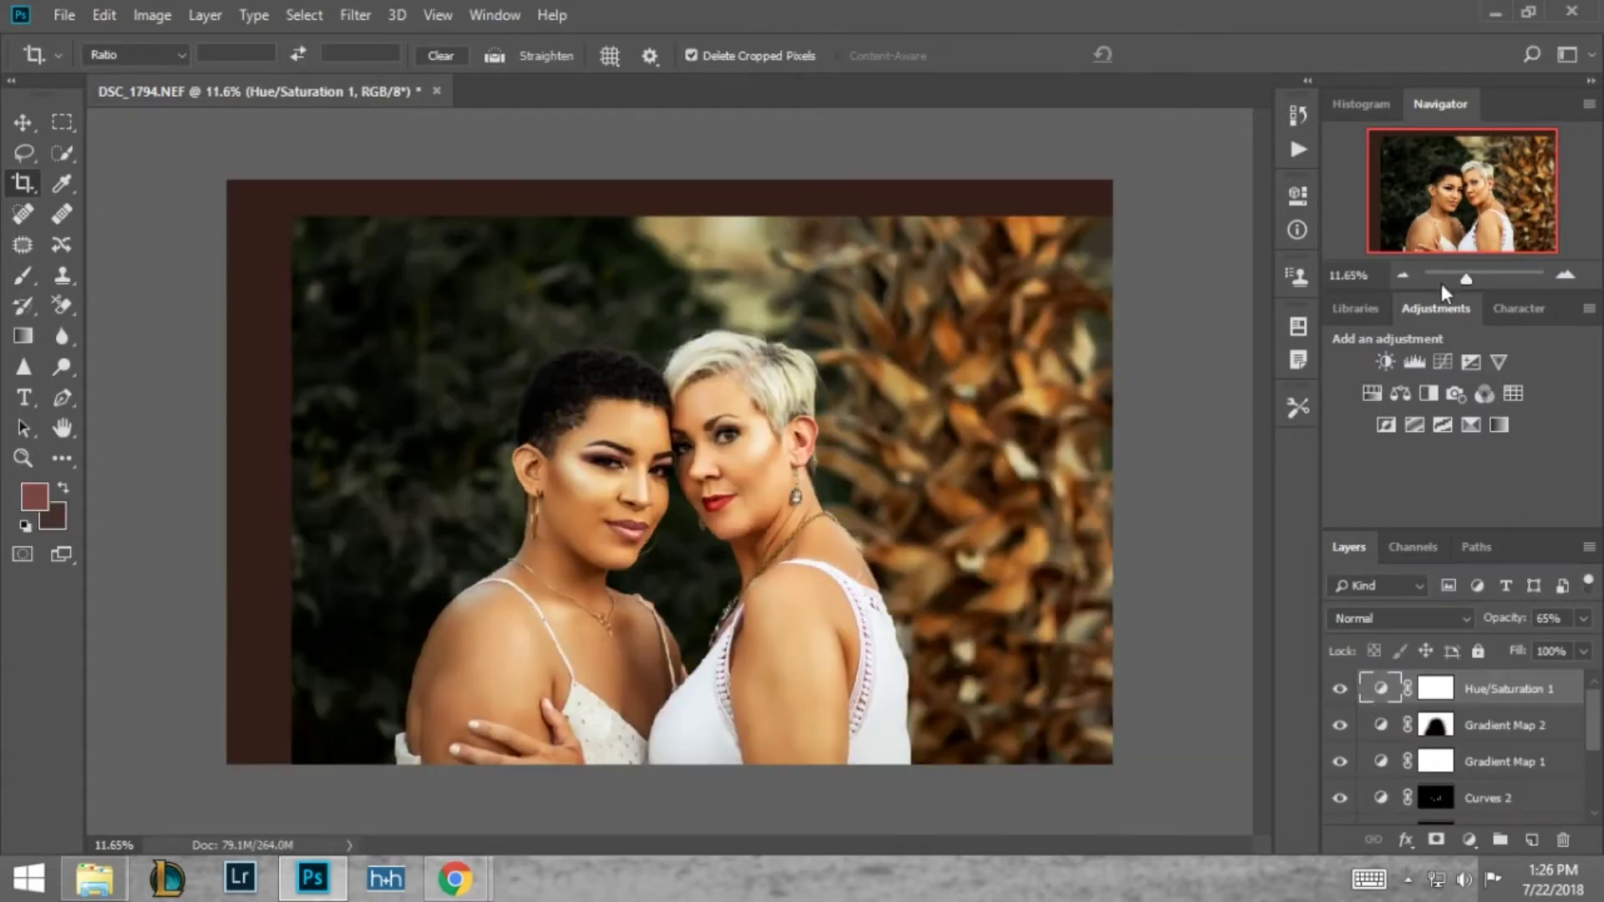
# - Delete the layer mask and merge the layers into one
pyautogui.rightClick(1435, 761)
pyautogui.click(1447, 600)
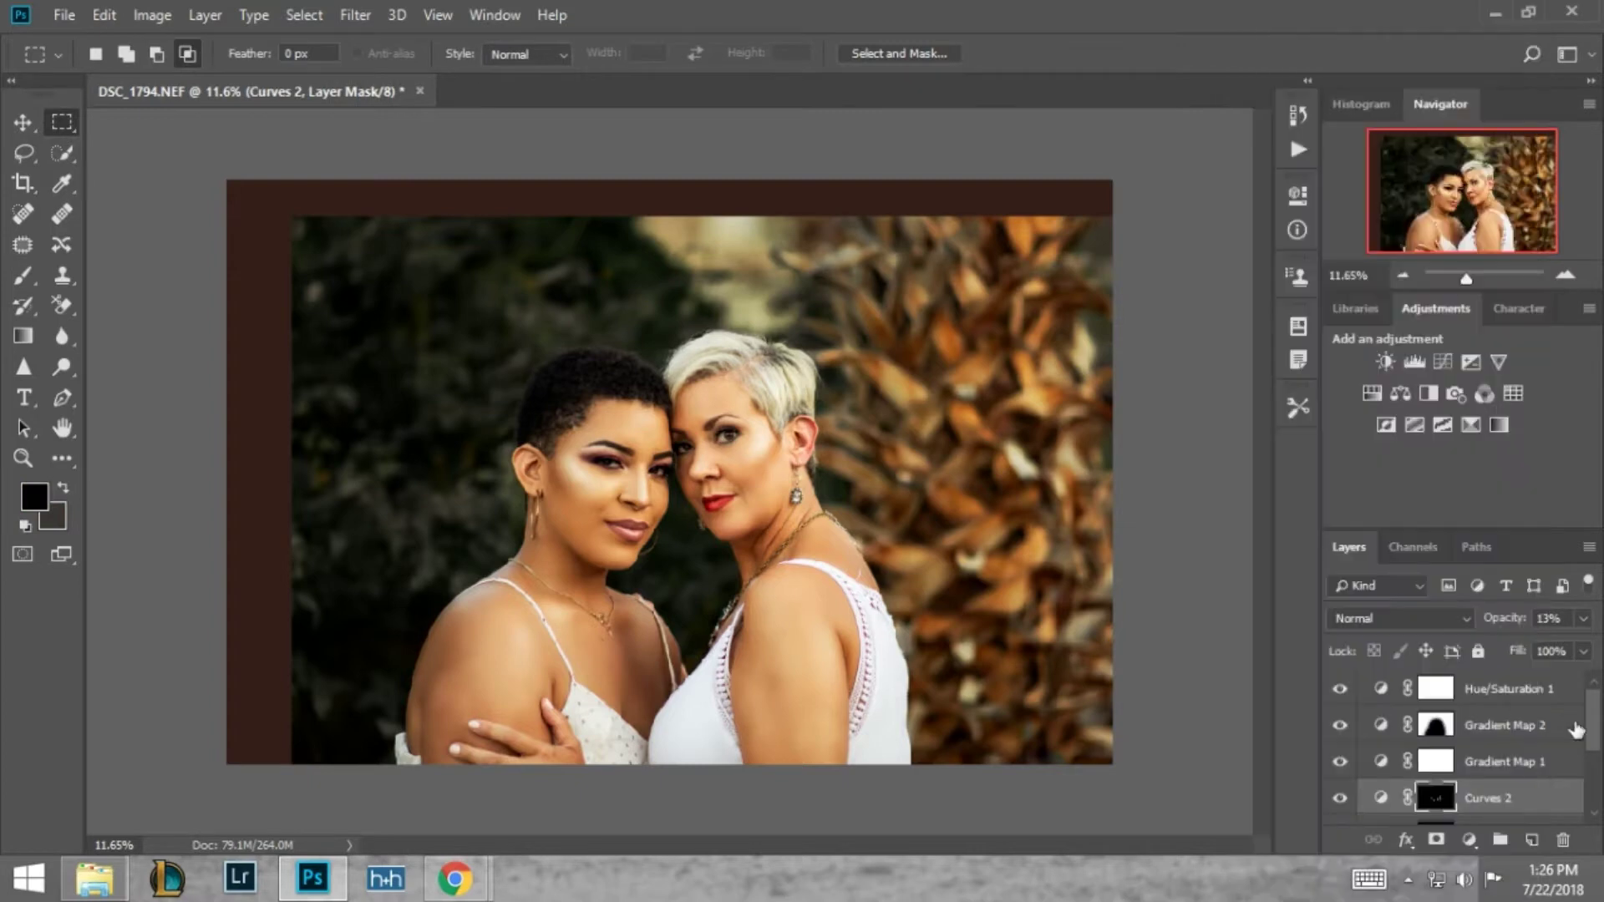
pyautogui.scroll(-3, 1462, 735)
pyautogui.click(1411, 658)
# - Free Transform the left image edge to stretch it over the left brown strip
pyautogui.moveTo(226, 180); pyautogui.dragTo(384, 764)
pyautogui.rightClick(380, 392)
pyautogui.click(465, 490)
pyautogui.rightClick(365, 387)
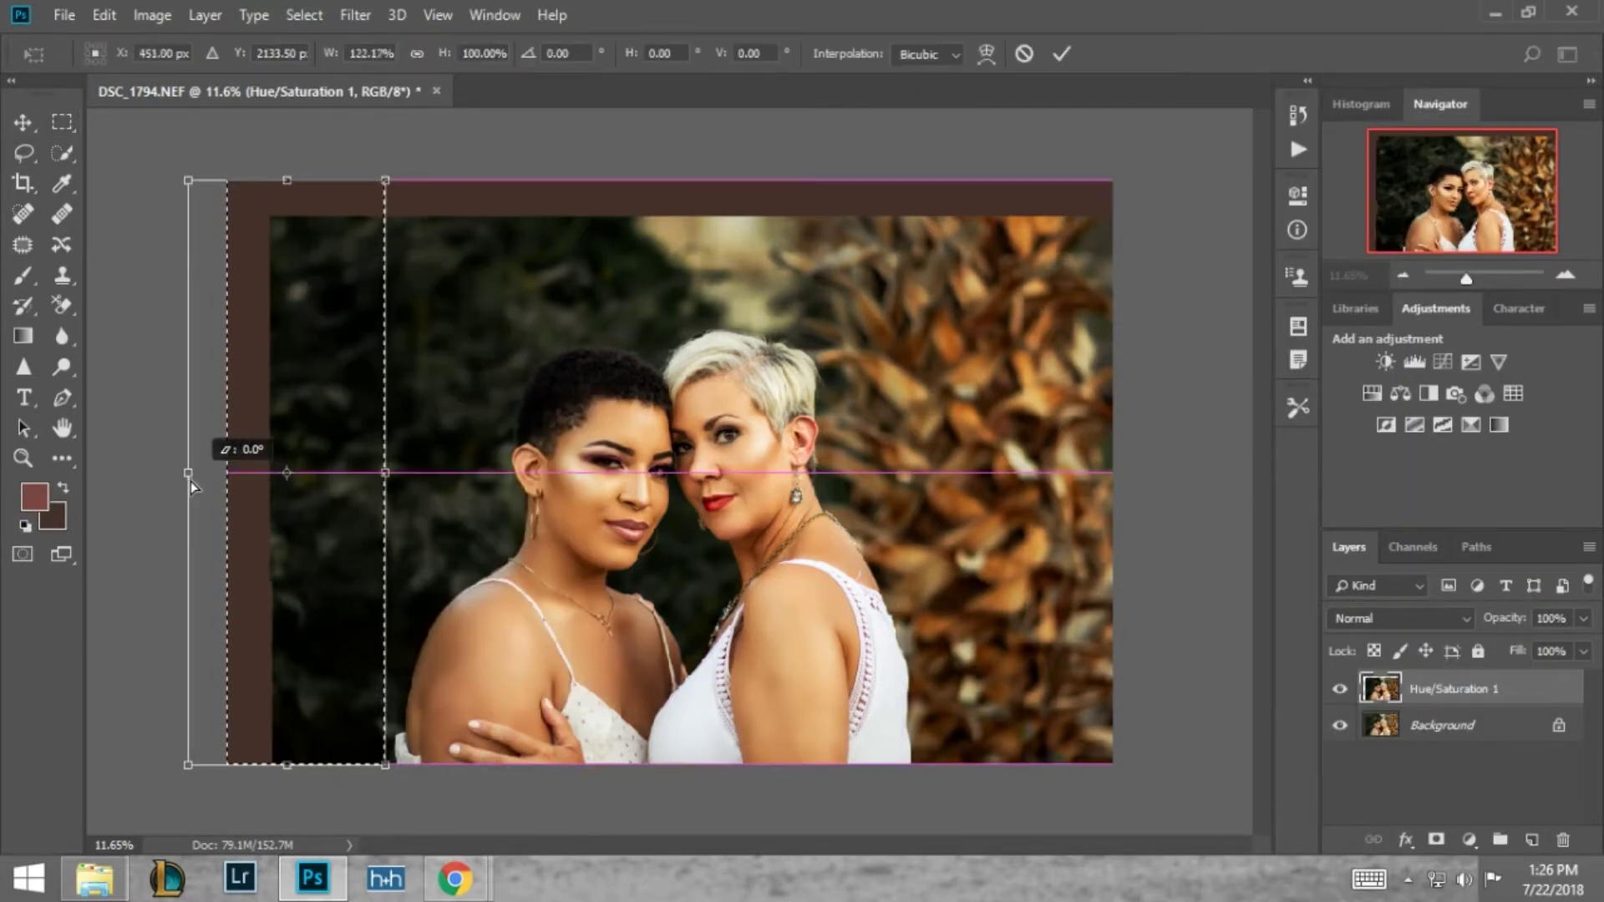
pyautogui.click(1061, 53)
# - Stretch the top image edge upward over the top brown strip and deselect
pyautogui.moveTo(226, 180); pyautogui.dragTo(1113, 316)
pyautogui.rightClick(912, 243)
pyautogui.click(986, 474)
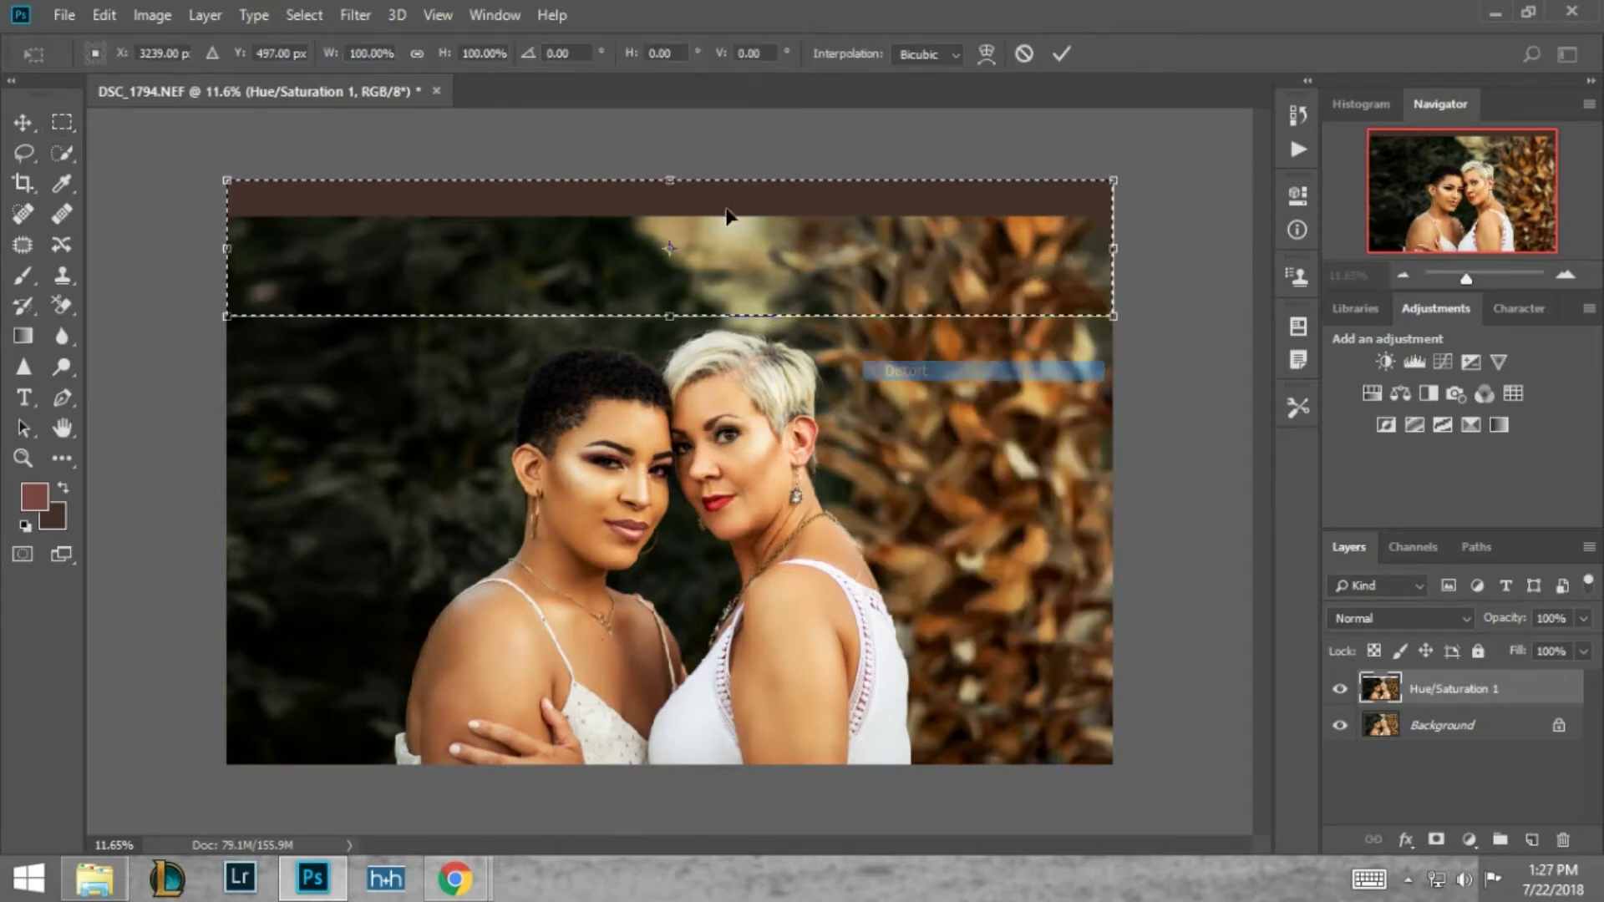
pyautogui.moveTo(669, 180); pyautogui.dragTo(849, 144)
pyautogui.press('Return')
pyautogui.hotkey('ctrl', 'd')
pyautogui.moveTo(1466, 278); pyautogui.dragTo(1462, 278)
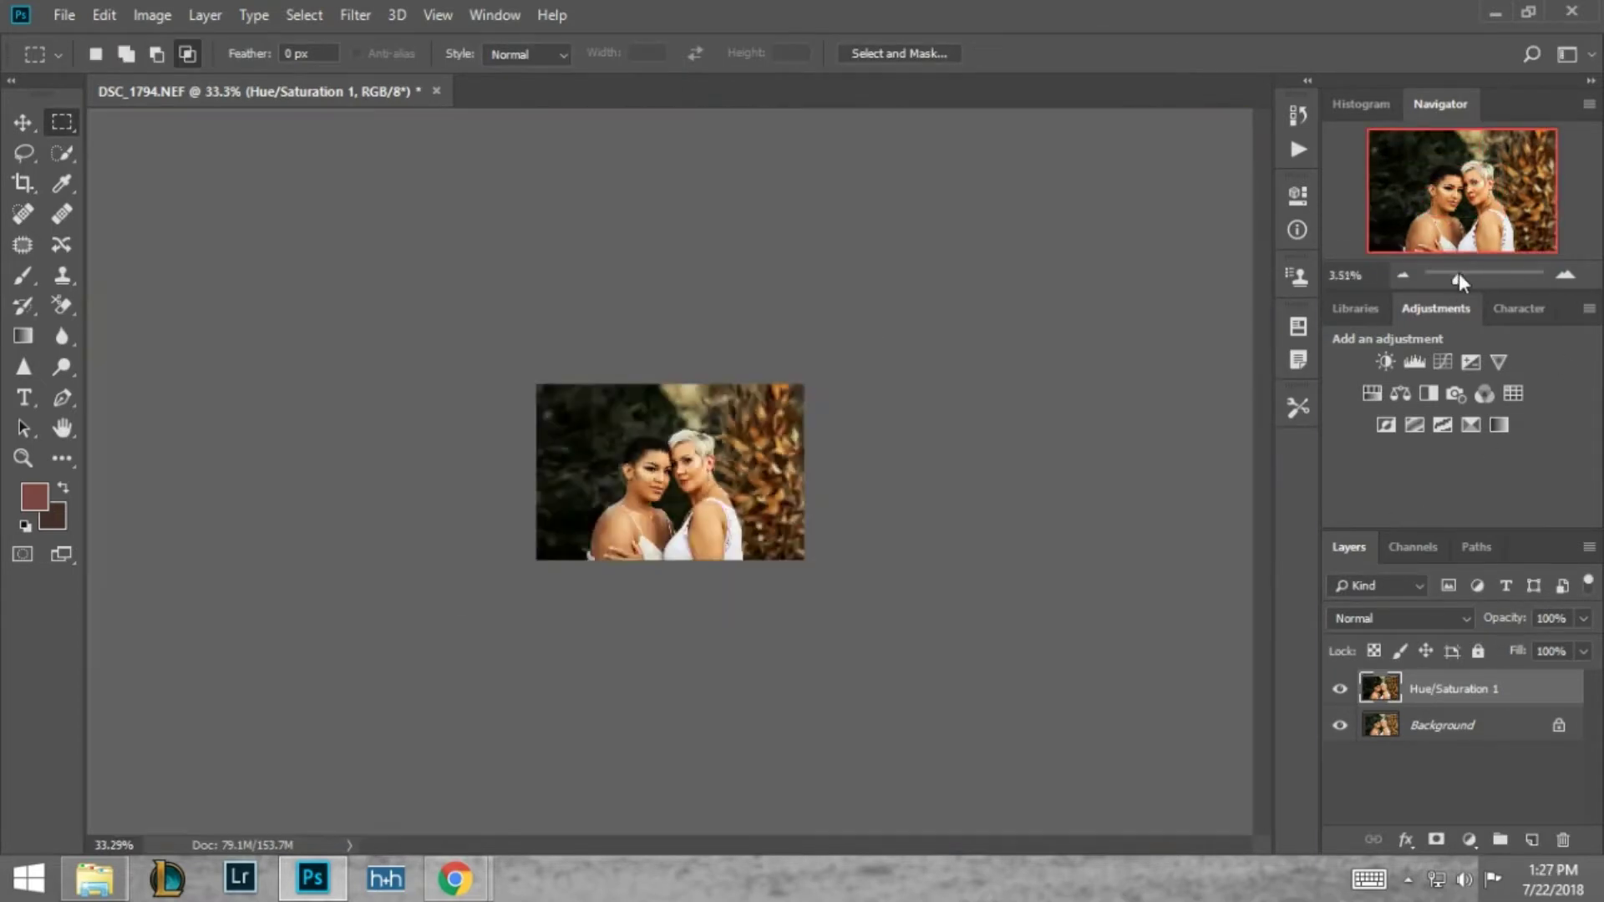
# - Content-Aware fill the remaining narrow left brown strip with matching background
pyautogui.moveTo(381, 280); pyautogui.dragTo(489, 664)
pyautogui.rightClick(418, 373)
pyautogui.click(456, 666)
pyautogui.press('Escape')
pyautogui.press('m')
pyautogui.moveTo(380, 280); pyautogui.dragTo(433, 664)
pyautogui.rightClick(422, 298)
pyautogui.click(458, 476)
pyautogui.click(943, 214)
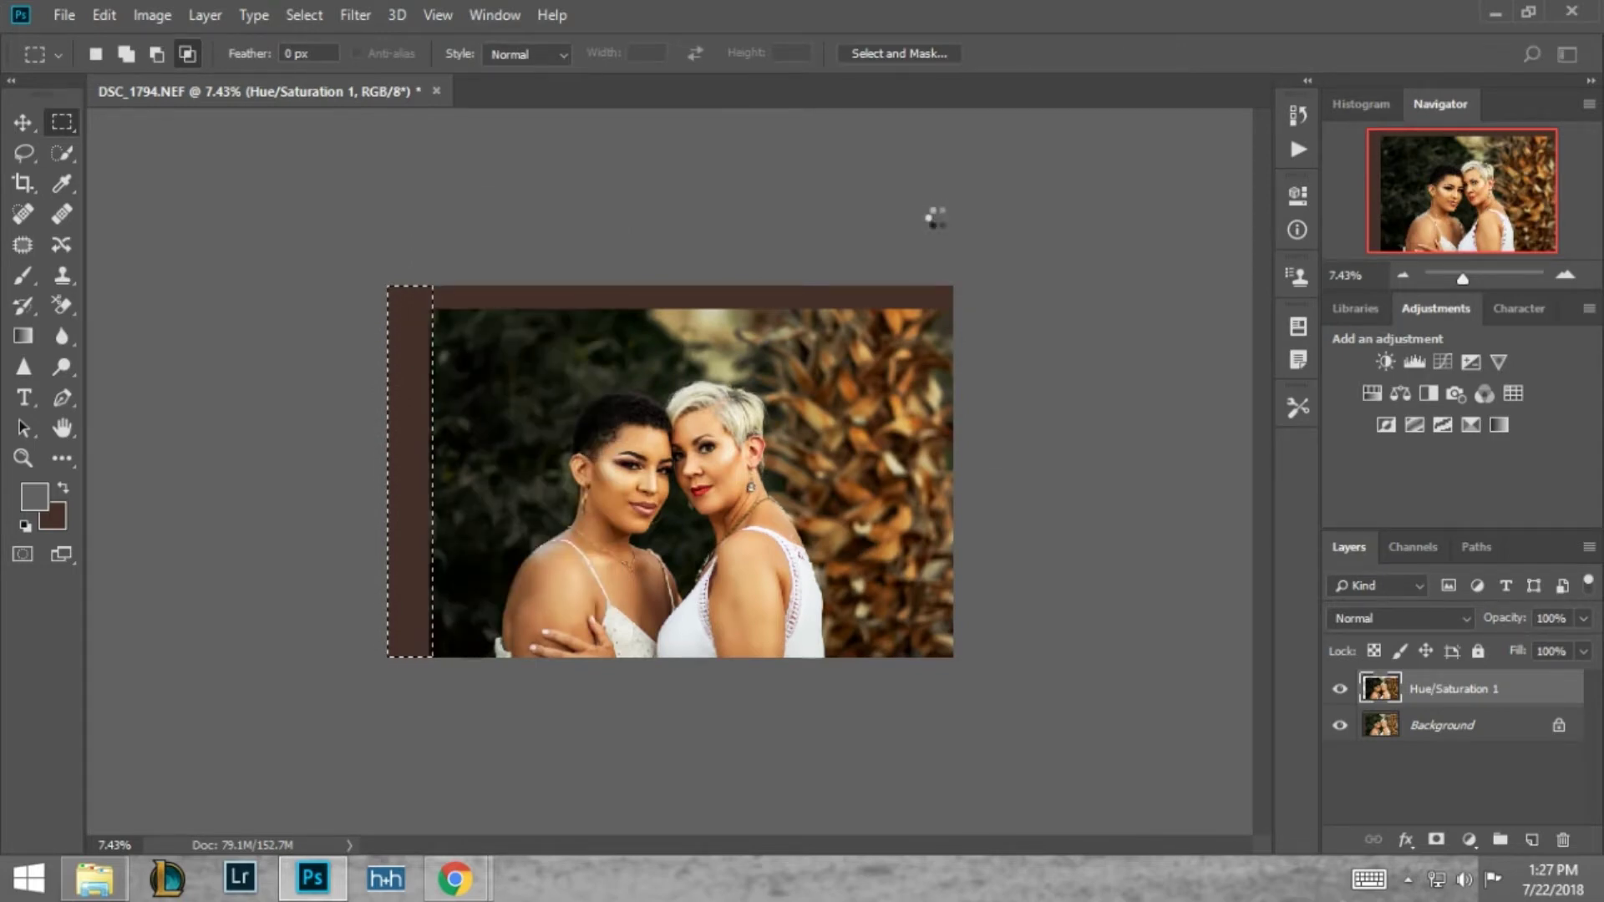
# - Content-Aware fill the remaining top brown strip with matching background
pyautogui.moveTo(383, 282); pyautogui.dragTo(956, 312)
pyautogui.rightClick(832, 304)
pyautogui.click(922, 580)
pyautogui.click(958, 208)
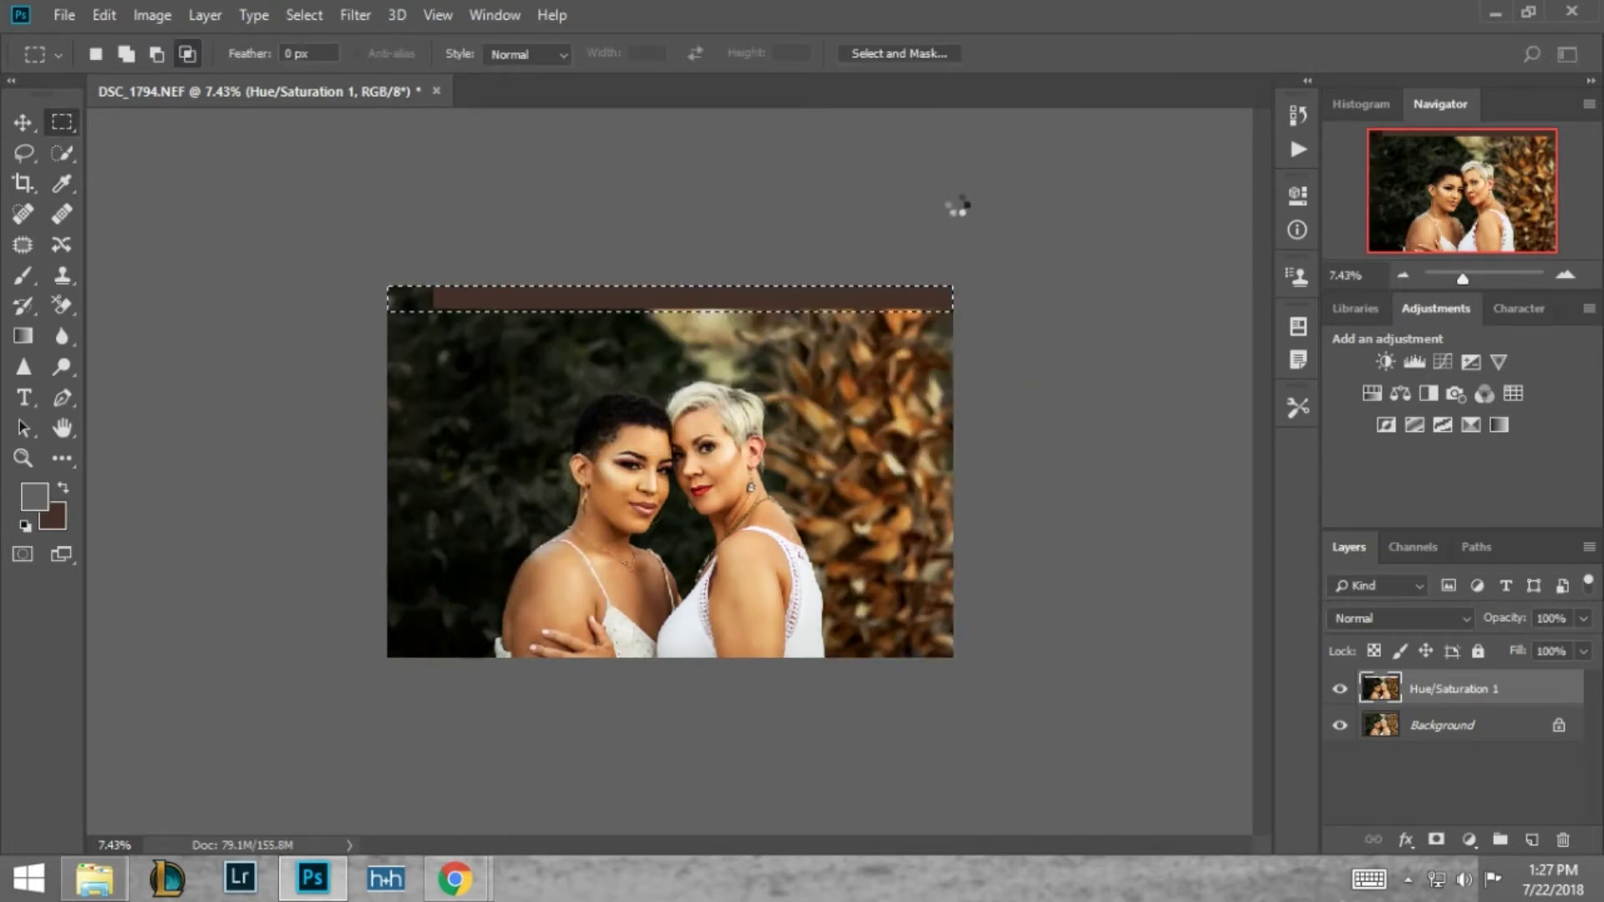
pyautogui.moveTo(1463, 278); pyautogui.dragTo(1465, 278)
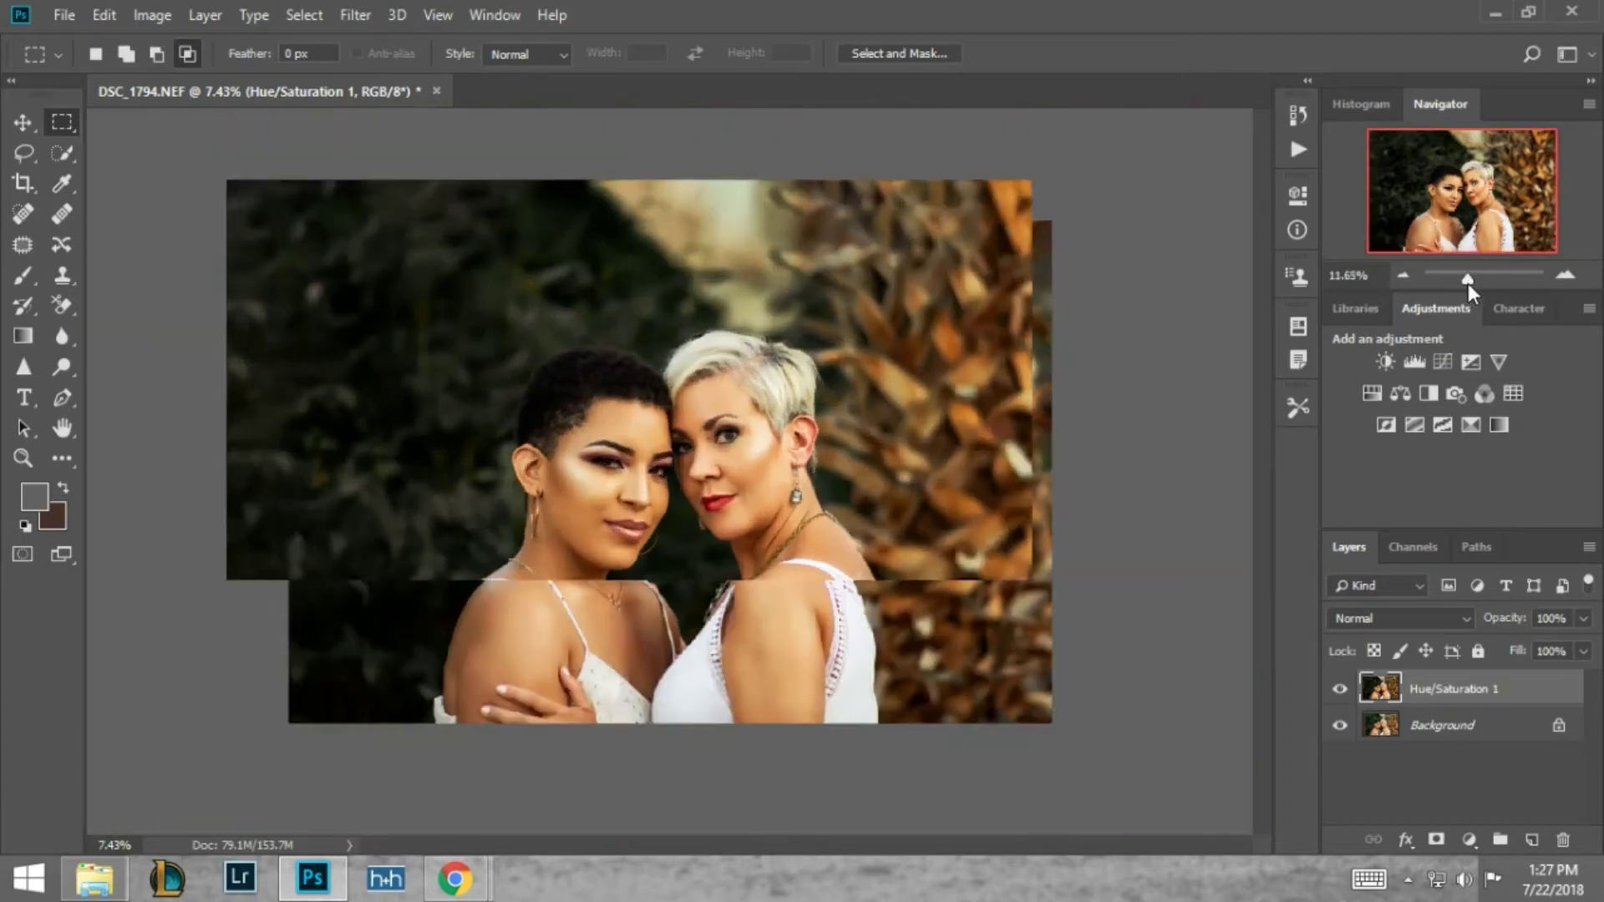
pyautogui.click(64, 14)
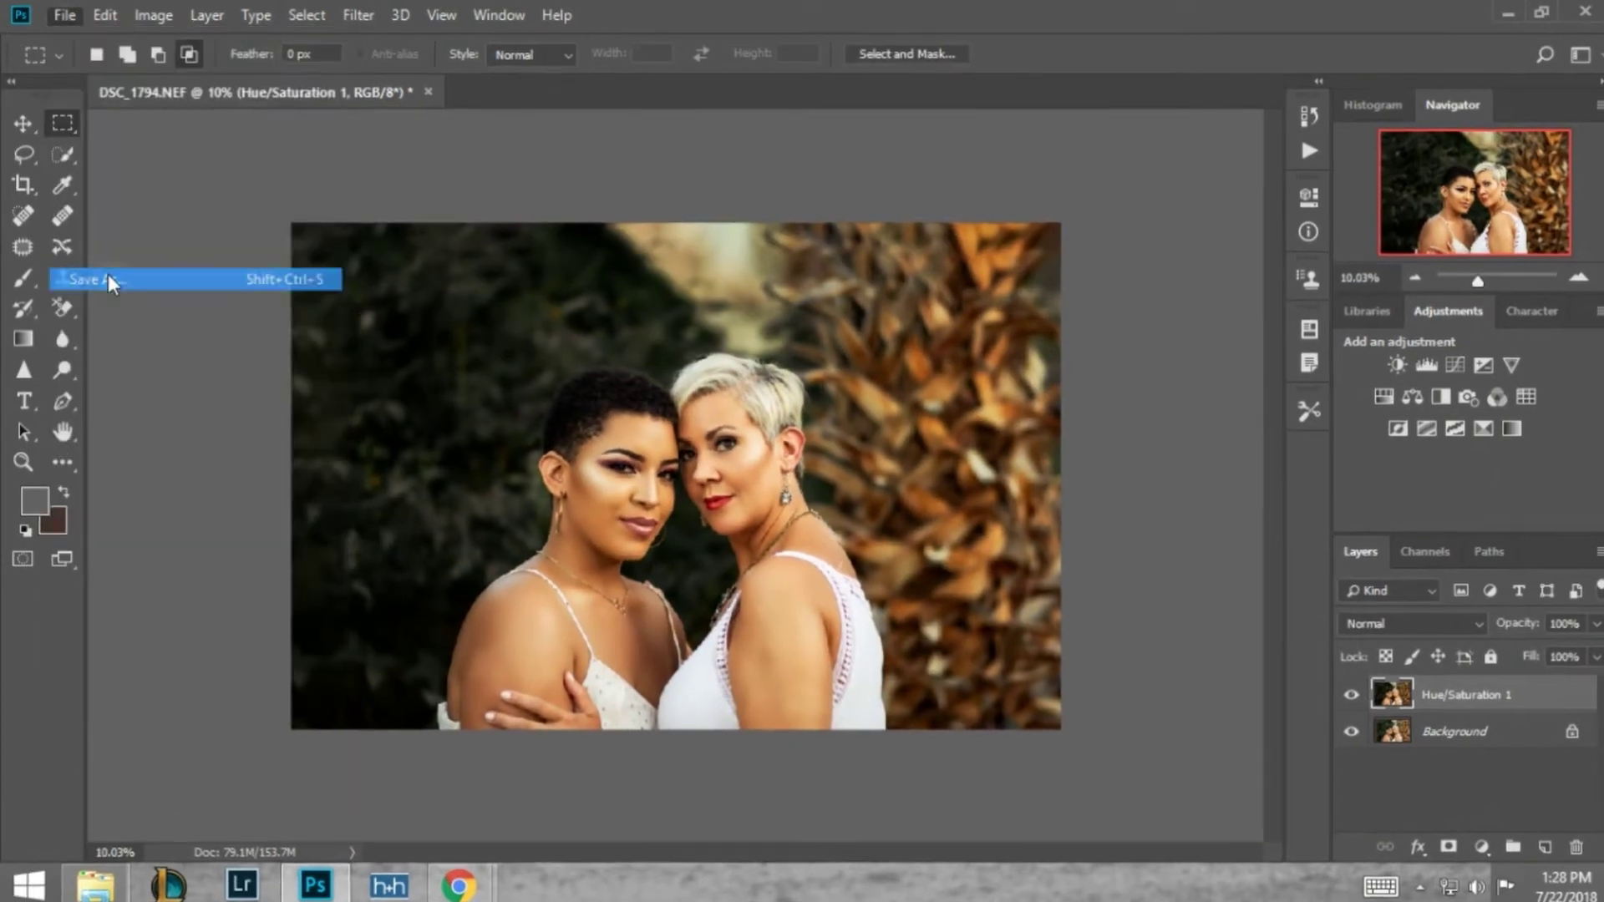